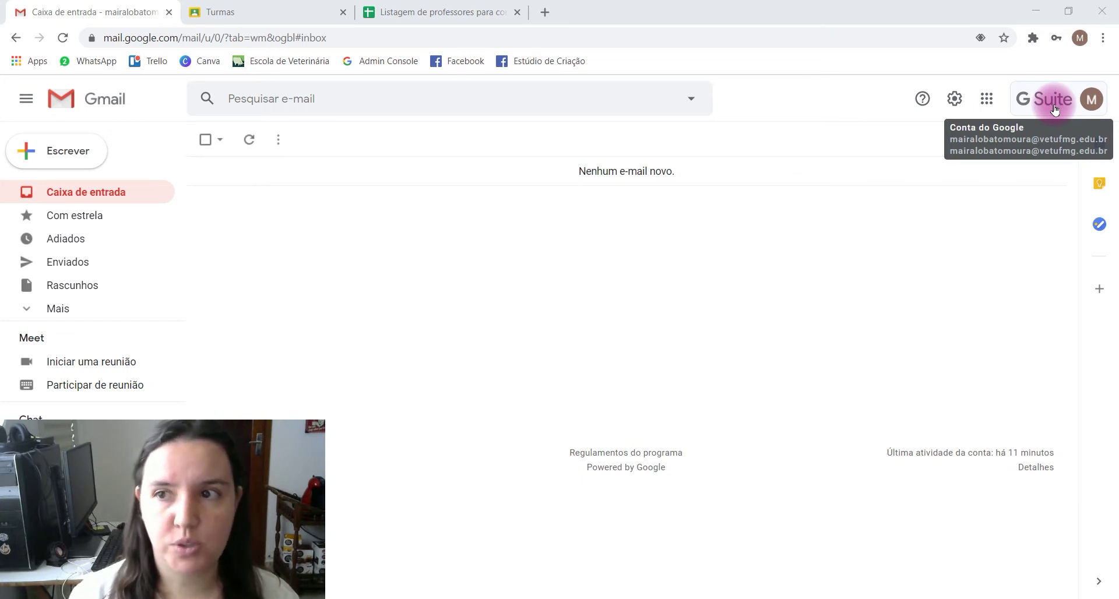
- Check which Google account is signed in and open Google Drive from Gmail
left_click(1055, 109)
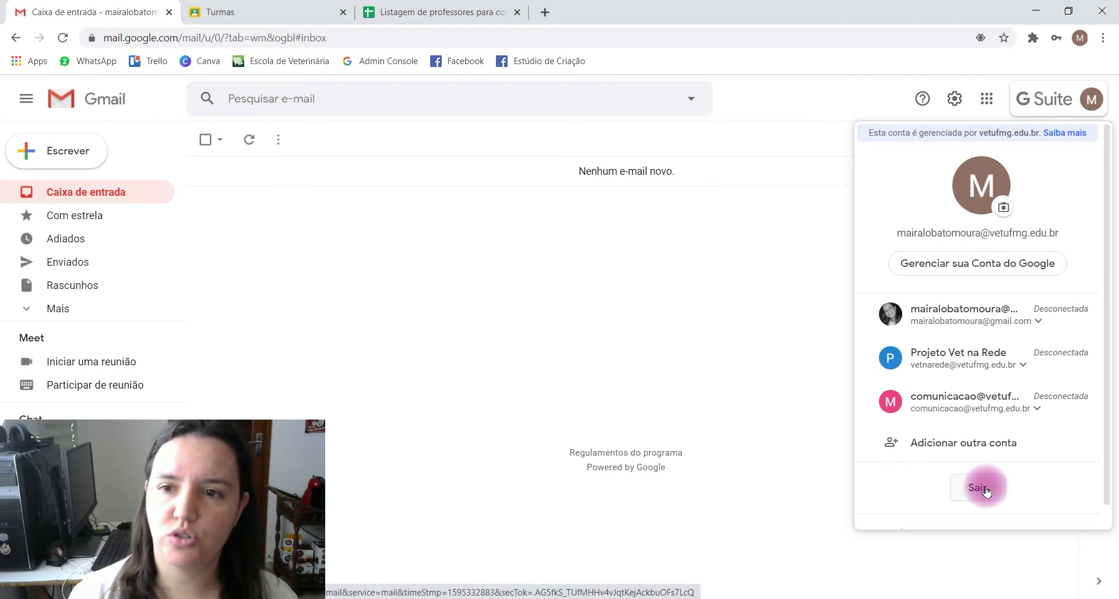
left_click(745, 332)
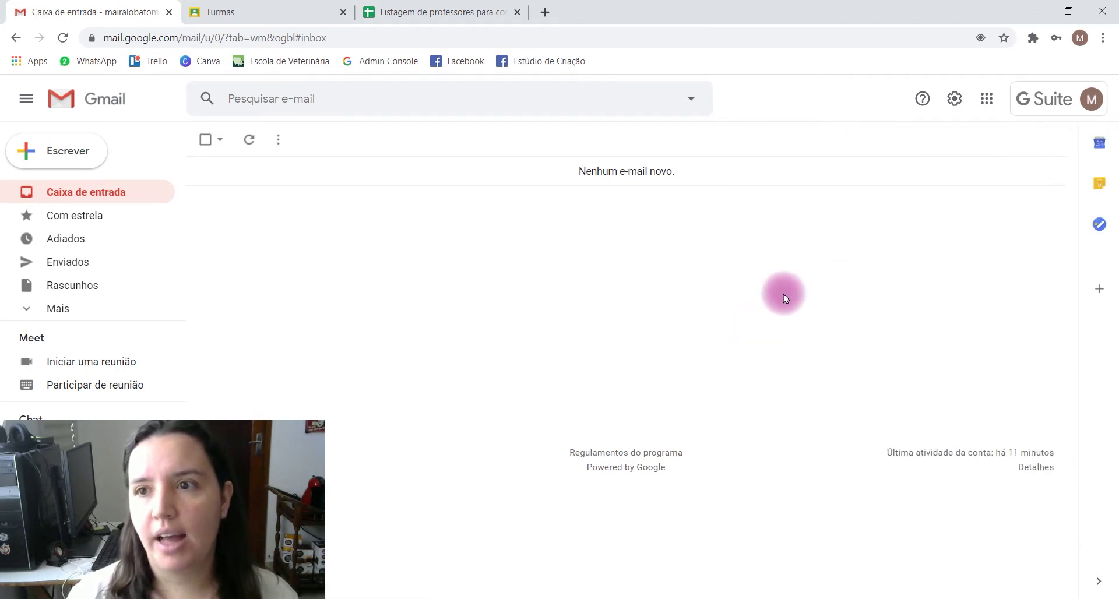
left_click(988, 102)
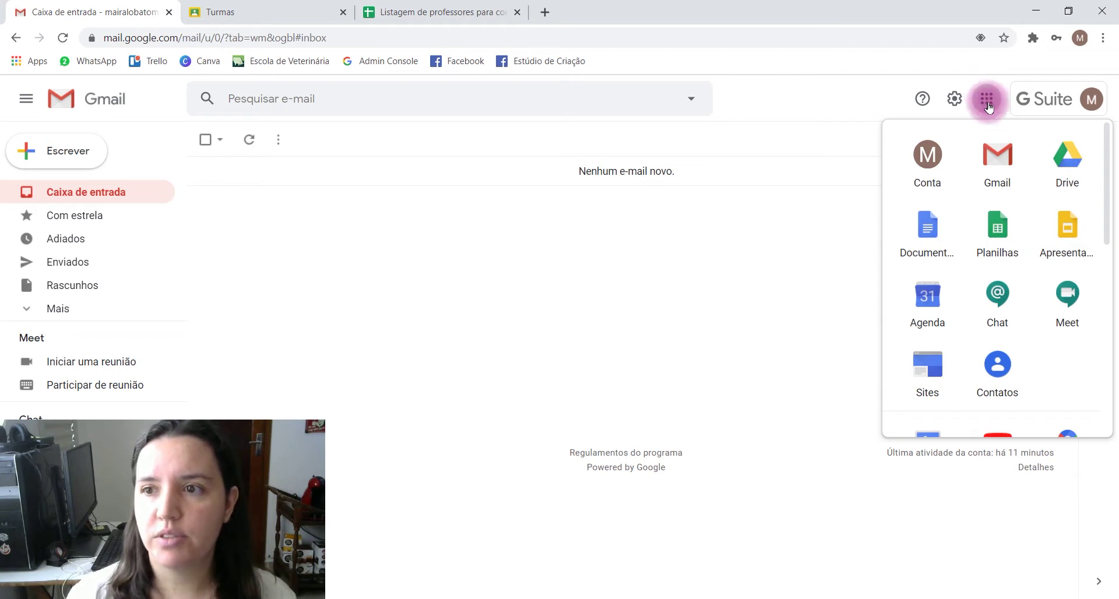
left_click(1071, 163)
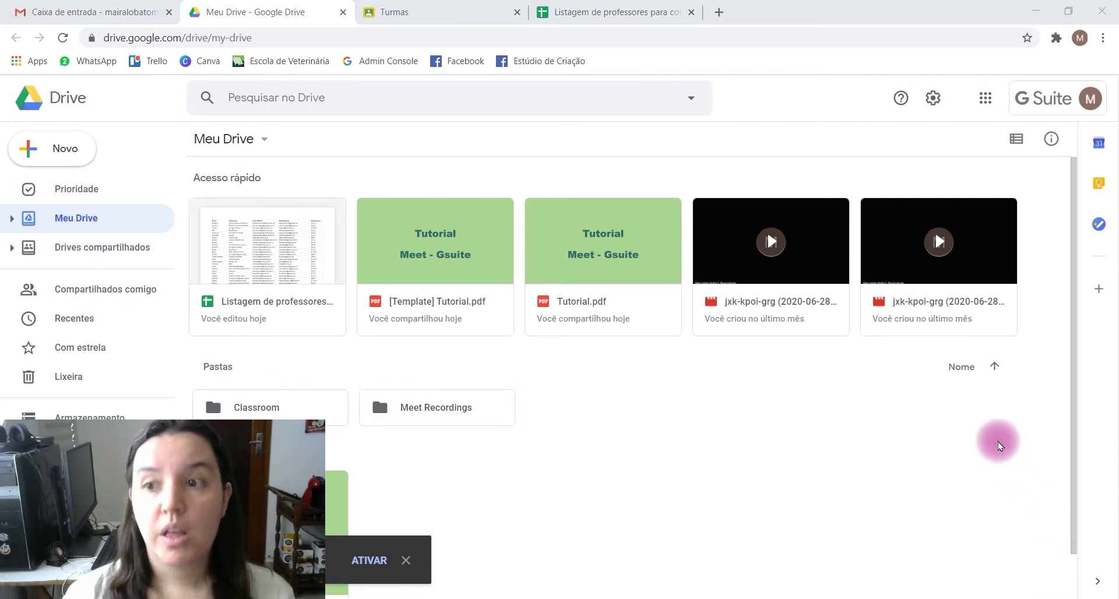
- Show My Drive as a list, restore the grid view and dismiss the activation prompt
left_click(1017, 140)
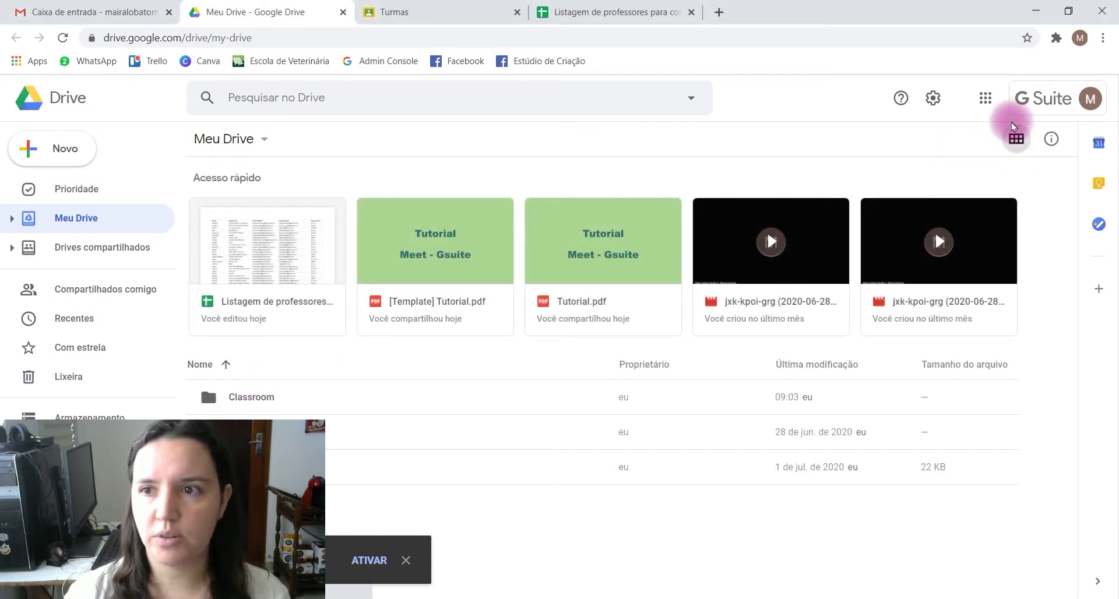
left_click(1018, 140)
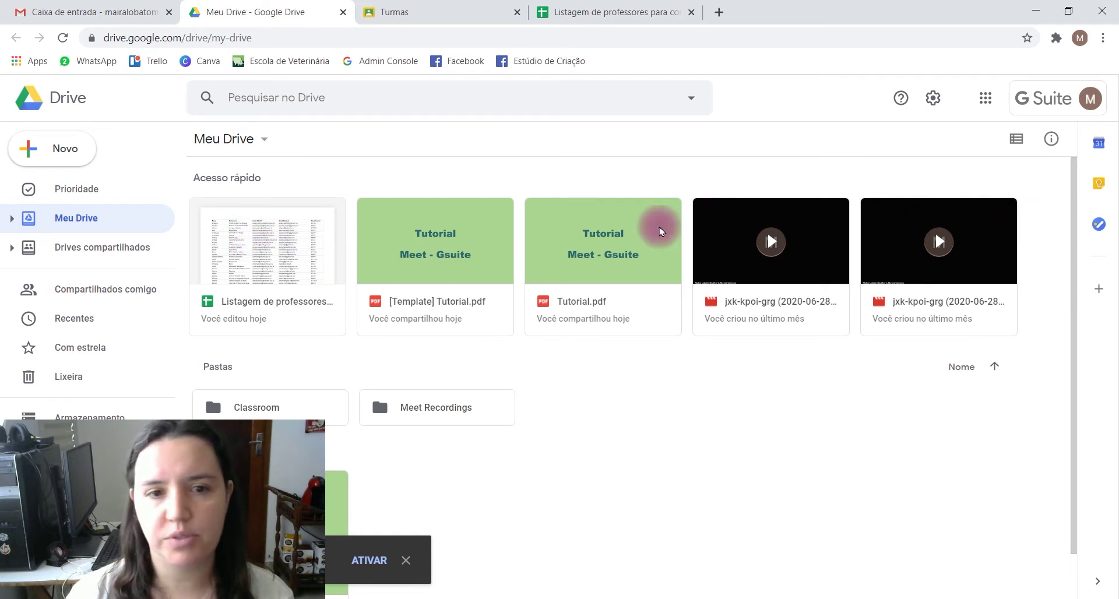
left_click(405, 562)
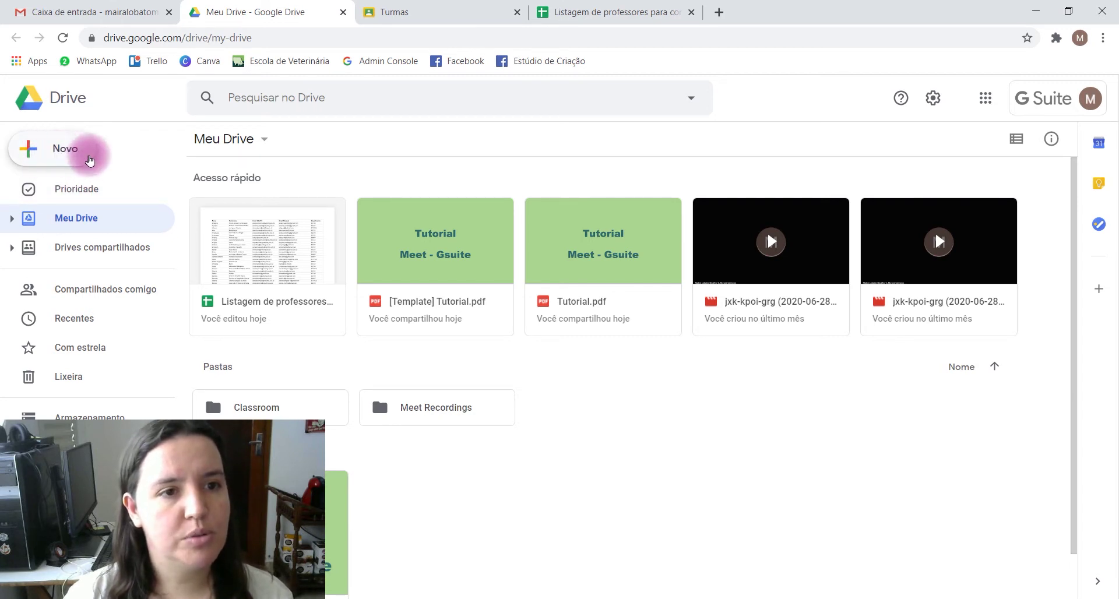
- Create a new blank Google Docs document in My Drive
left_click(65, 150)
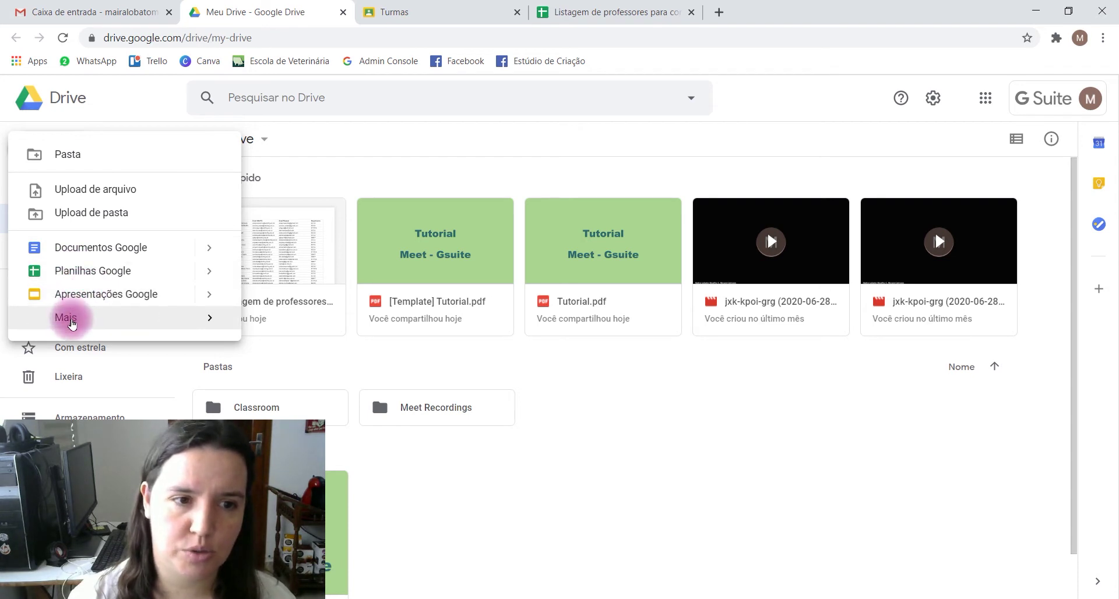
mouse_move(67, 318)
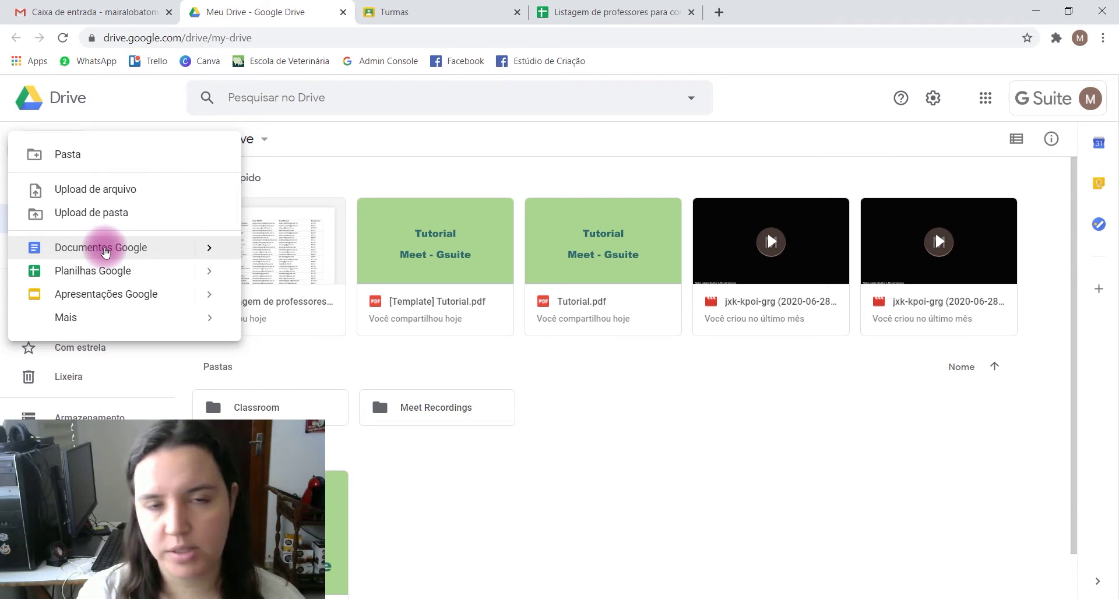
left_click(105, 252)
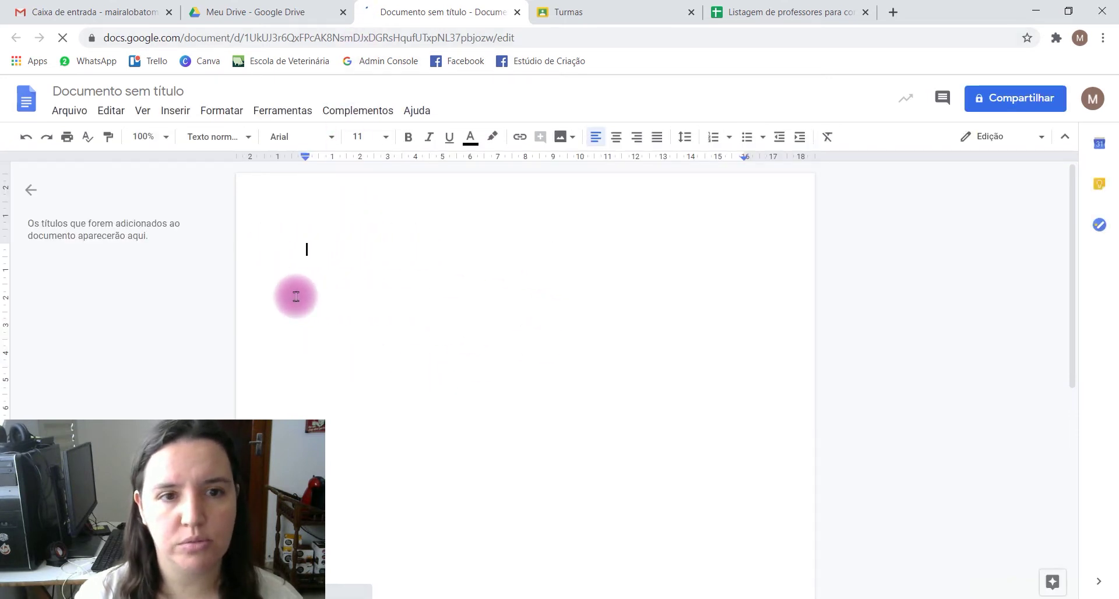
- Enter the text "fghfghfgh" in the document body and dismiss the document-status tip
left_click(98, 89)
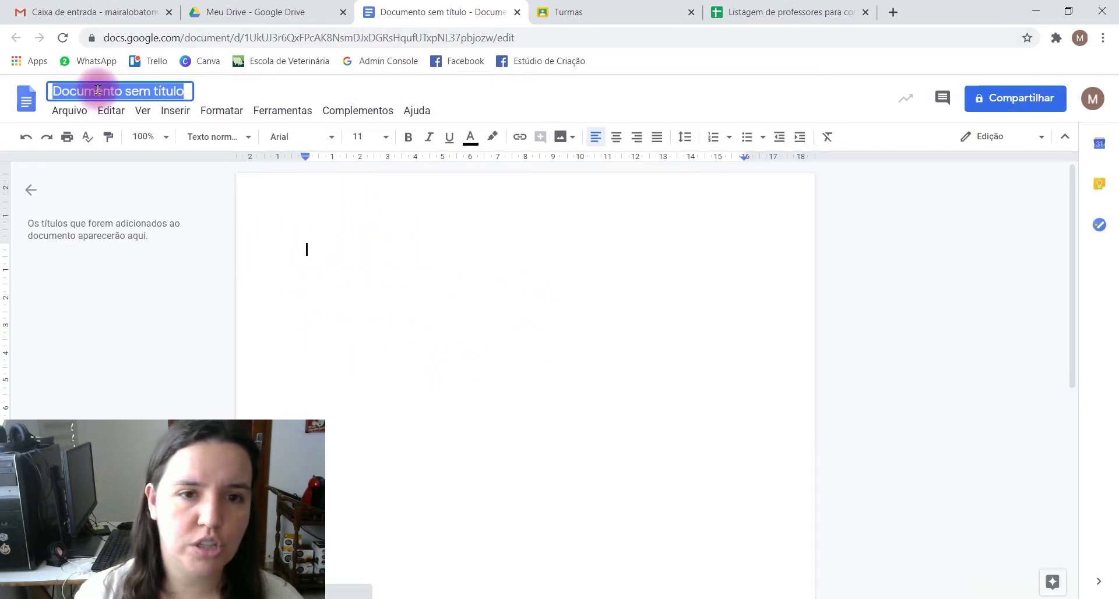
left_click(475, 287)
type("fghfghfgh")
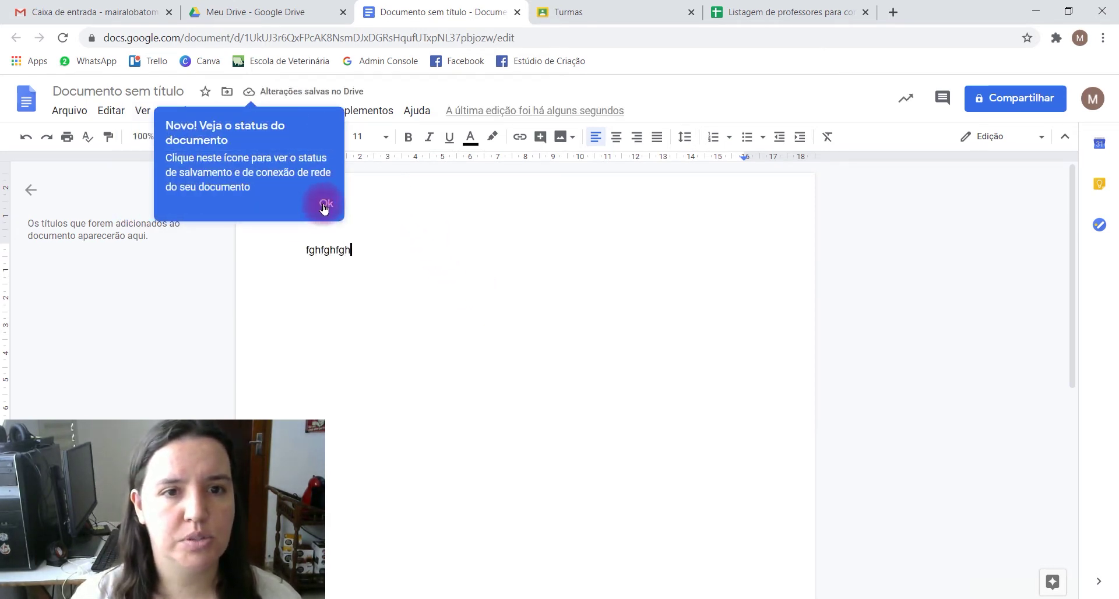
left_click(308, 203)
- Format the text "fghfghfgh" in bold and set its font to Comic Sans
left_click_drag(405, 252, 292, 250)
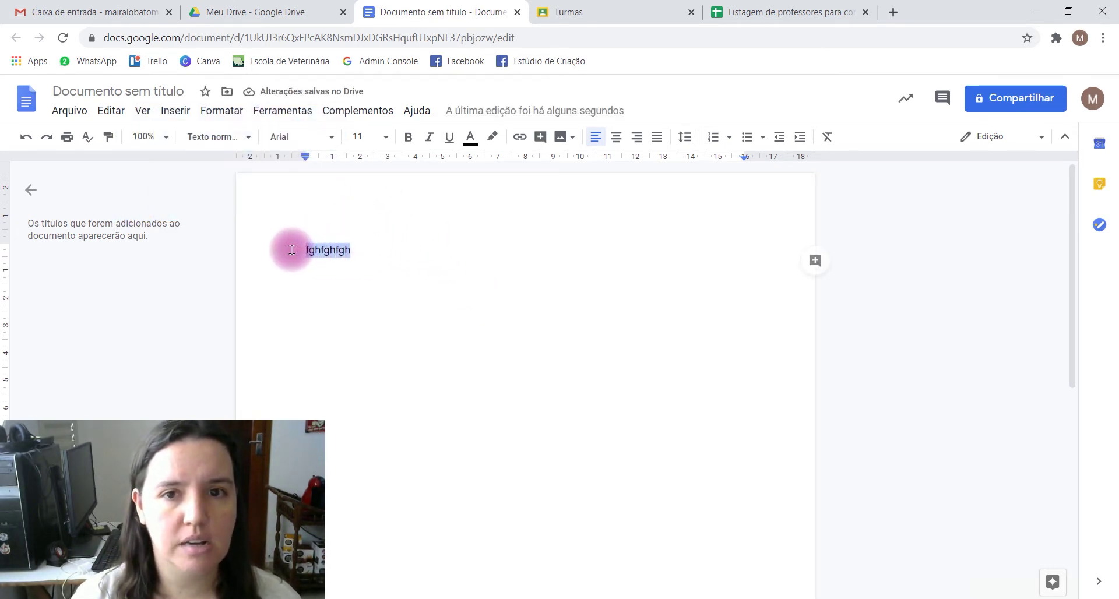
left_click(408, 136)
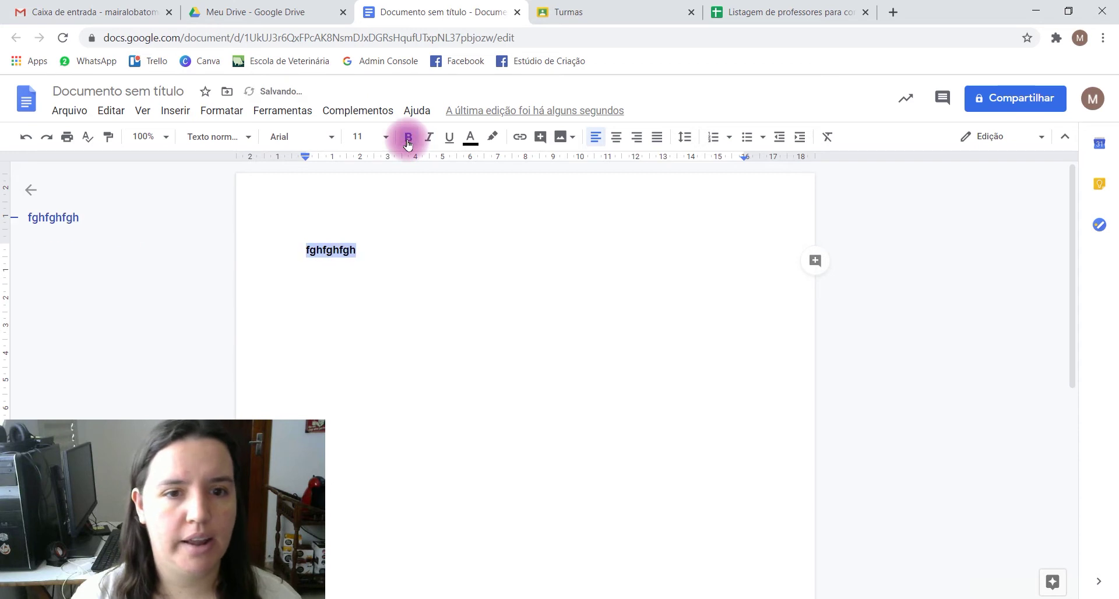
left_click(242, 137)
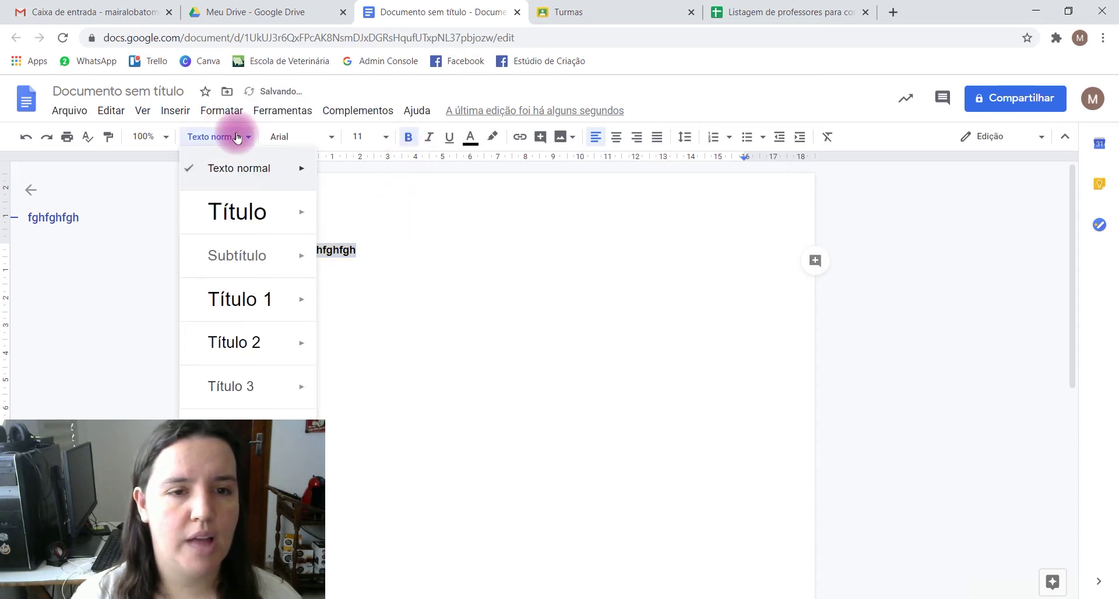
left_click(330, 137)
left_click(370, 288)
left_click(499, 266)
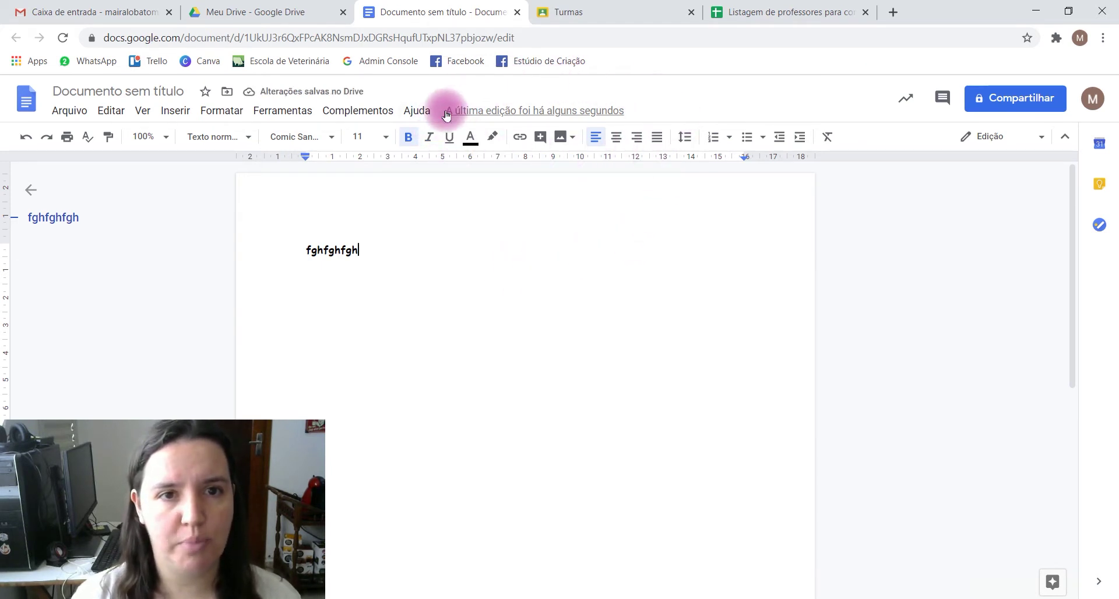
- Rename the document as "documento teste"
left_click(159, 93)
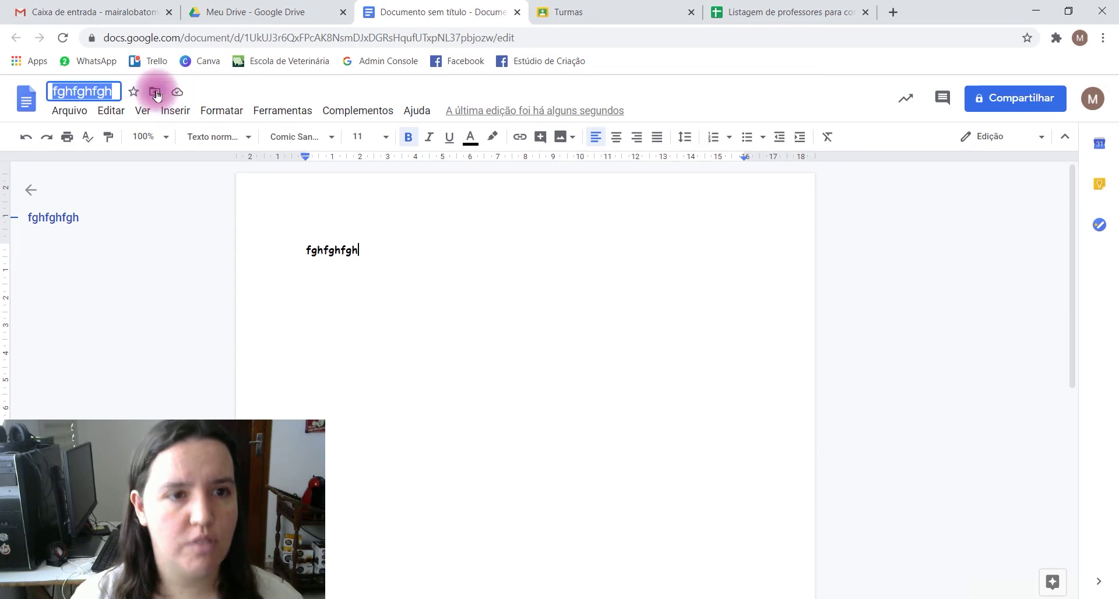
type("docum")
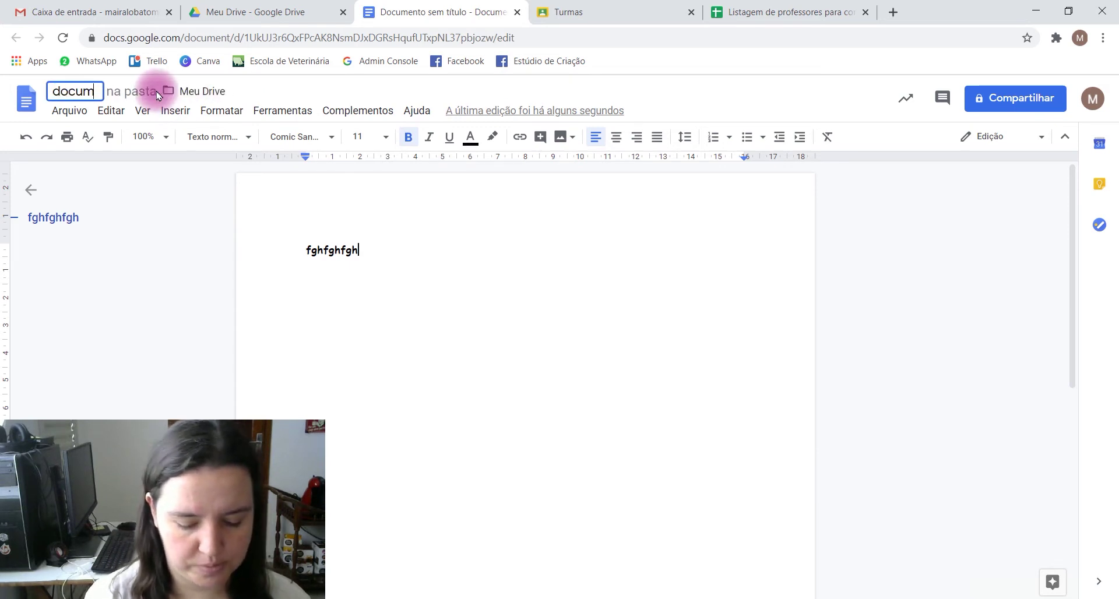
type("ento teste")
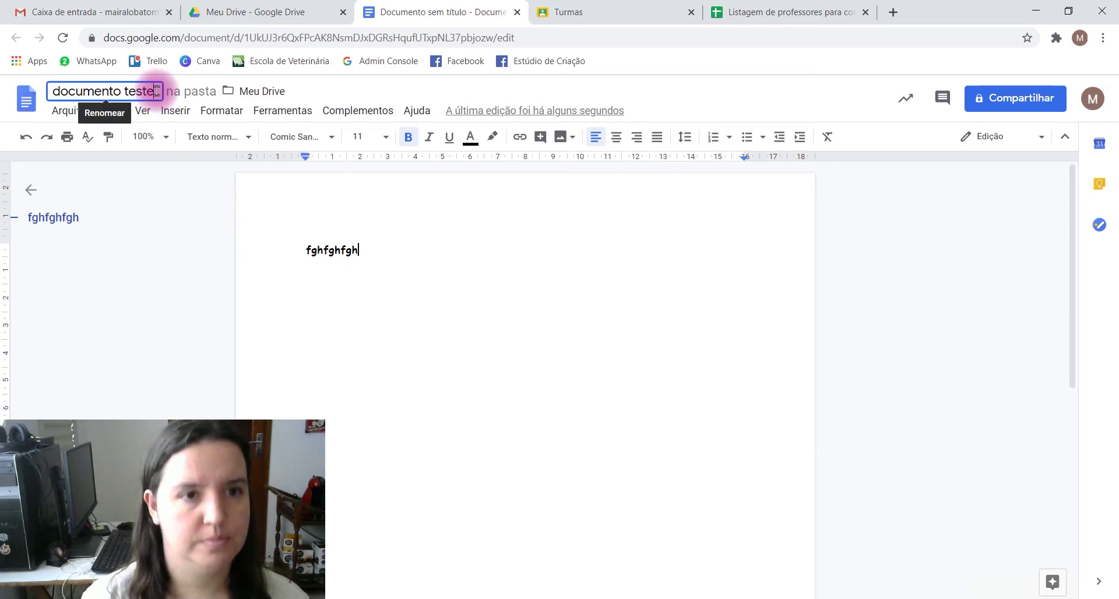
left_click(437, 260)
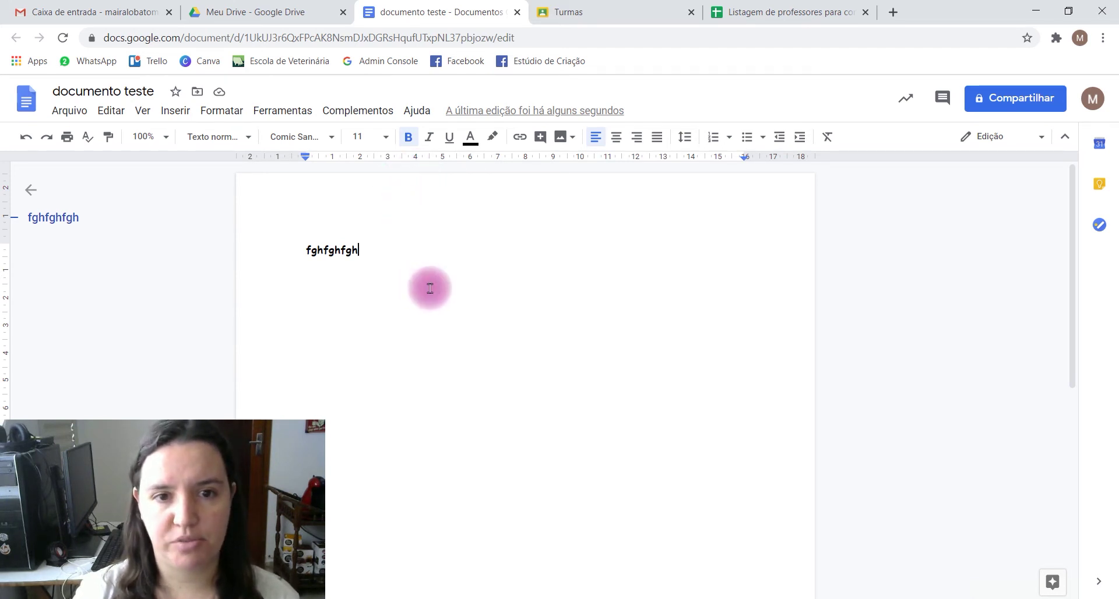
- Open the sharing settings of the document and dismiss the link-sharing tip
left_click(998, 102)
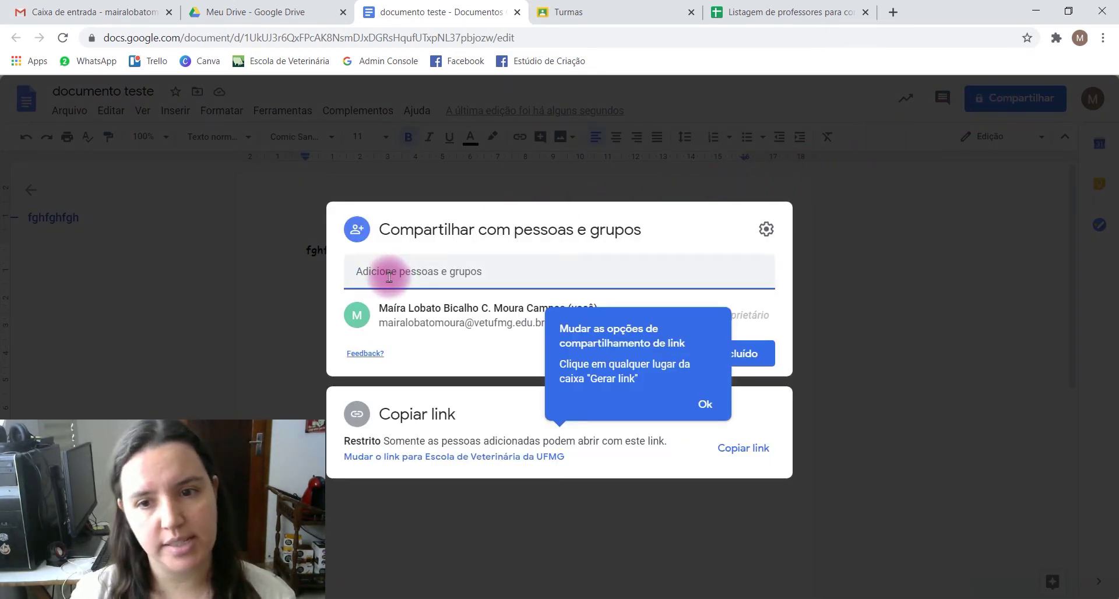
left_click(705, 402)
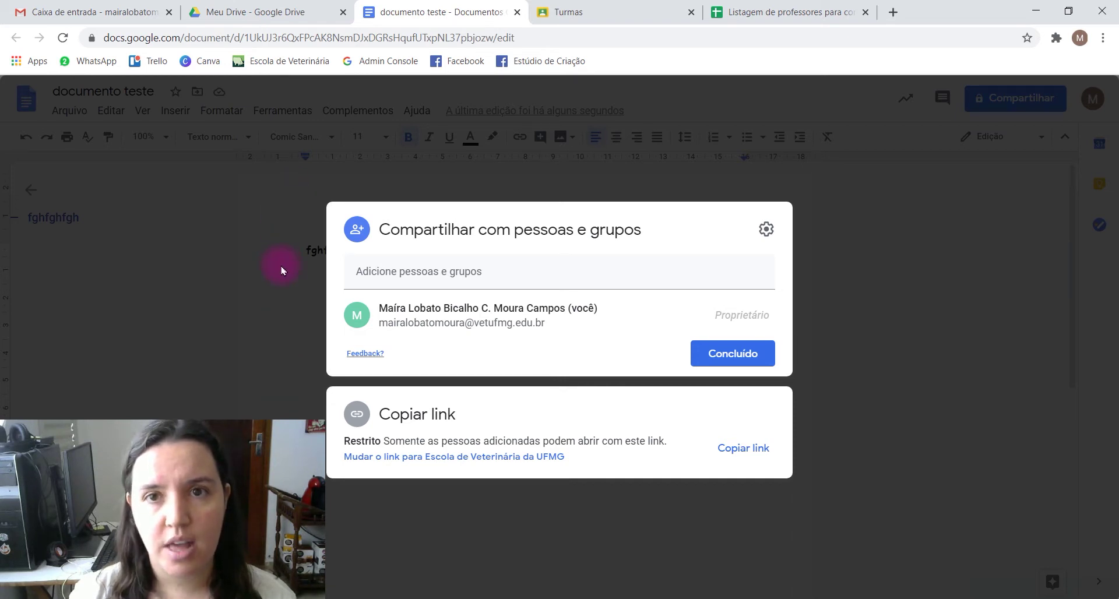
- Switch to Google Classroom, open the class "Planificação em saúde pública" and dismiss the student invitation tip
left_click(623, 9)
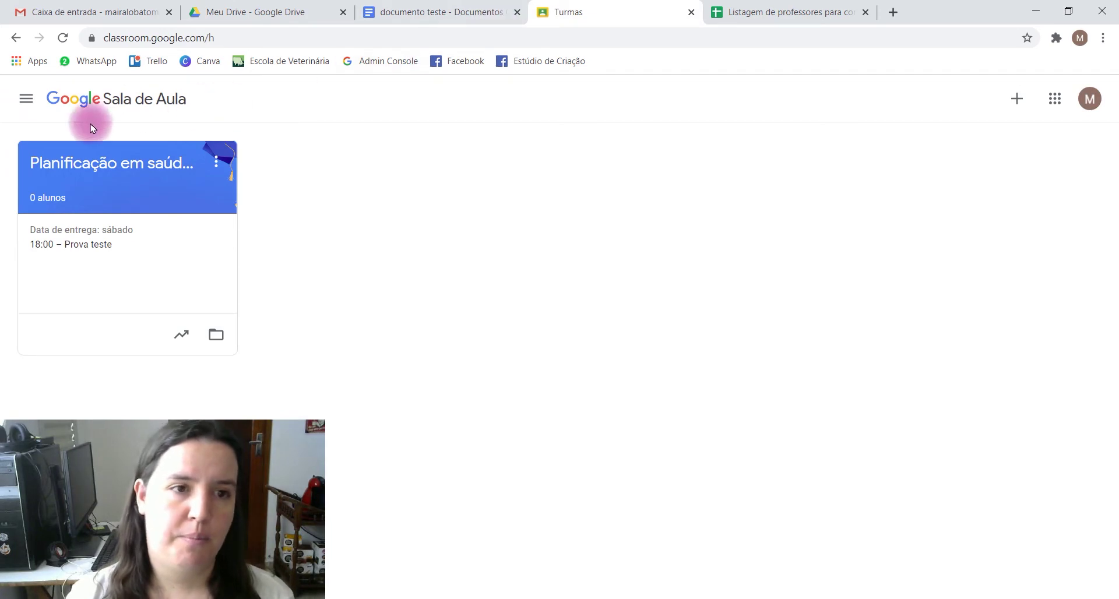
left_click(82, 165)
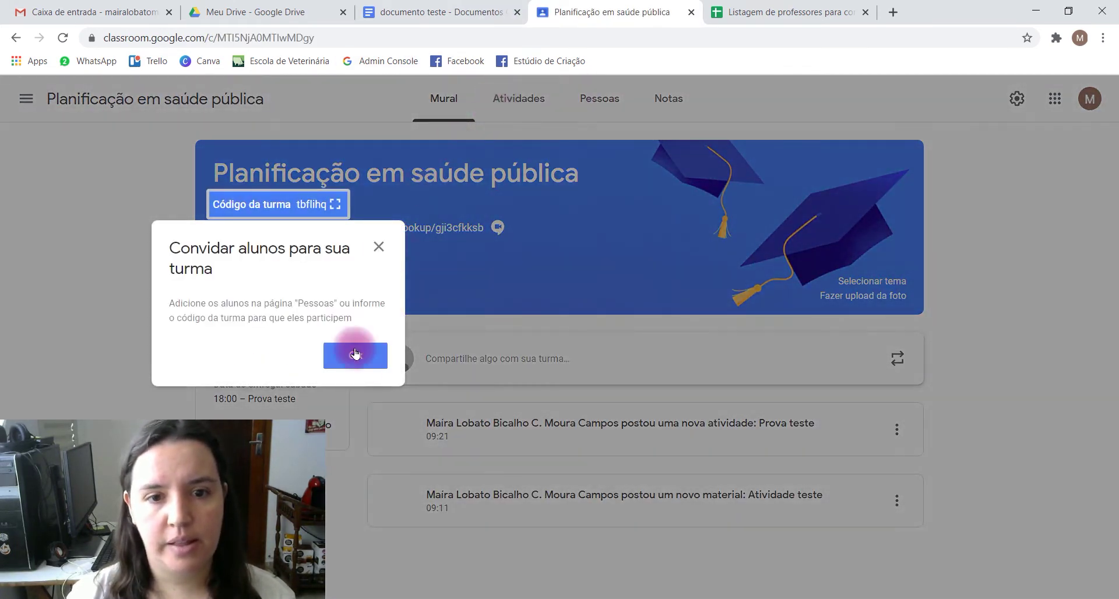
left_click(379, 248)
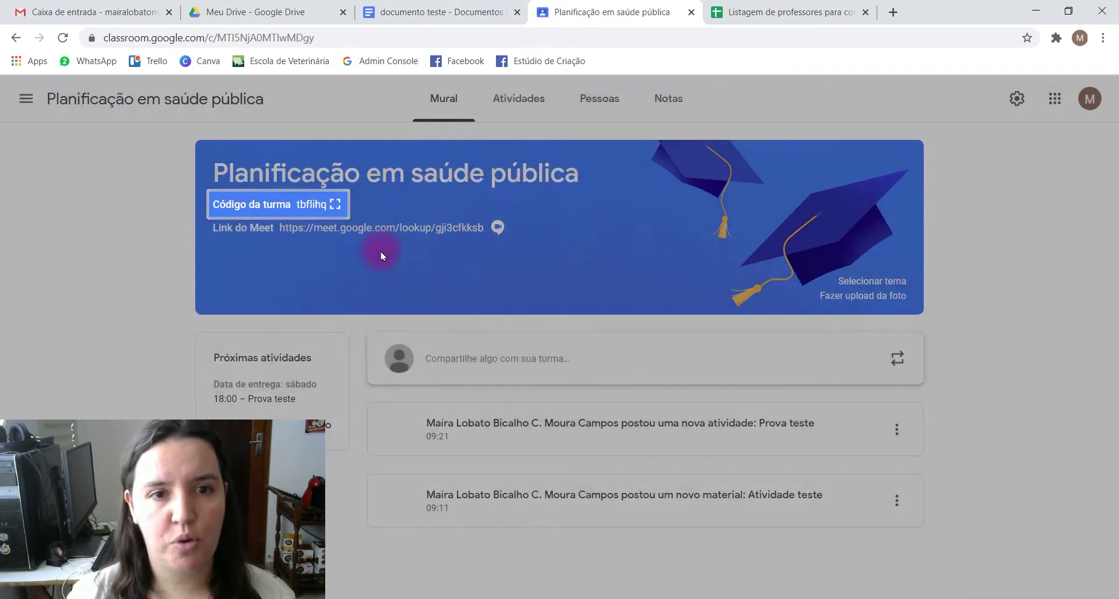
- Start a new assignment (Atividade) in the class's Atividades area and dismiss the rubric tip
left_click(507, 103)
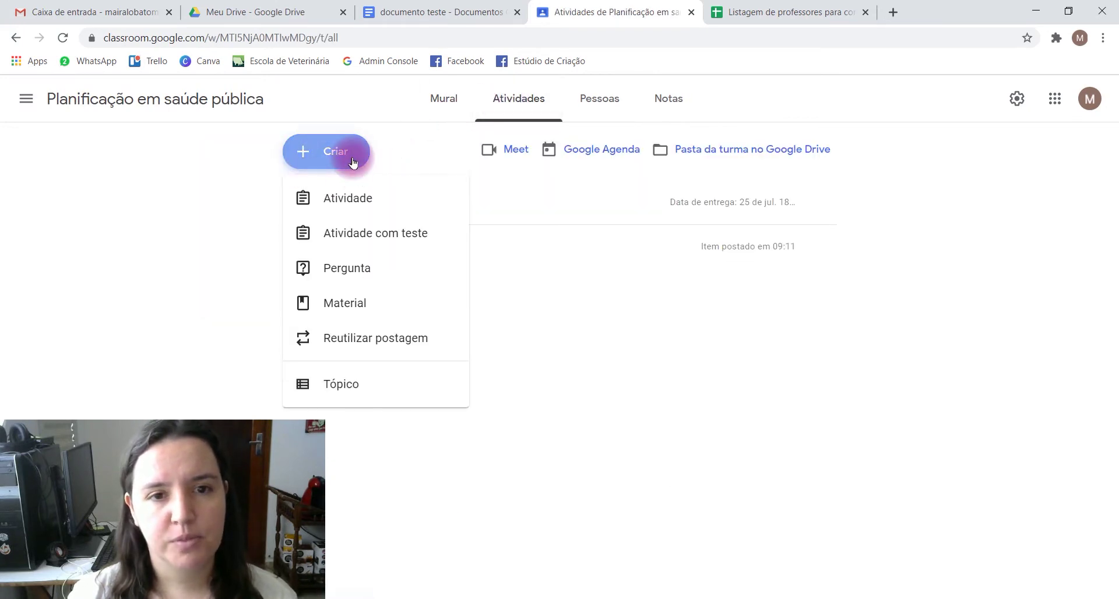
left_click(357, 198)
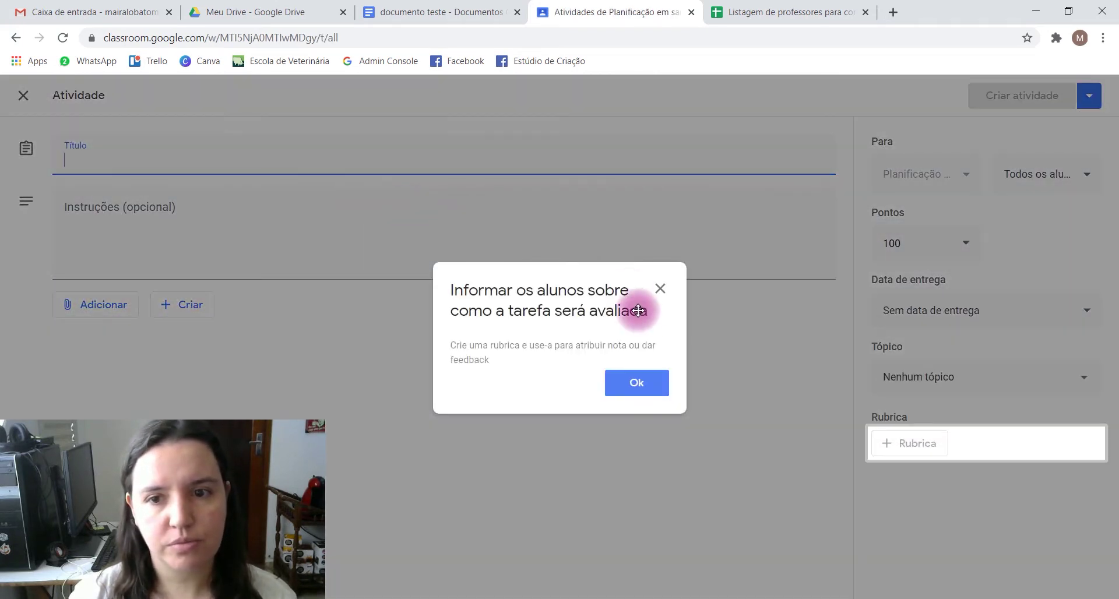
left_click(659, 289)
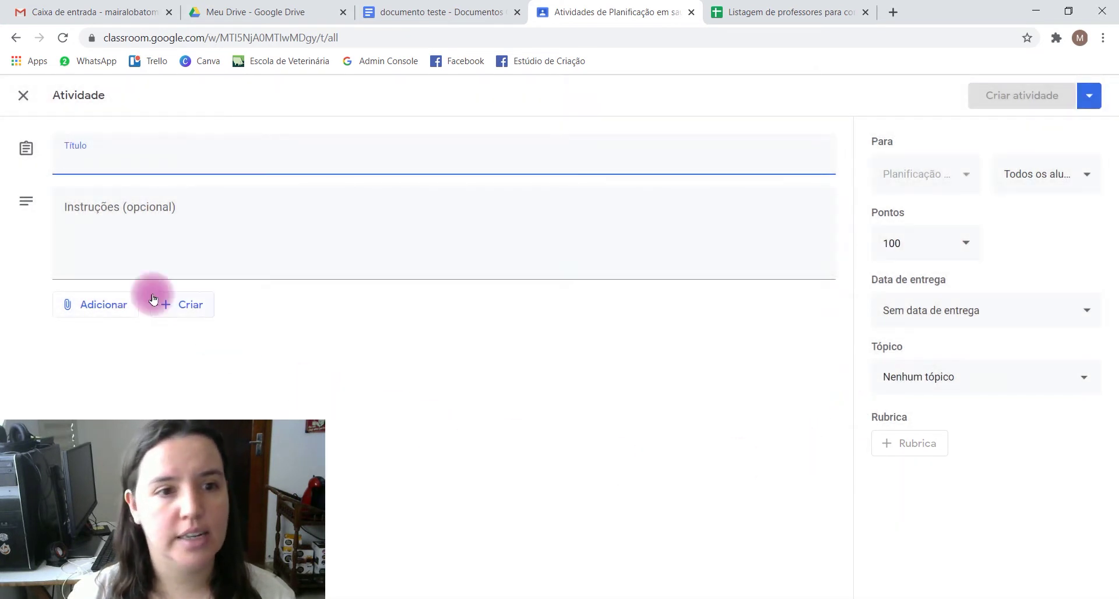
- Attach the recent Google Drive file "documento teste" to the new assignment
left_click(90, 304)
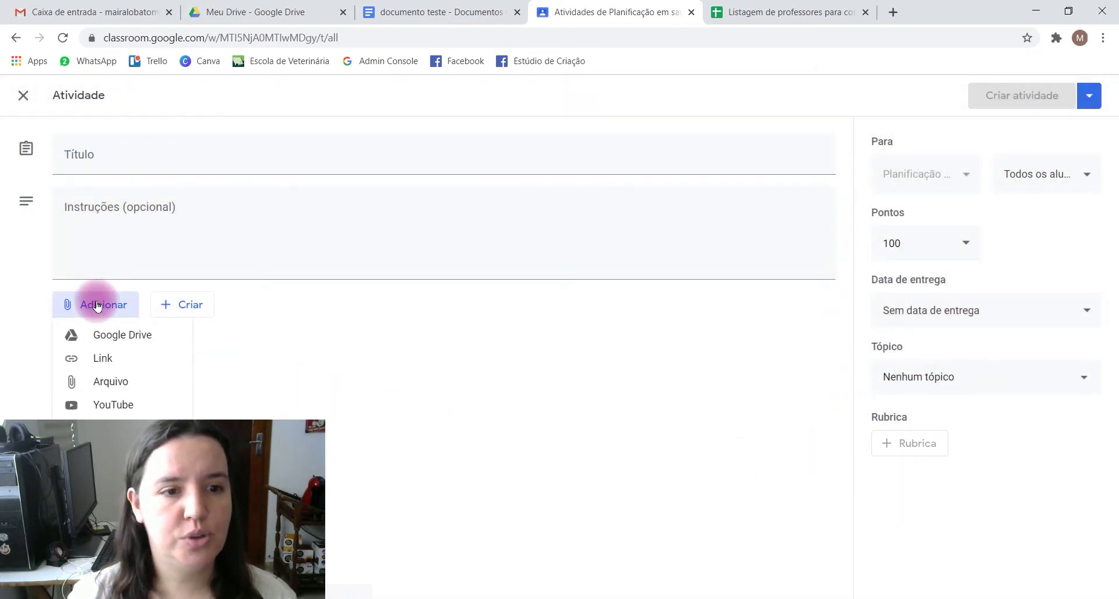
left_click(112, 338)
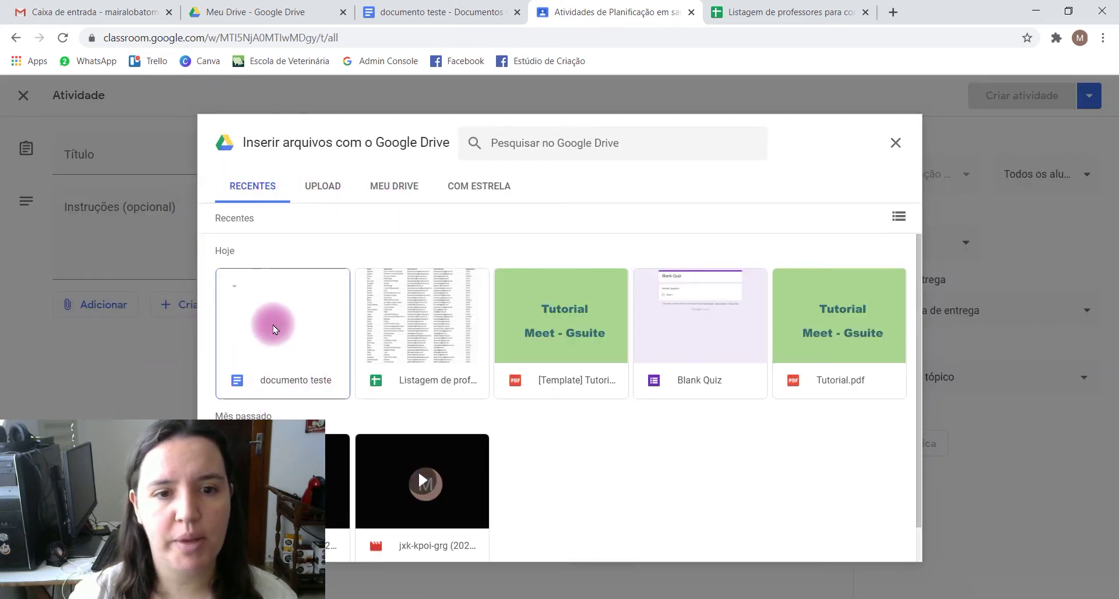
left_click(276, 328)
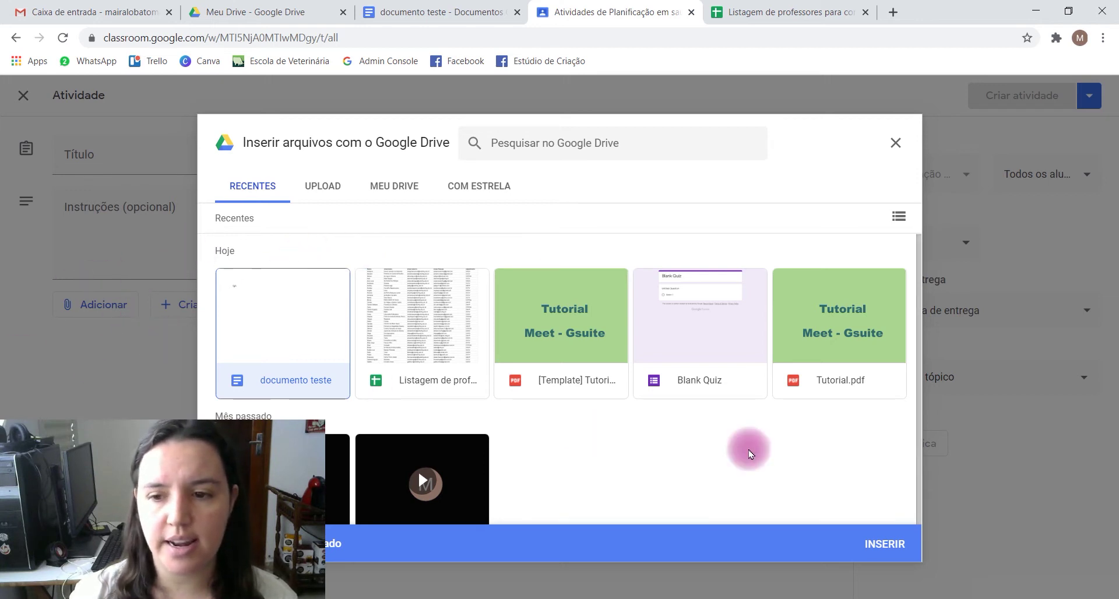
left_click(885, 543)
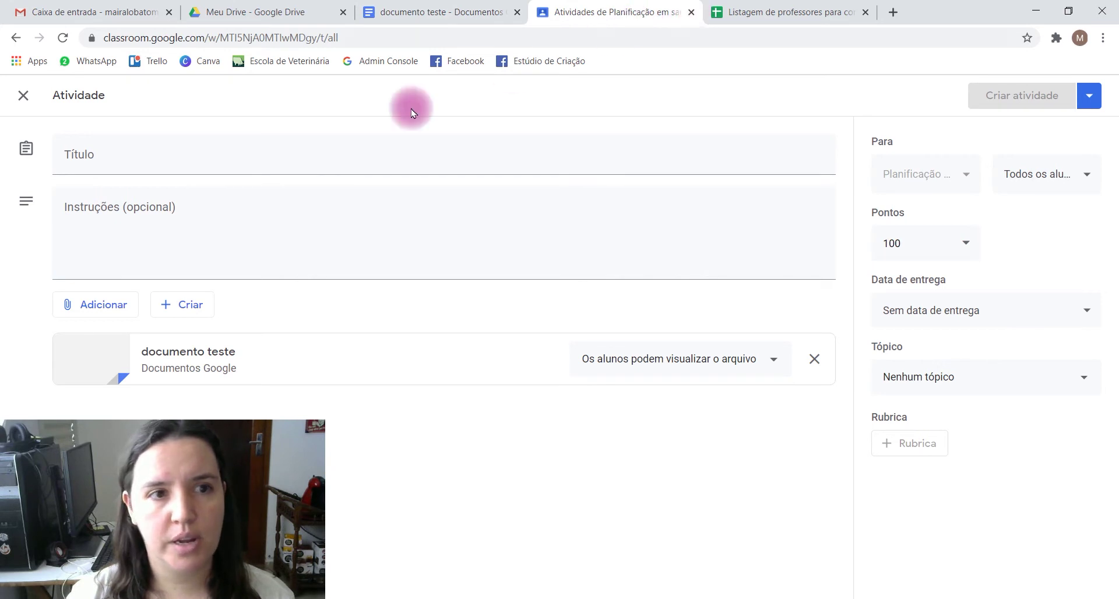
- Close the assignment without creating it and return to the Turmas overview
left_click(24, 96)
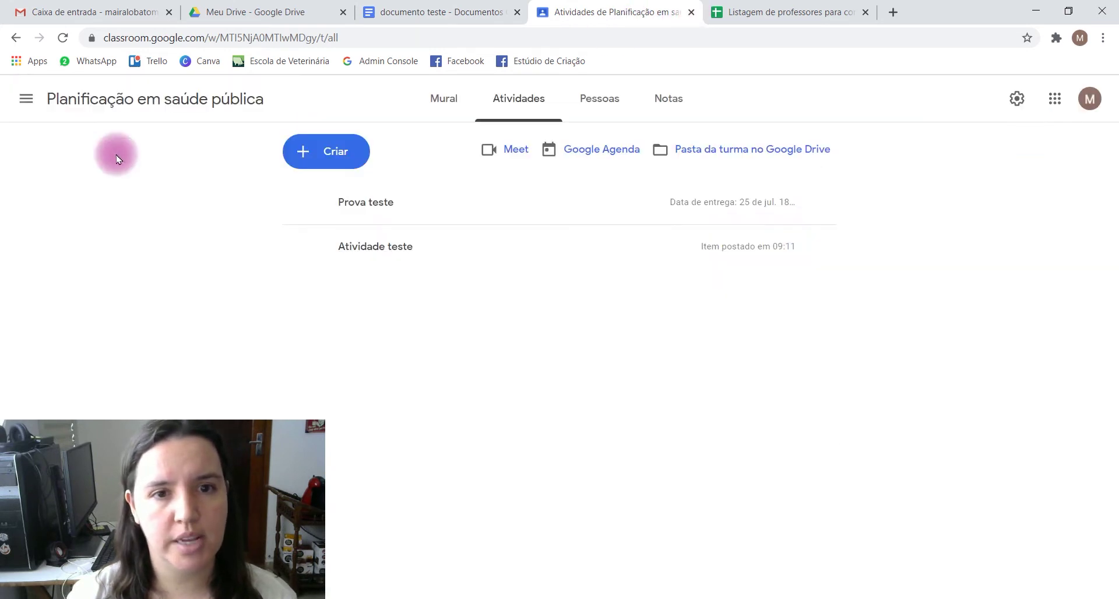
left_click(26, 99)
left_click(26, 101)
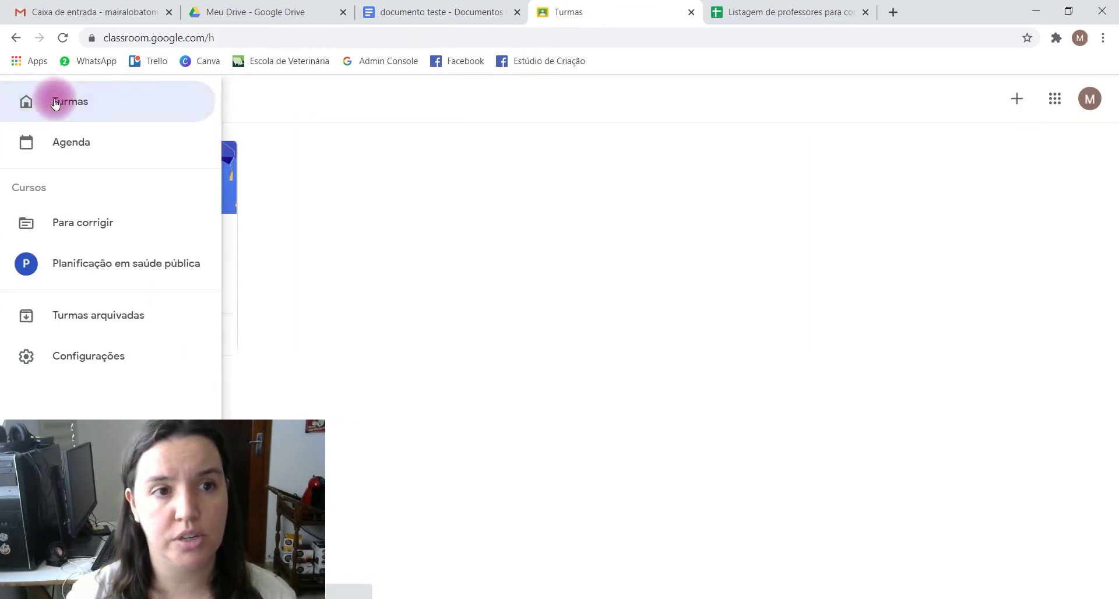
- Return to "documento teste" and share it with the colleague's e-mail as Editor, including a message saying this is the test activity
left_click(460, 8)
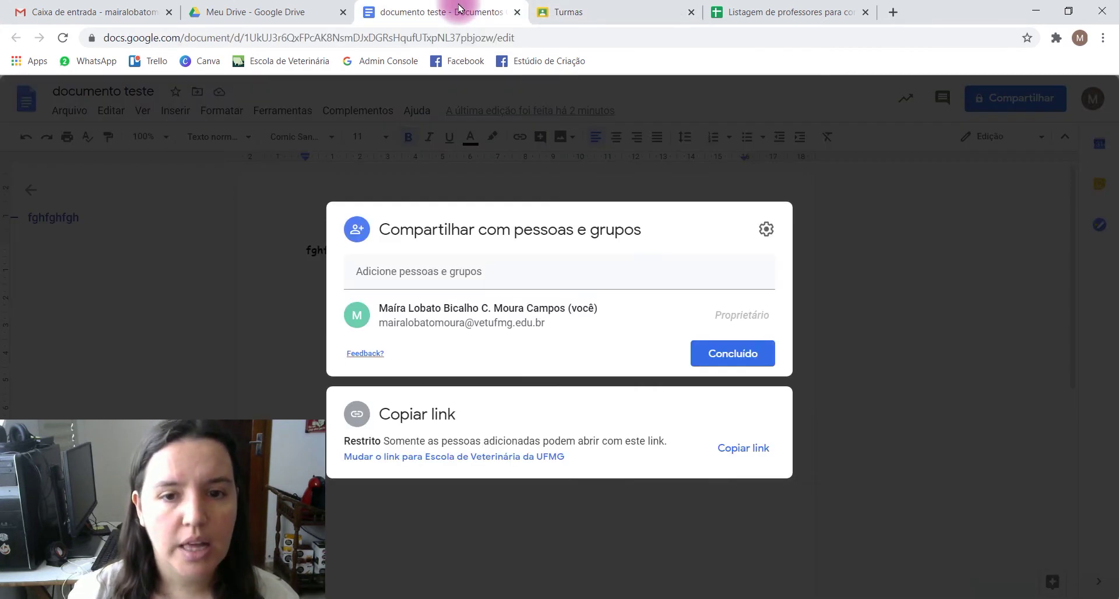
left_click(390, 273)
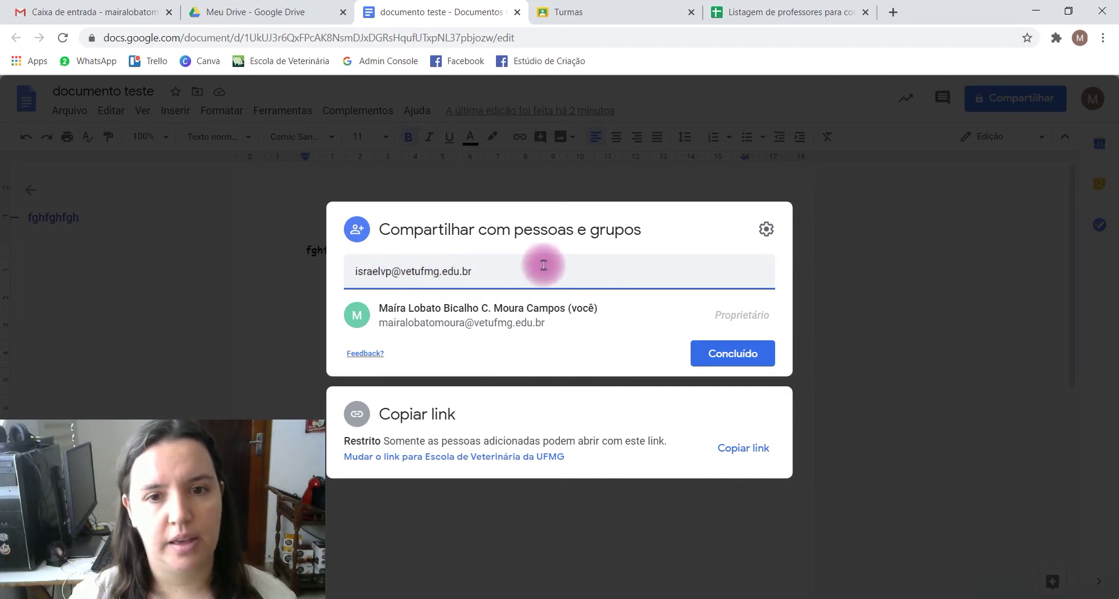
left_click(447, 312)
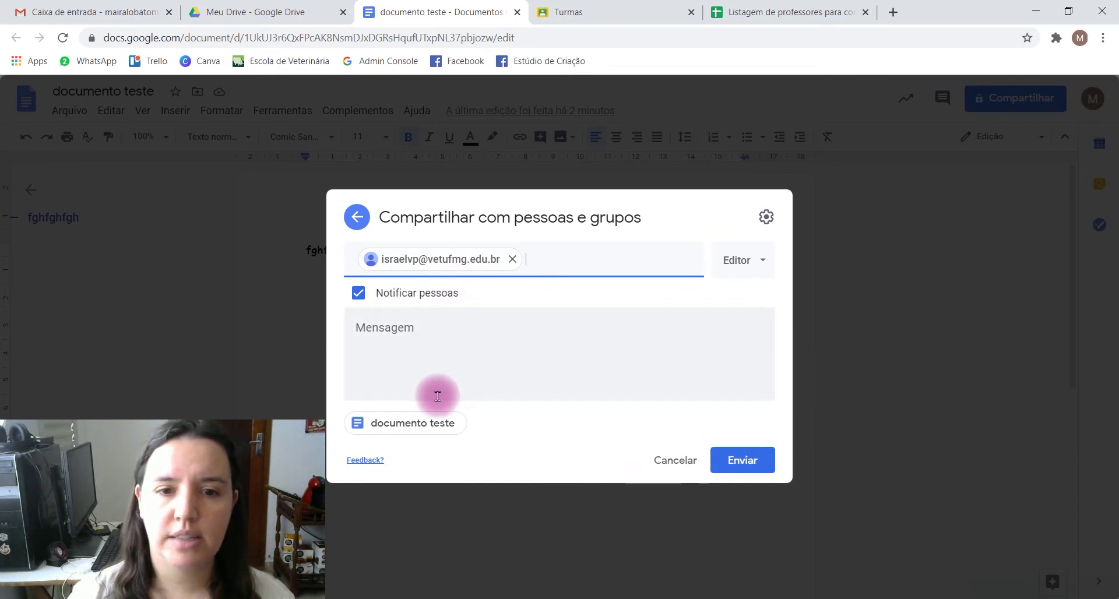
left_click(435, 330)
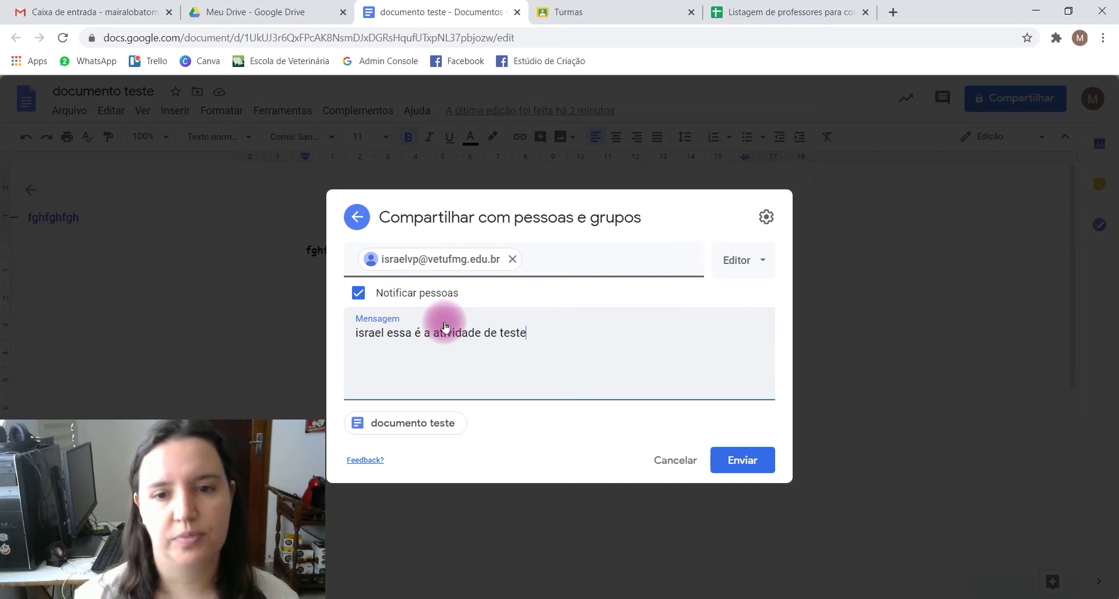
left_click(752, 459)
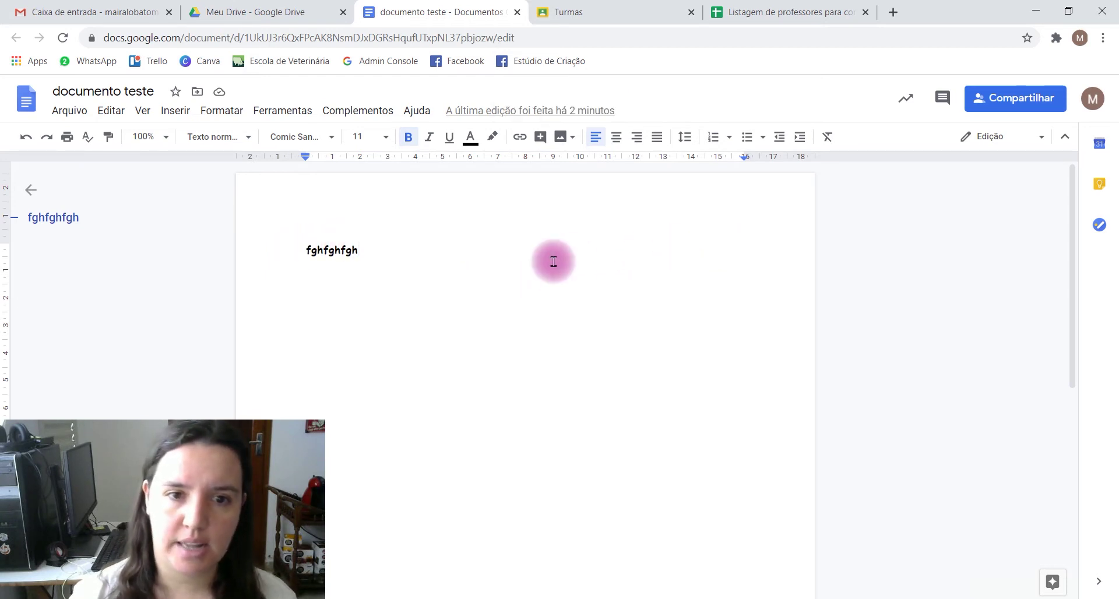
- Start a comment on the text "fghfghfgh" and cancel it
left_click_drag(360, 255, 279, 253)
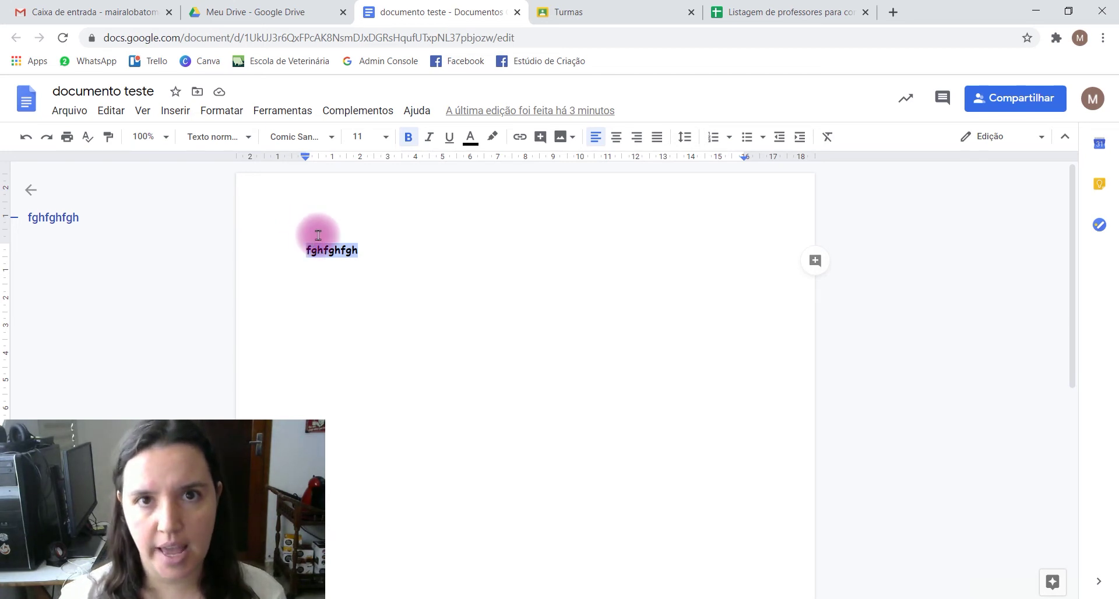
left_click(815, 260)
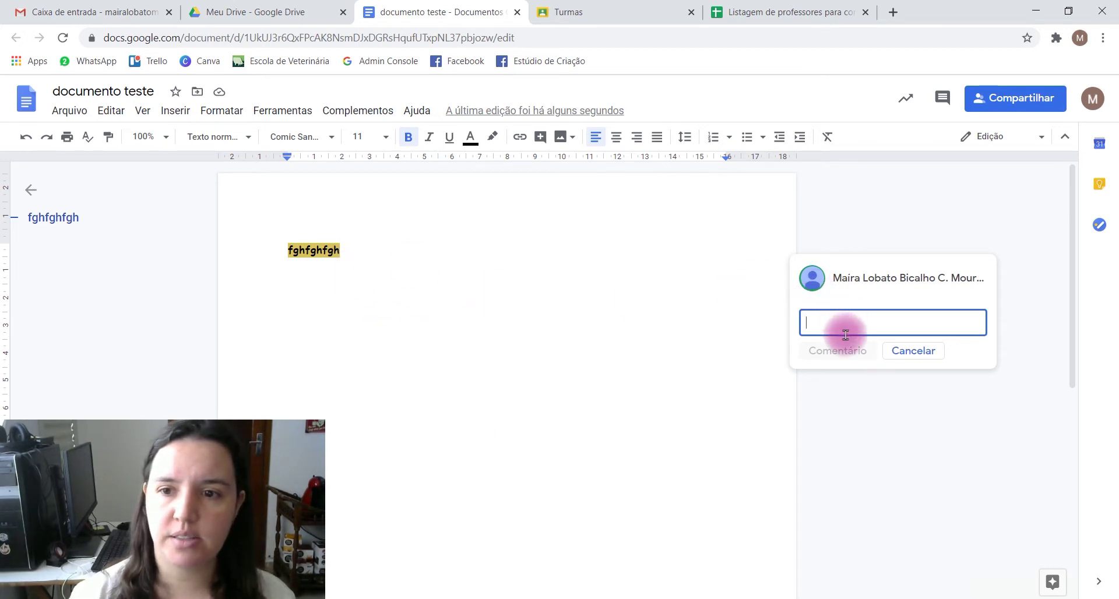
left_click(928, 352)
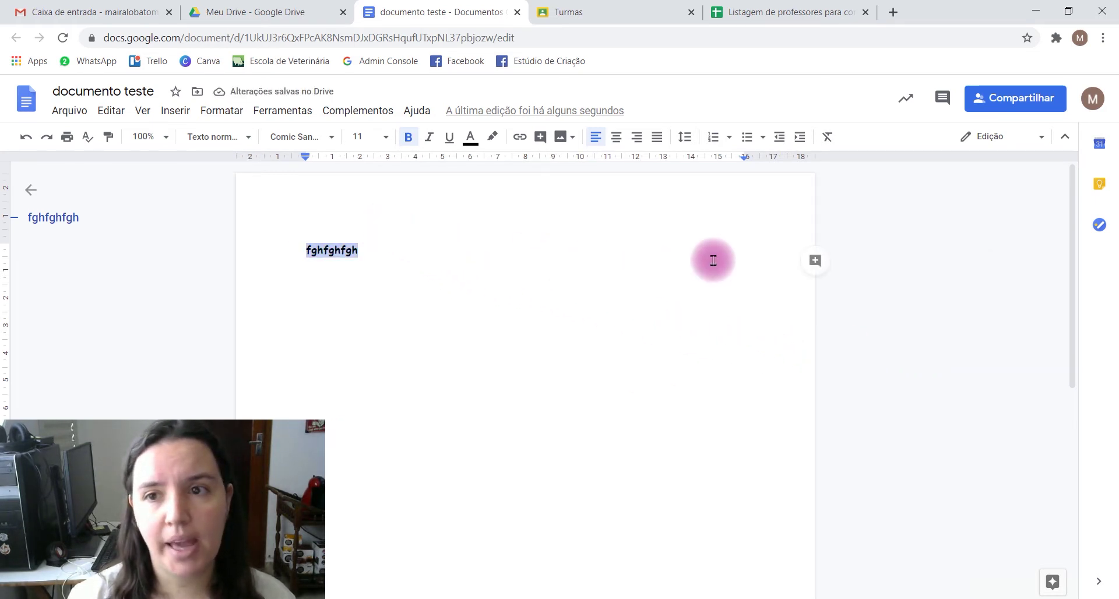
- Review the document's editing modes and switch from Edição to Sugestões
left_click(1037, 140)
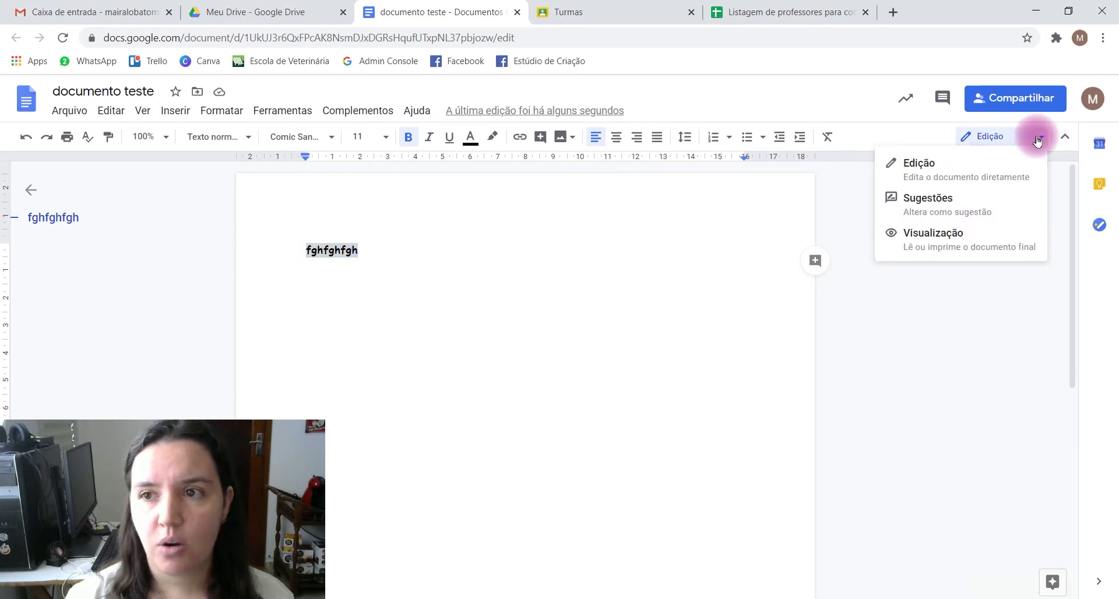
left_click(1037, 140)
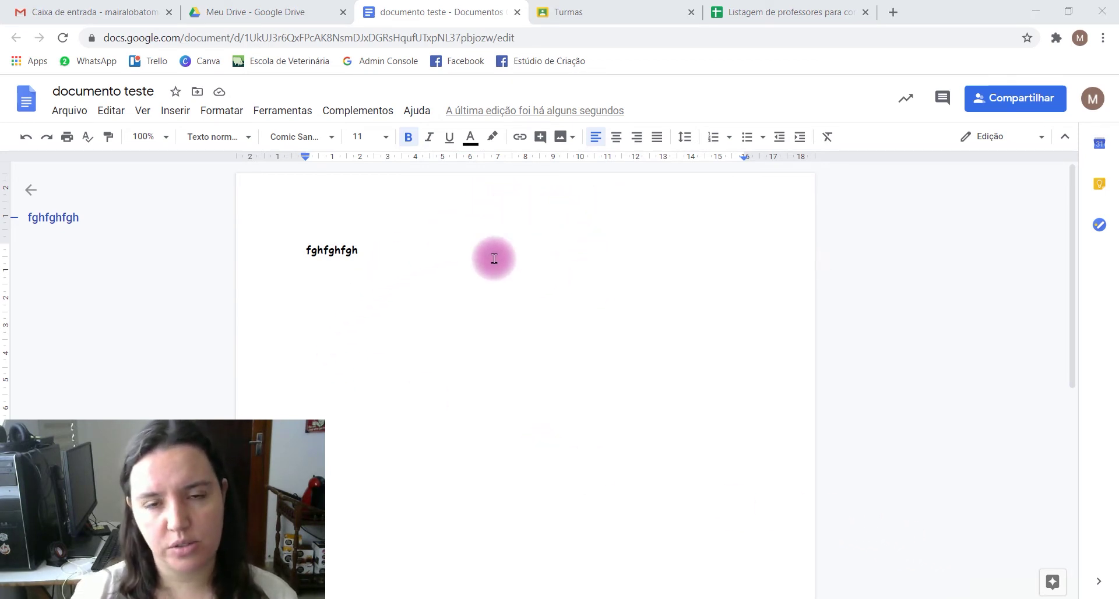
left_click(991, 139)
left_click(994, 140)
left_click(996, 142)
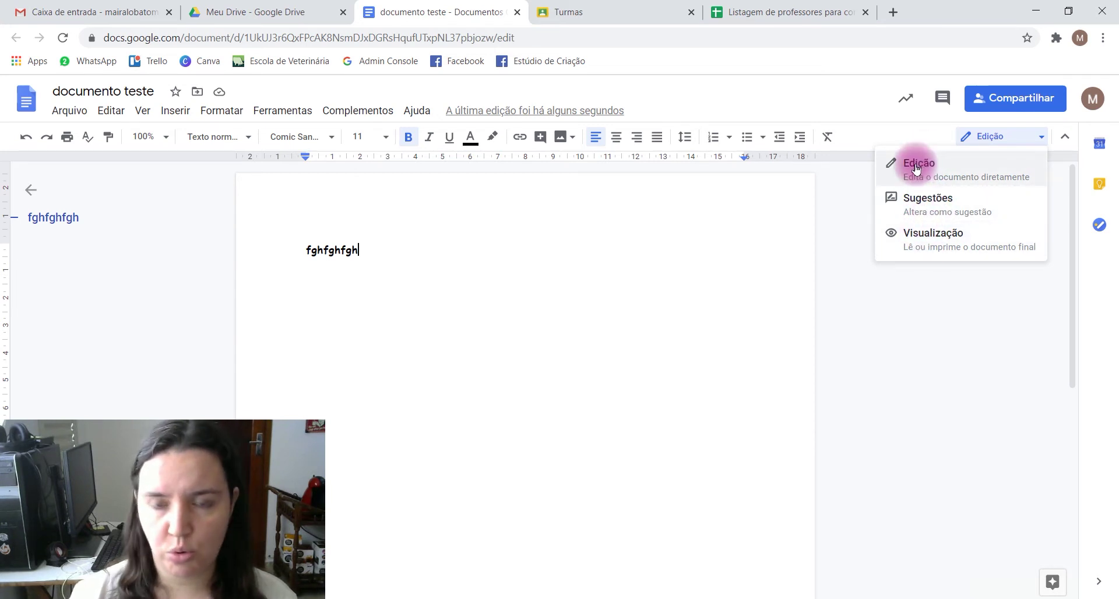
left_click(935, 202)
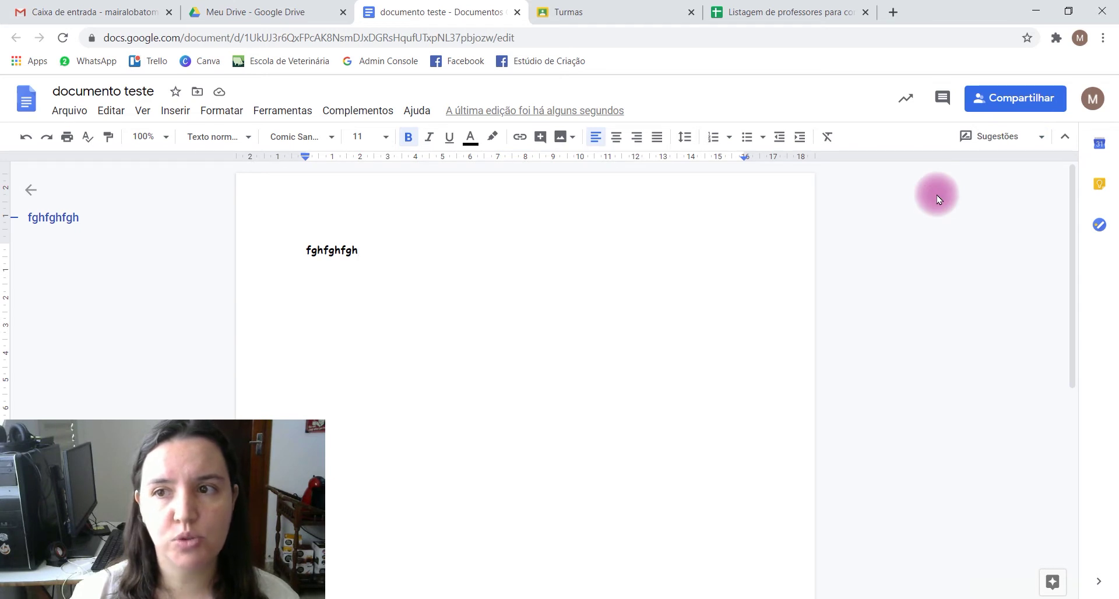
- Add "ghgfhfgh" as a suggestion at the end of "fghfghfgh" and reject that suggestion
left_click(357, 249)
type("ghgf")
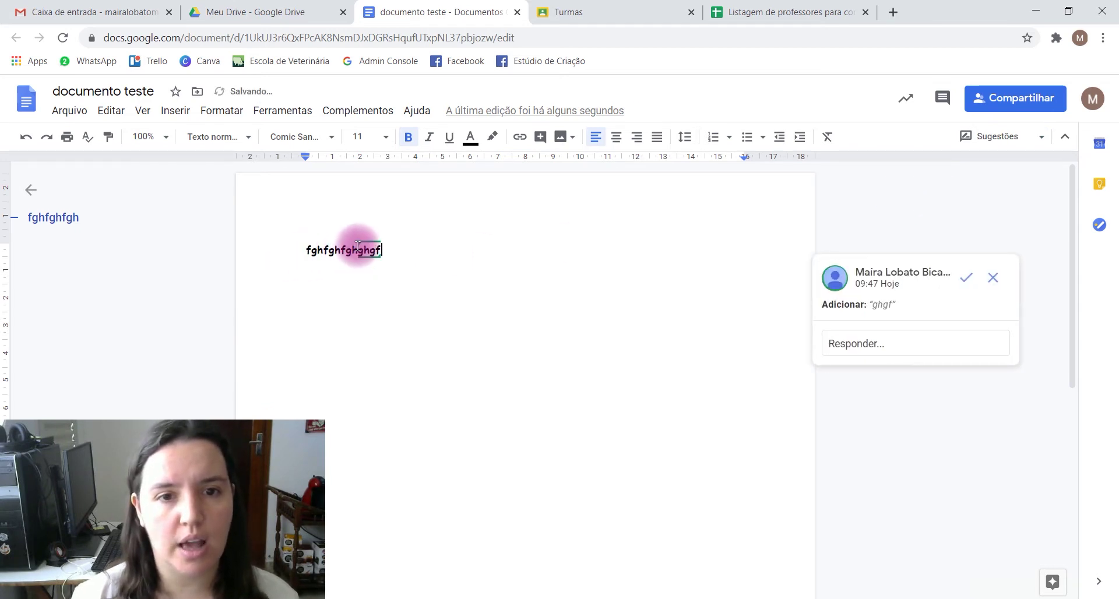
type("hfgh")
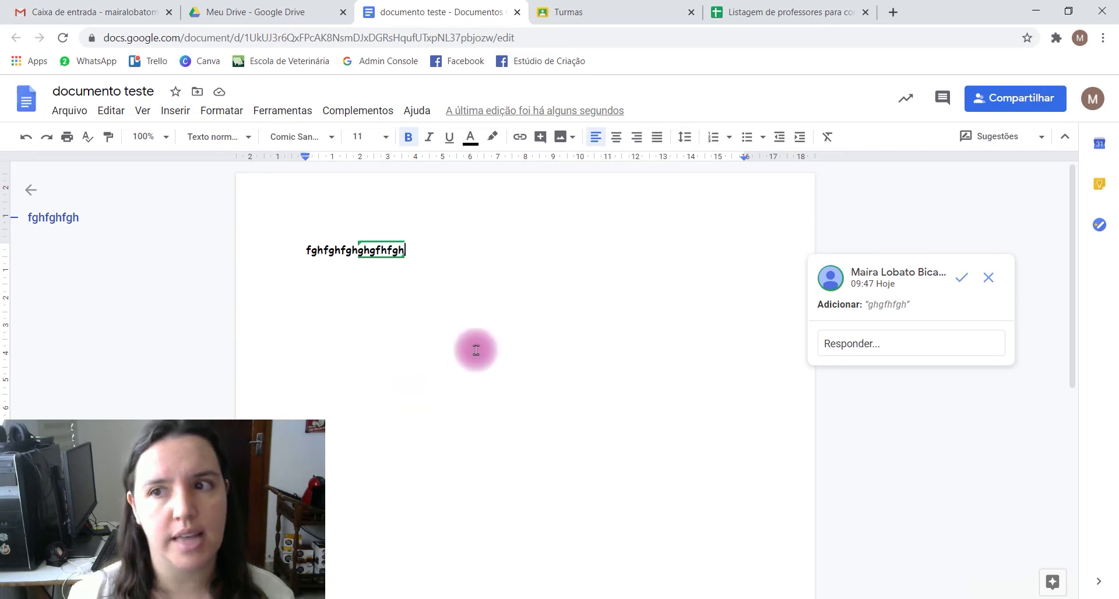
left_click(991, 284)
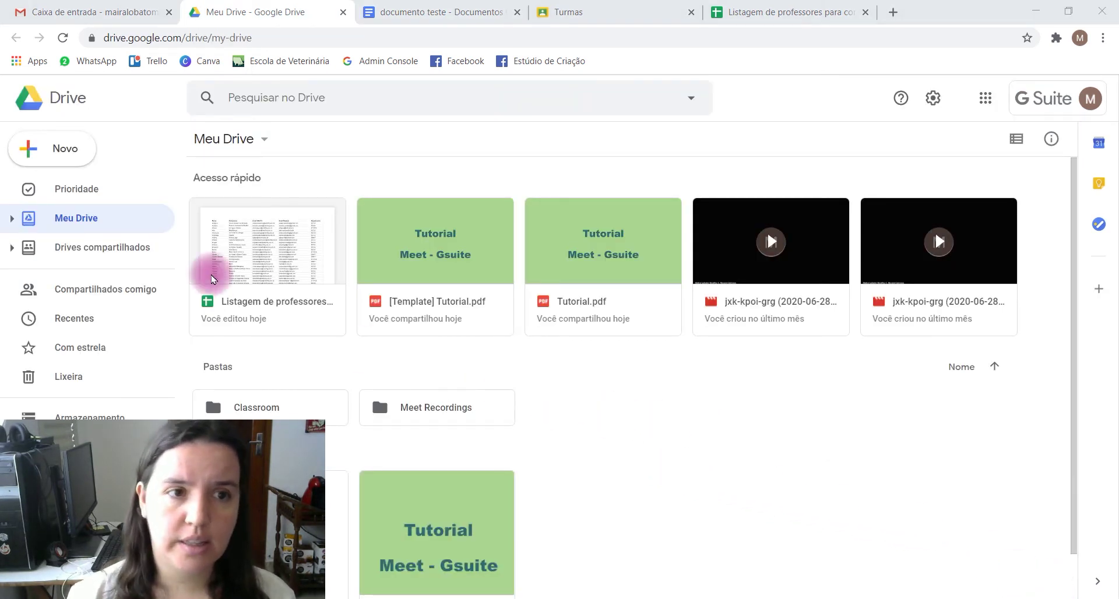
- From Google Drive, create a blank Google Sheets spreadsheet and name it "planilha de teste" while starting to share it
left_click(56, 147)
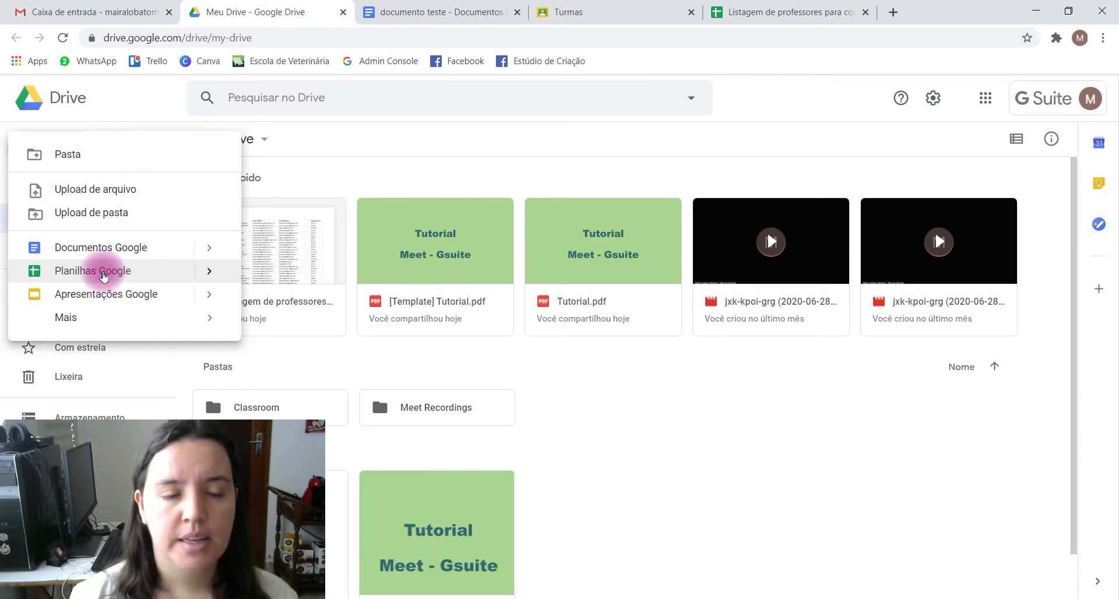
left_click(103, 274)
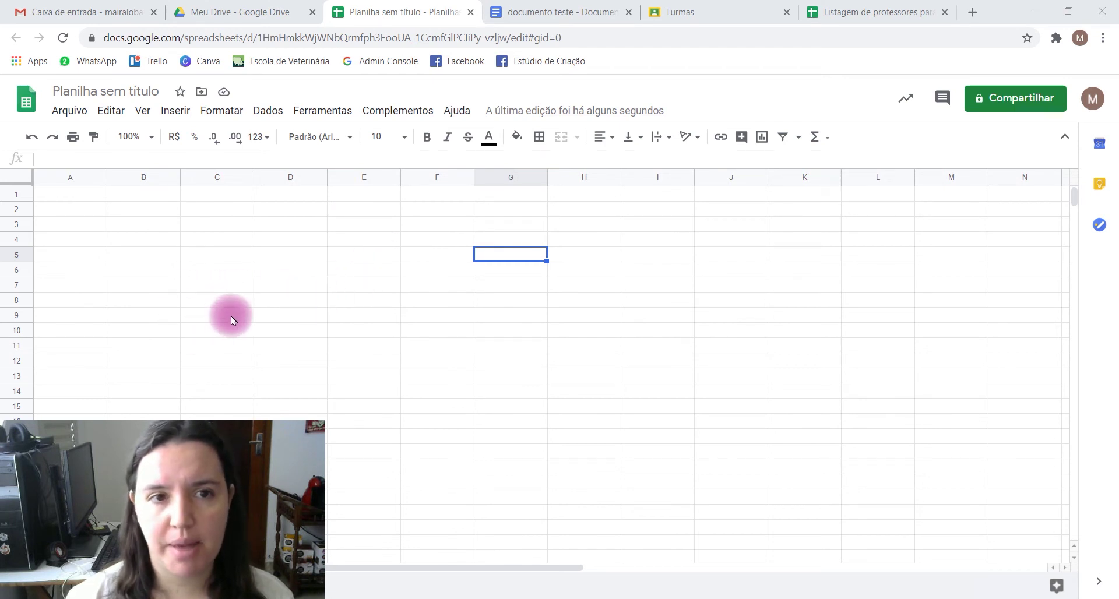
left_click(82, 91)
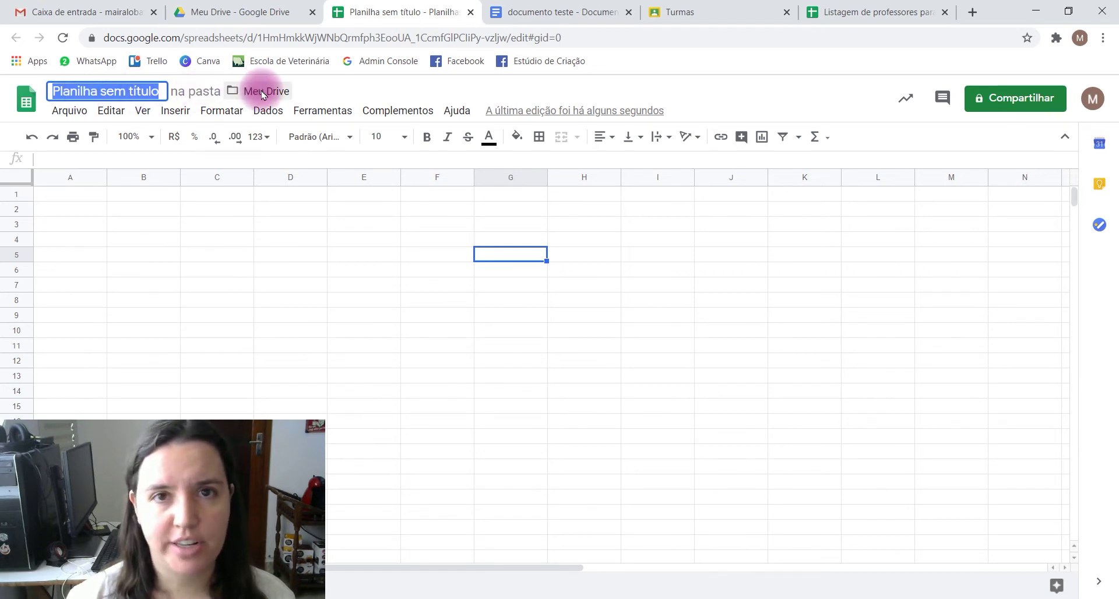
left_click(985, 101)
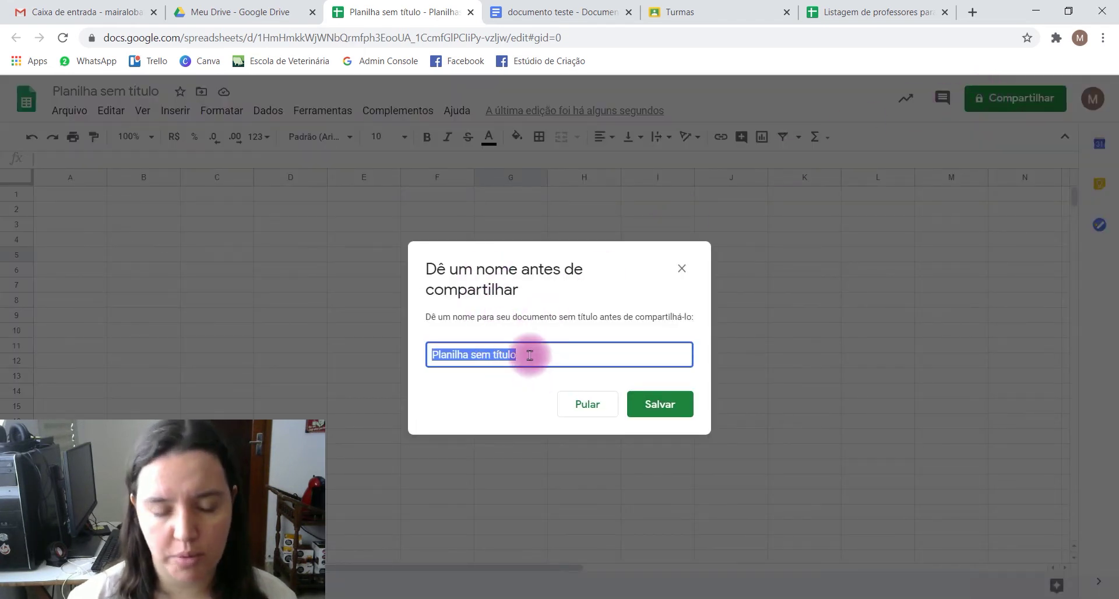
type("pla")
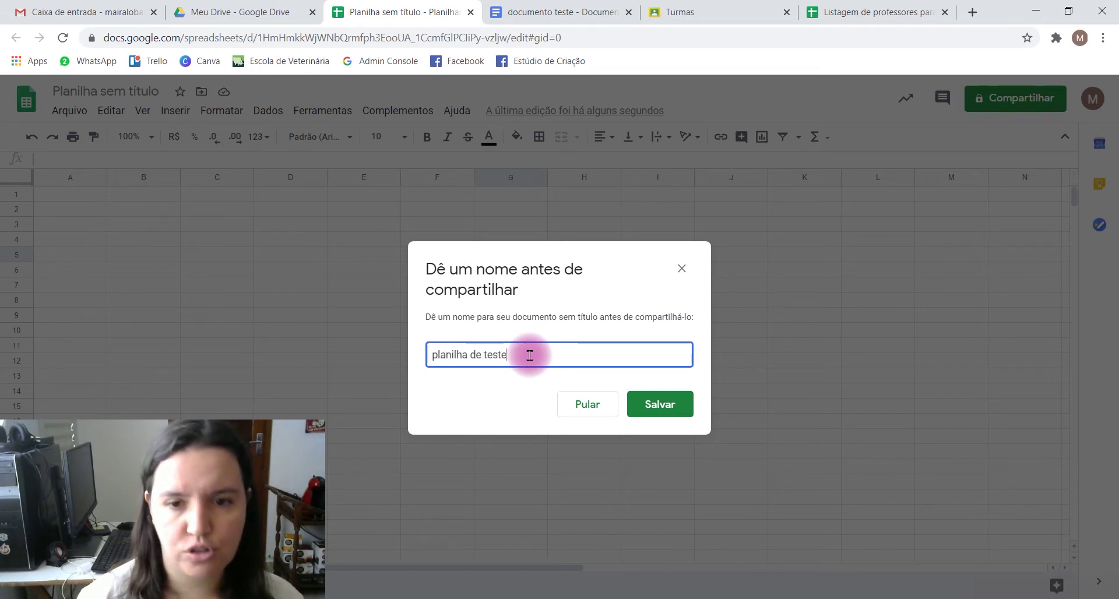
type("nilha de teste")
left_click(674, 404)
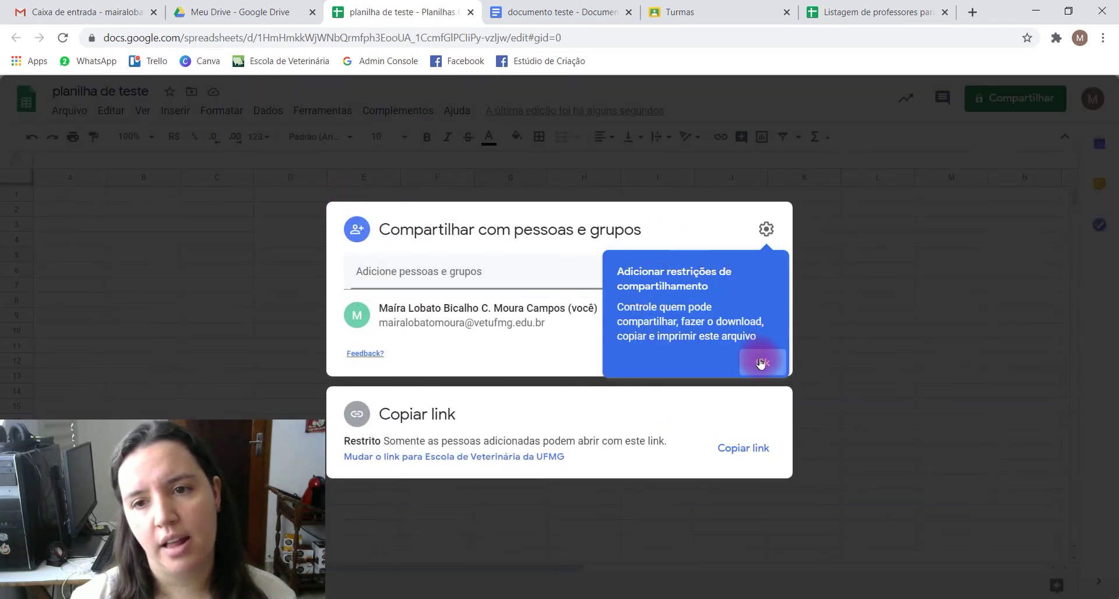
- Add the colleague's e-mail as a recipient of the spreadsheet and view the available access roles
left_click(761, 360)
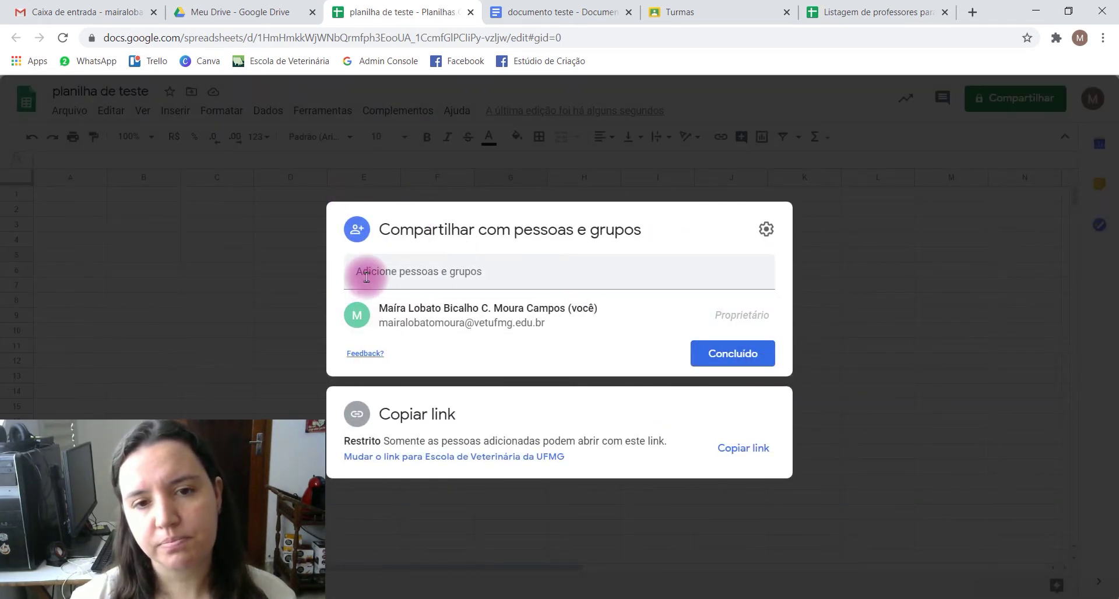
left_click(366, 276)
left_click(549, 324)
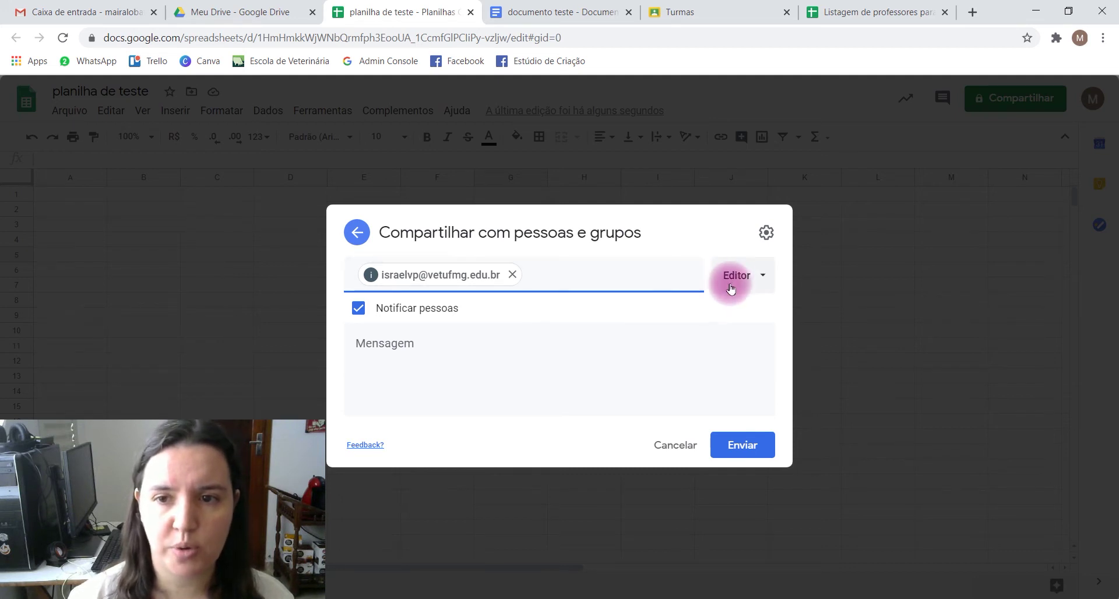
left_click(751, 280)
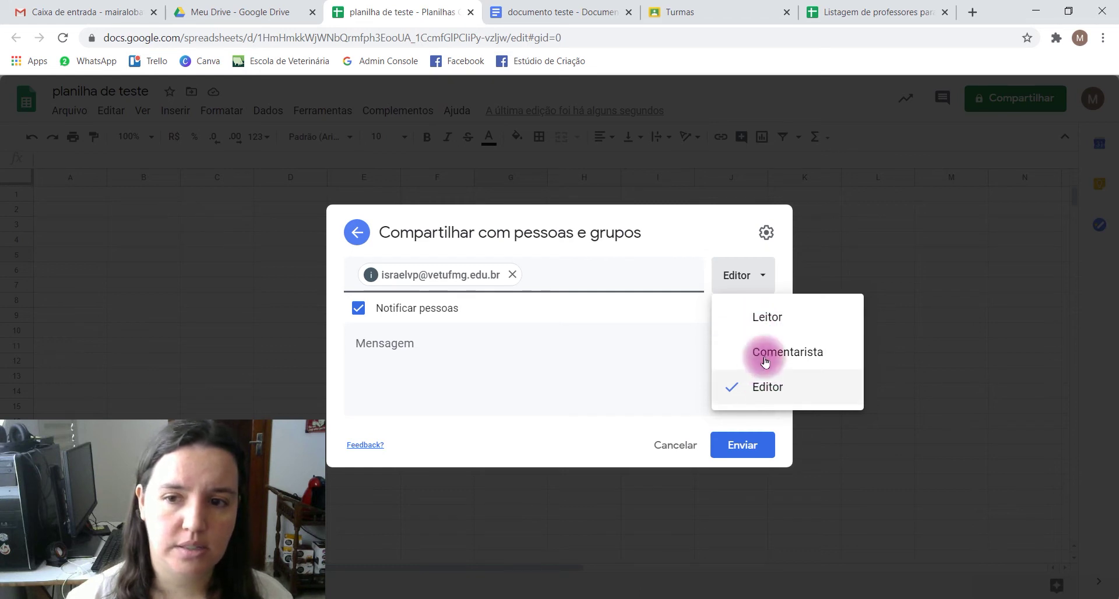
- Turn the editors' permission and the readers' download option off and back on, and send the spreadsheet invitation with the Editor role
left_click(765, 234)
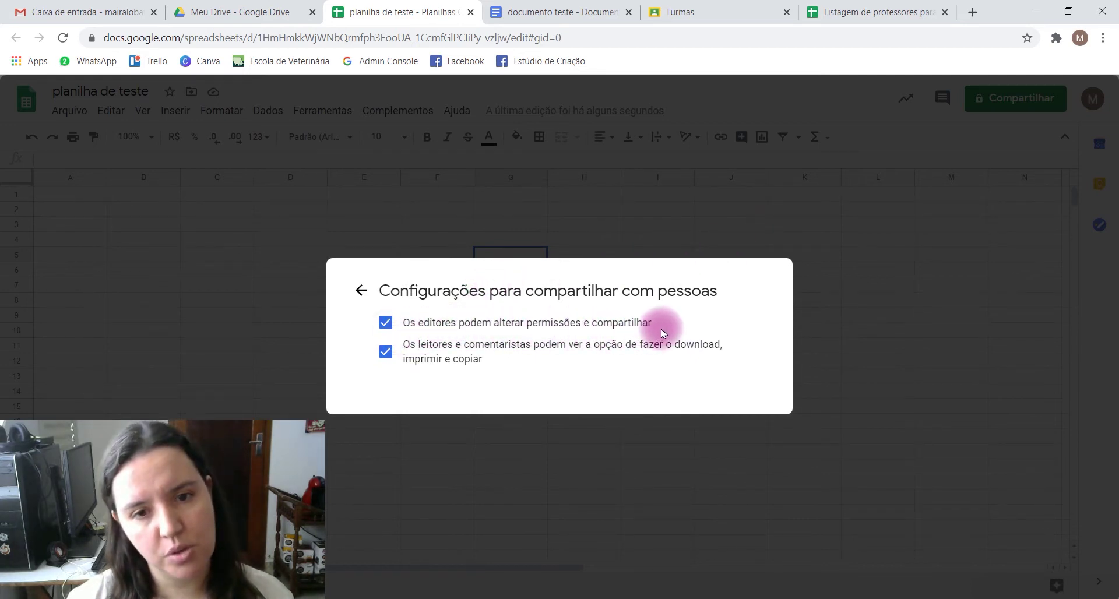
left_click(384, 324)
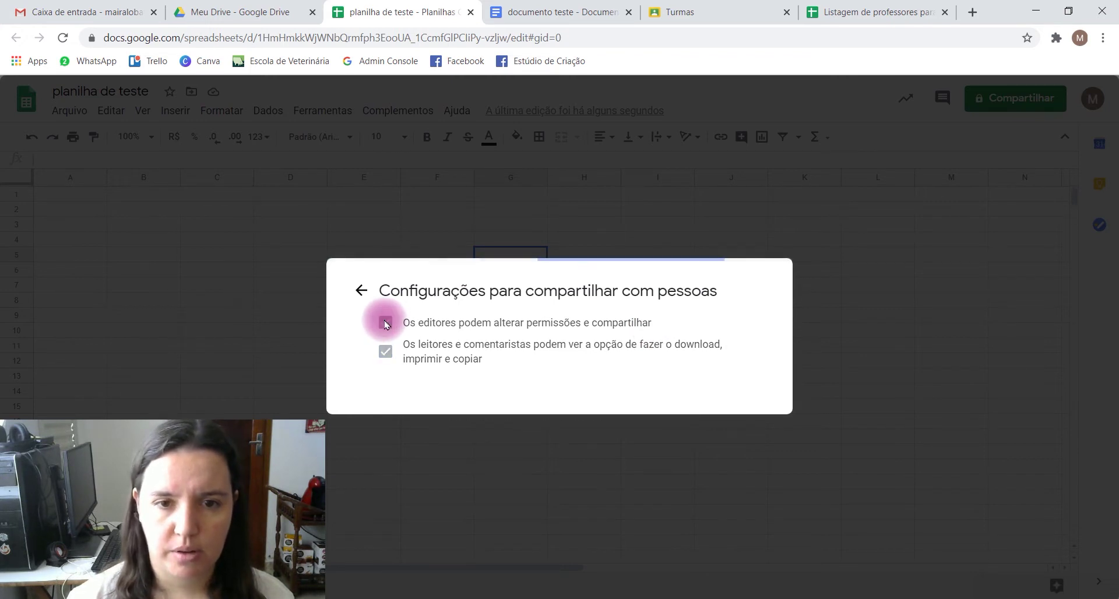
left_click(385, 324)
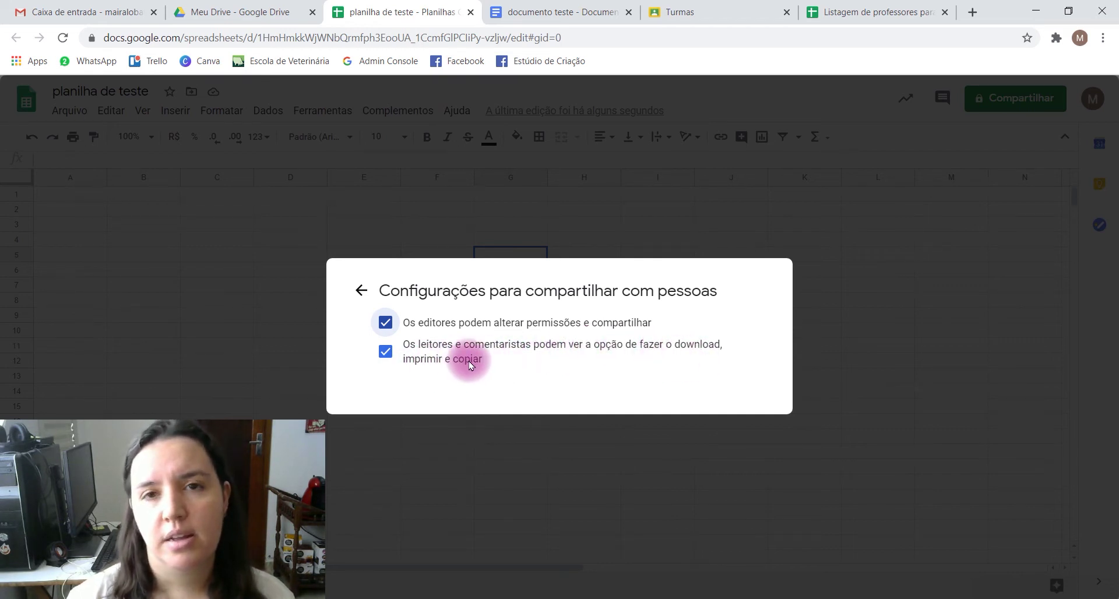
left_click(385, 351)
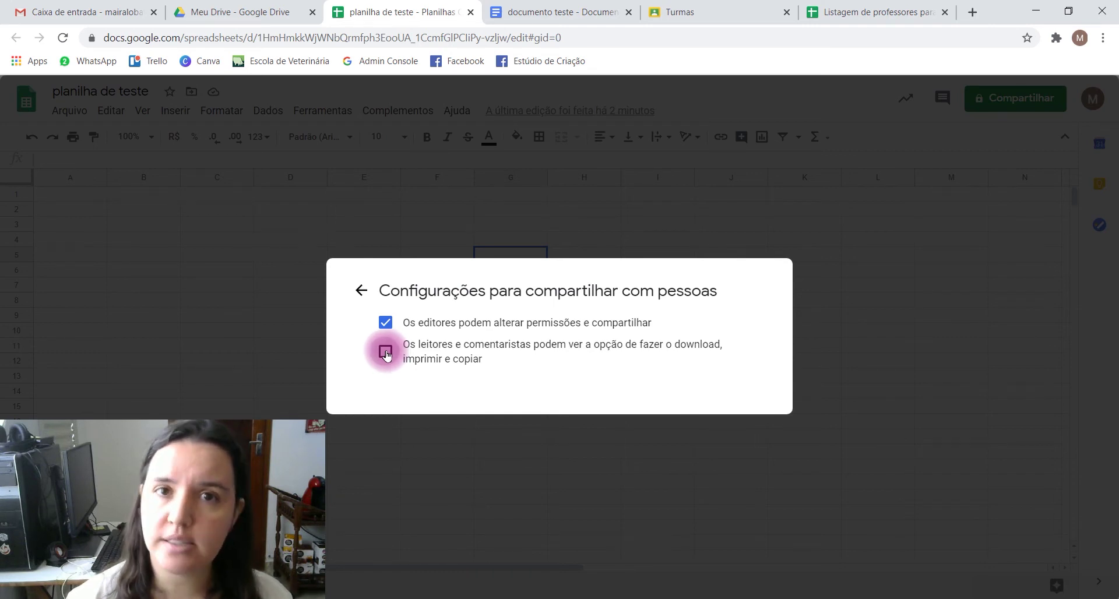
left_click(385, 352)
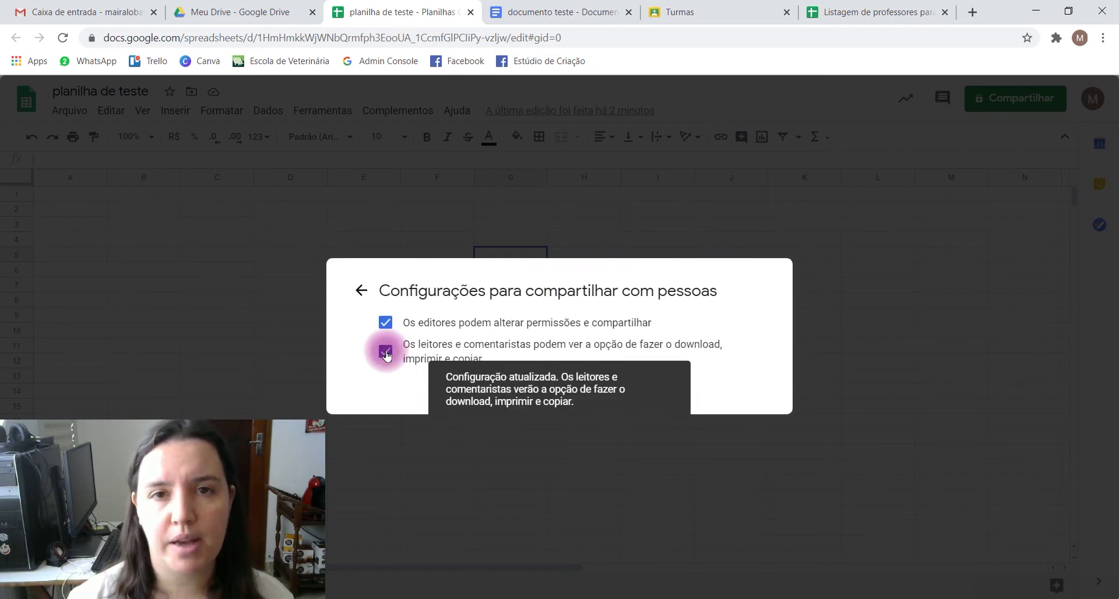
left_click(361, 291)
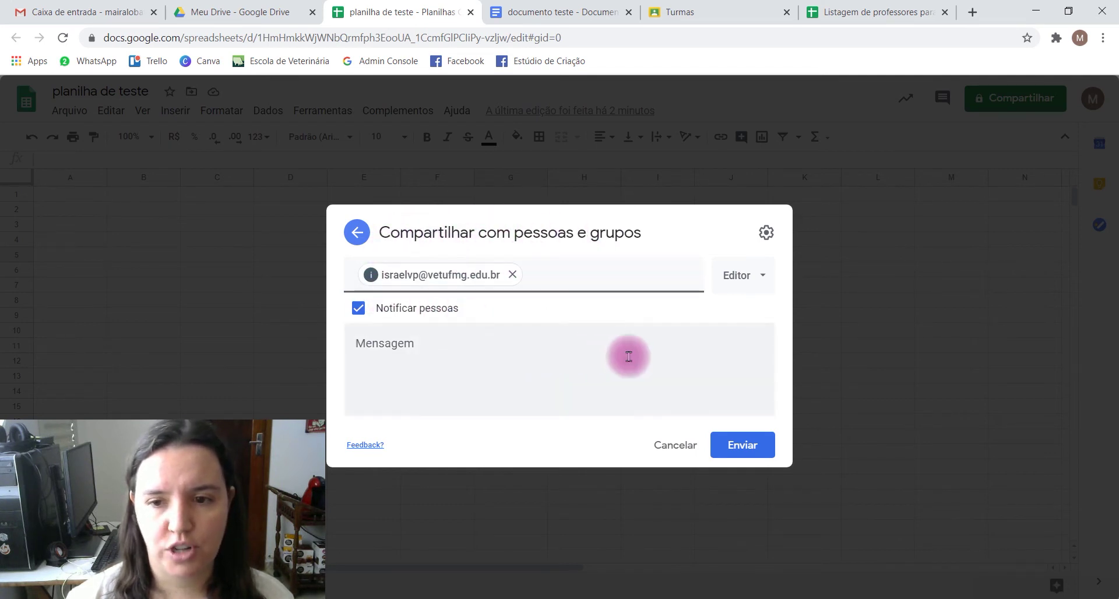
left_click(740, 445)
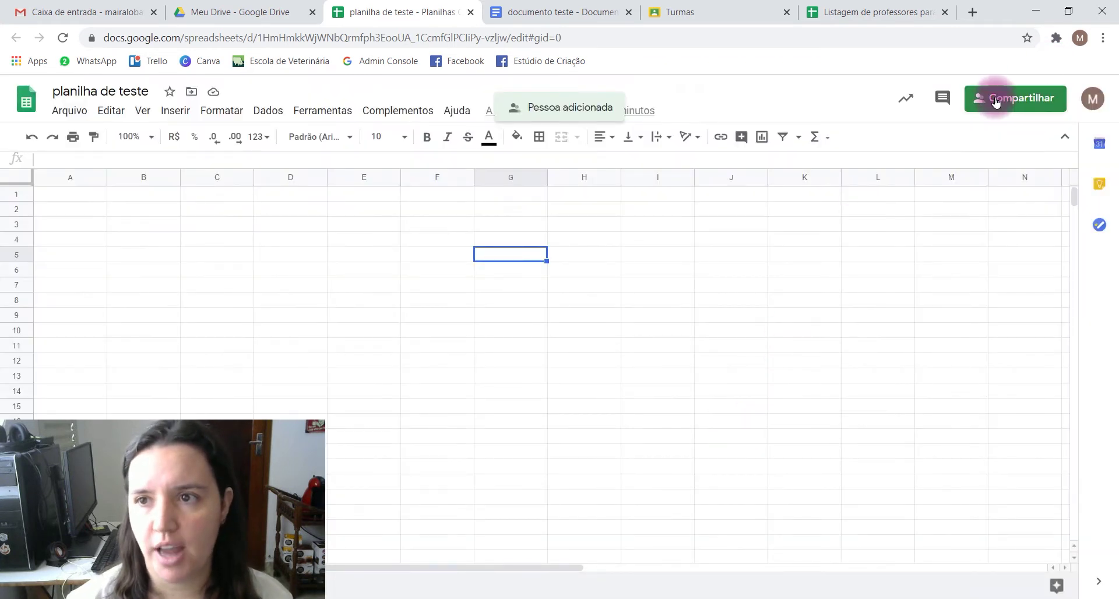
- Reopen the sharing settings of "planilha de teste" and set link access to anyone in Escola de Veterinária da UFMG
left_click(995, 100)
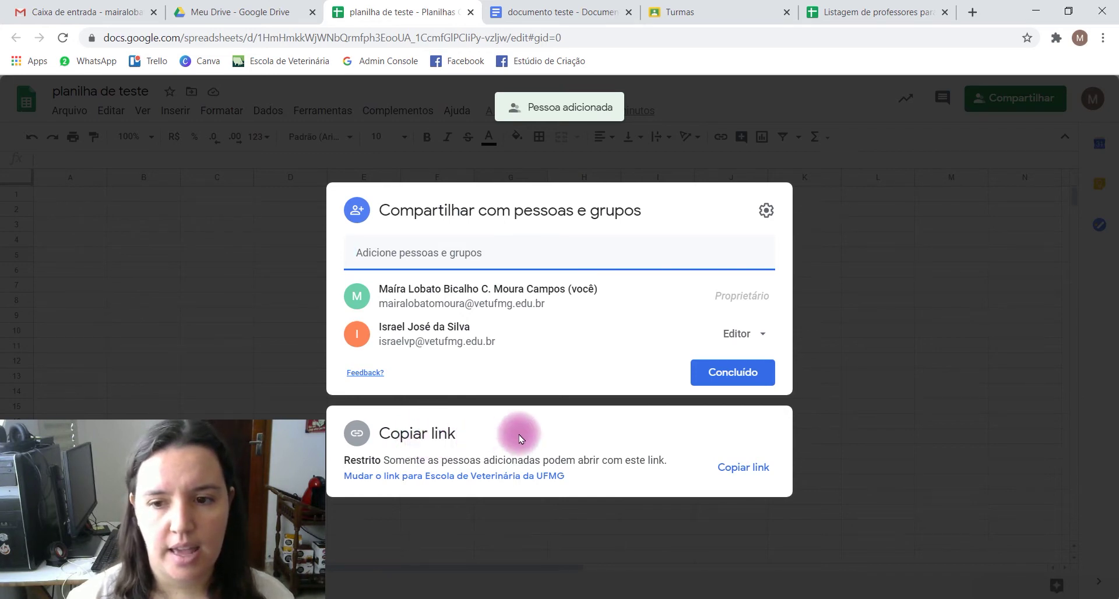
left_click(388, 476)
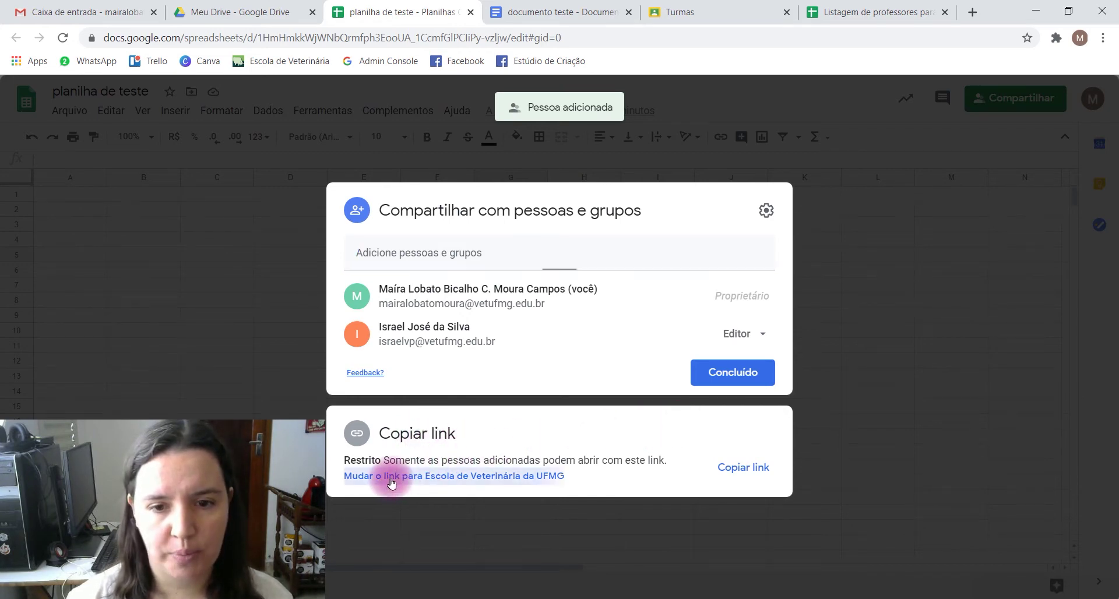
left_click(605, 391)
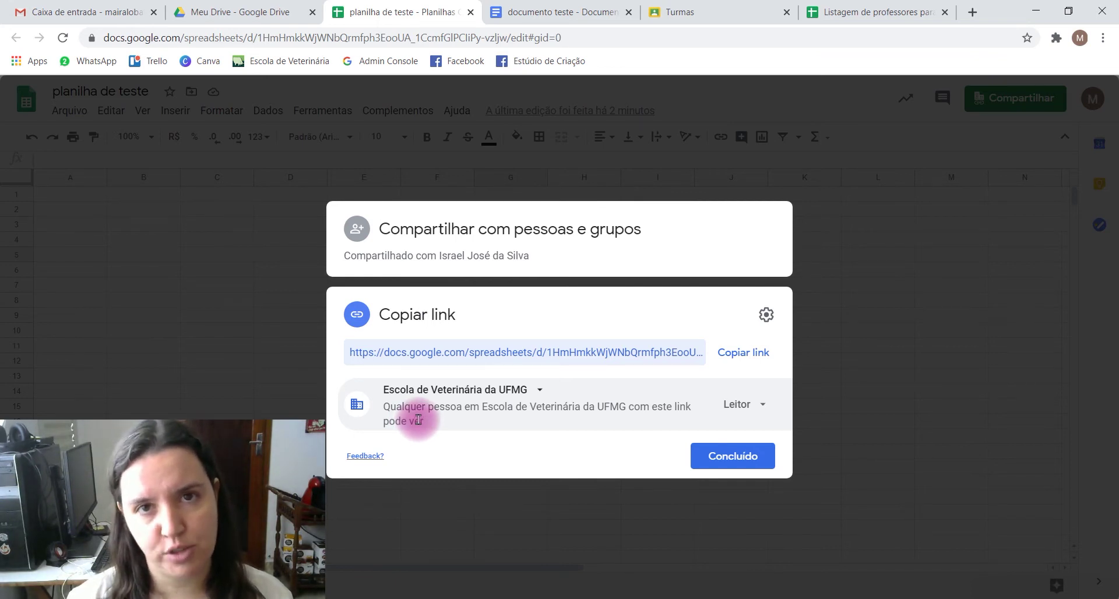
left_click(442, 392)
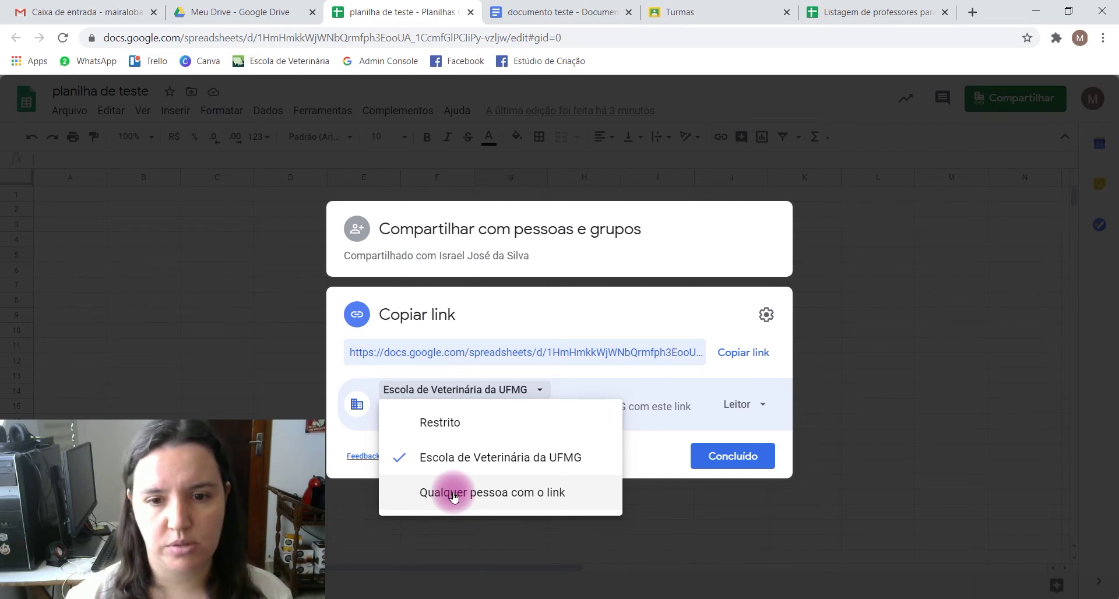
left_click(459, 454)
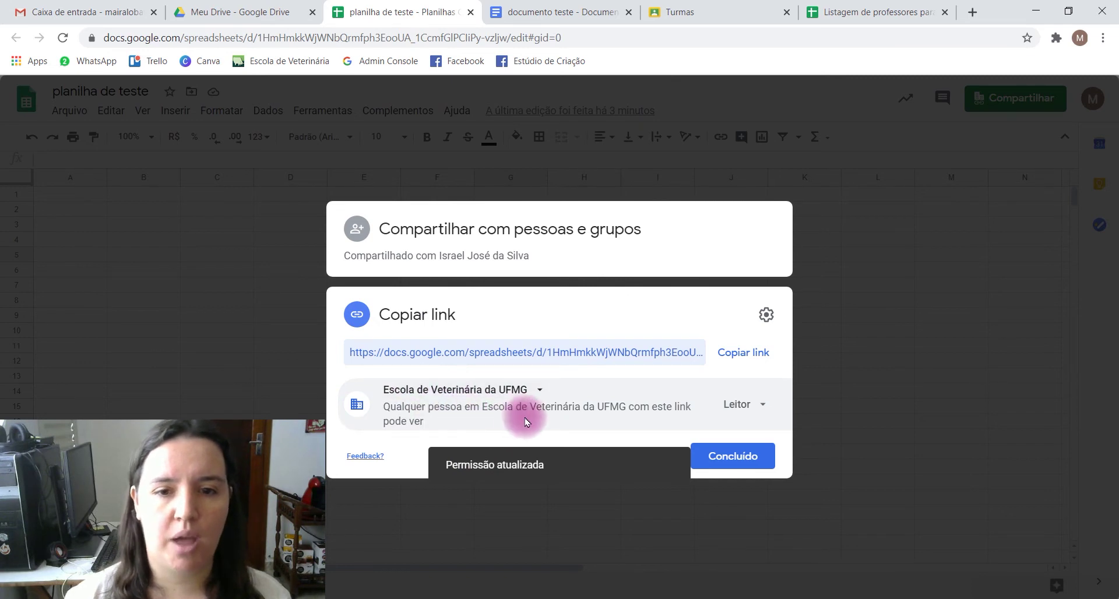
- Set the role for people with the spreadsheet's link to Editor and copy the sharing link
left_click(752, 409)
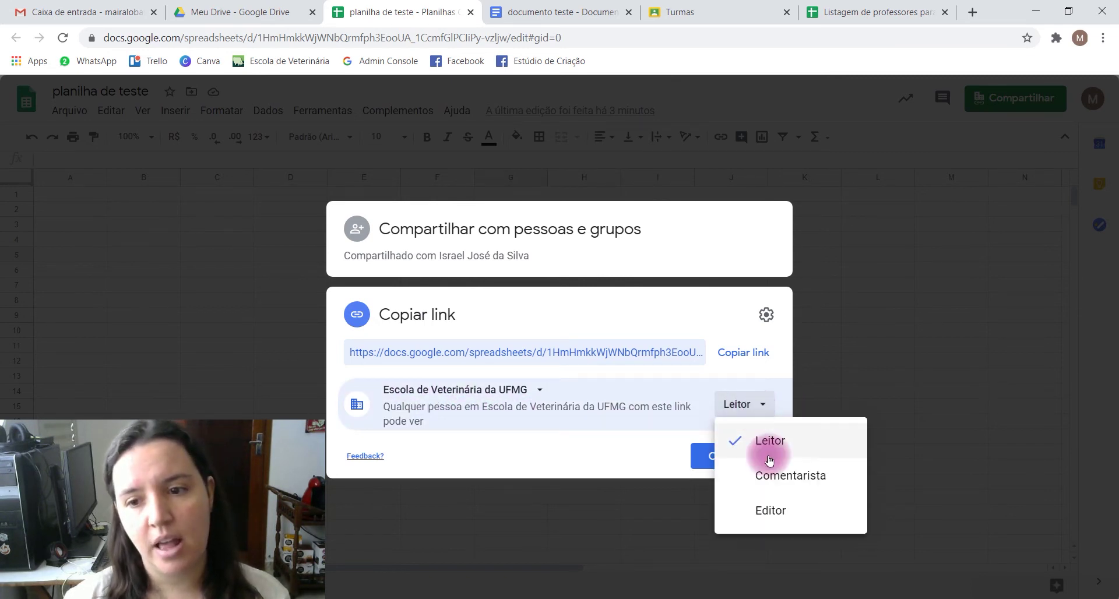
left_click(764, 513)
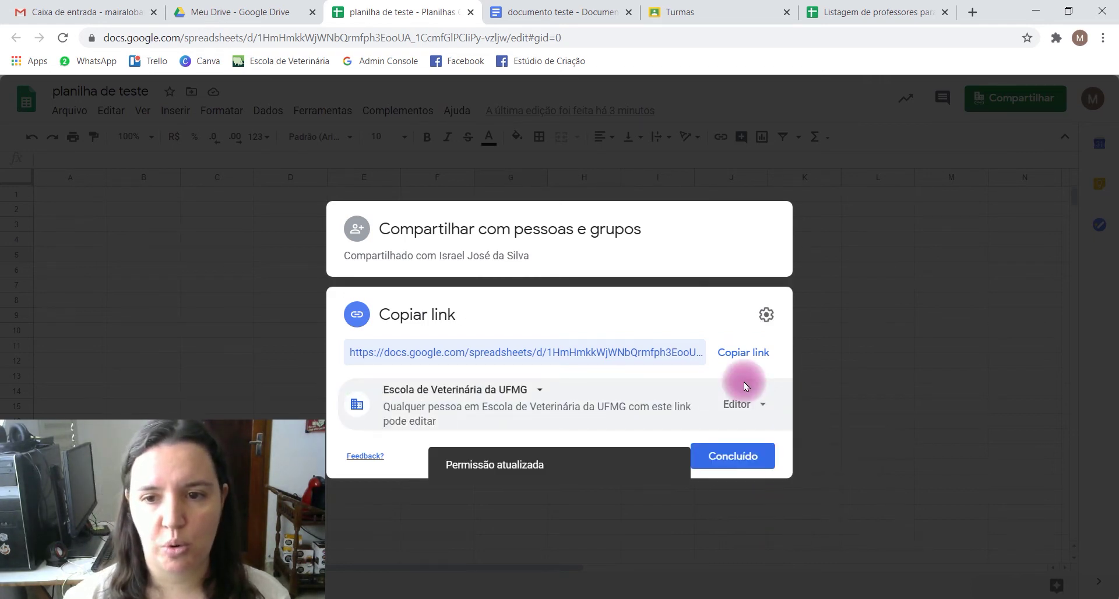
left_click(741, 353)
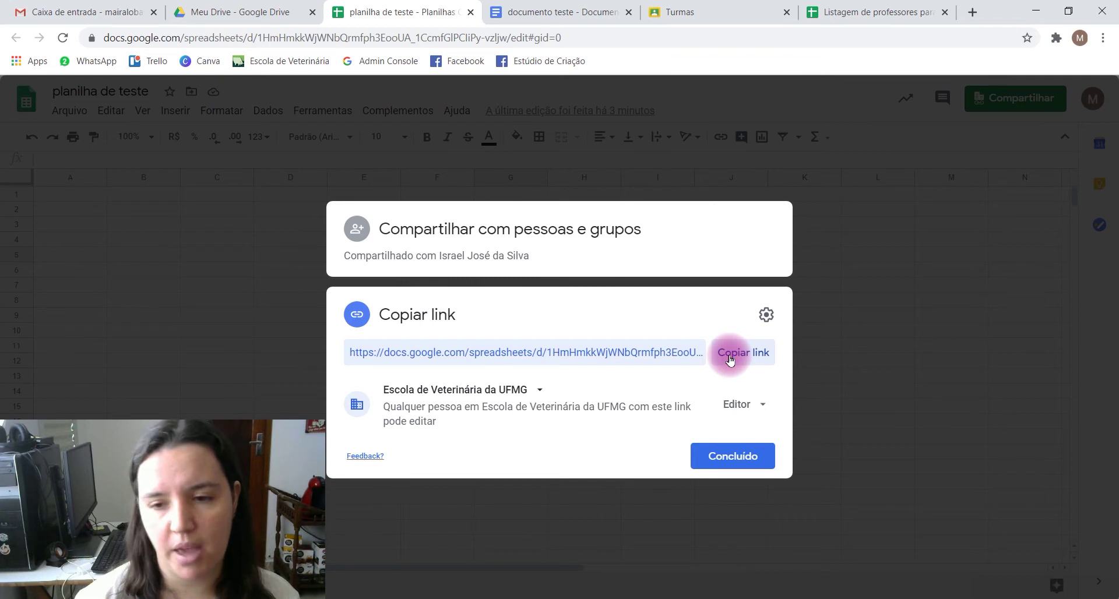
left_click(733, 456)
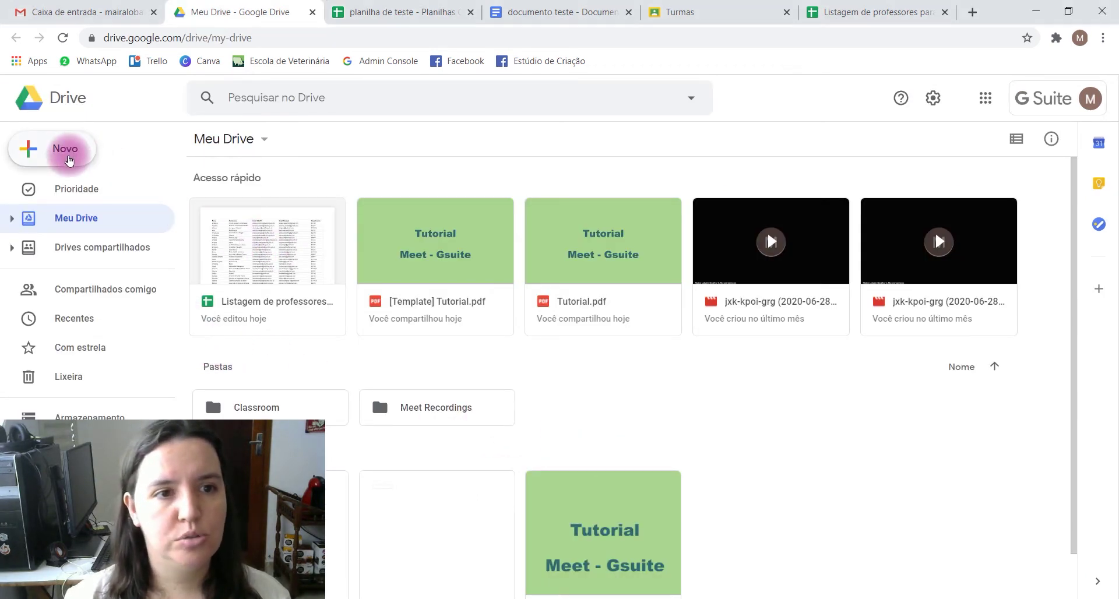
- From Google Drive, create a blank Google Slides presentation and browse its available themes
left_click(86, 156)
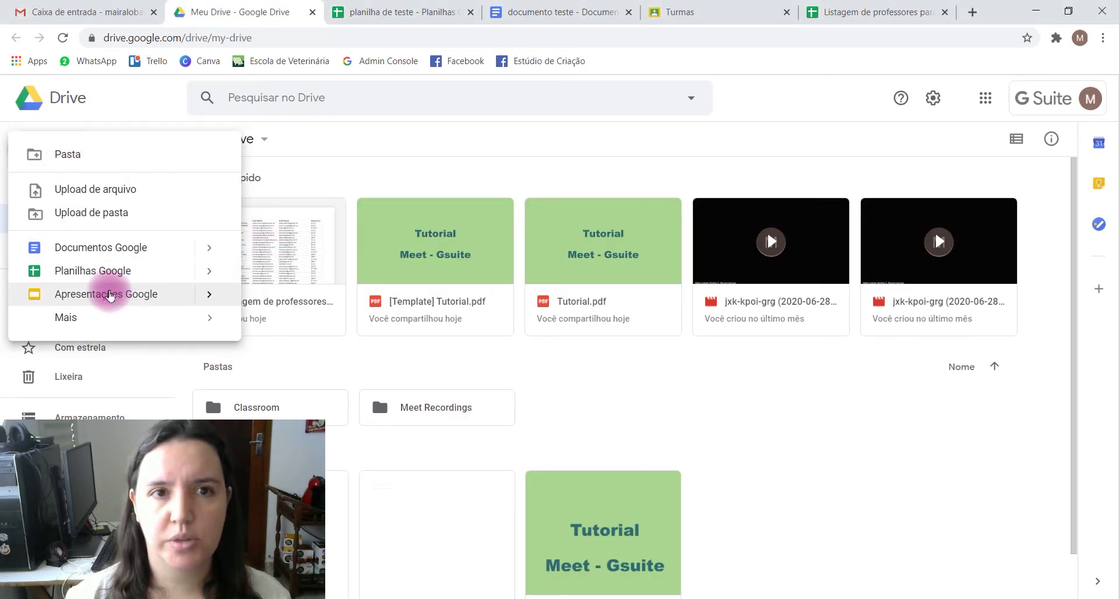
left_click(111, 294)
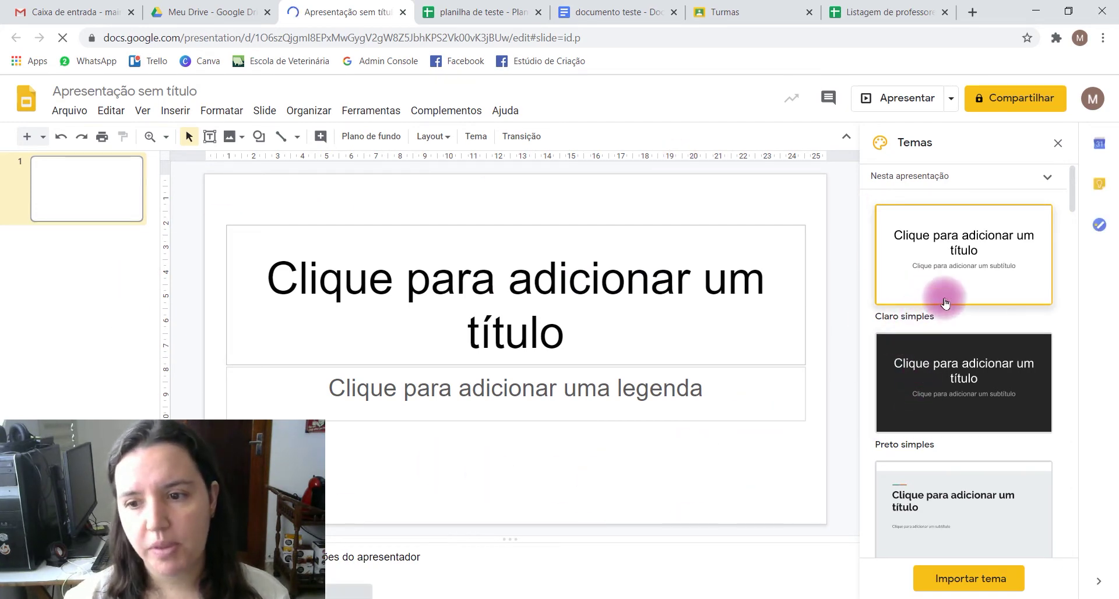
scroll(956, 315, "down", 10)
scroll(959, 321, "down", 20)
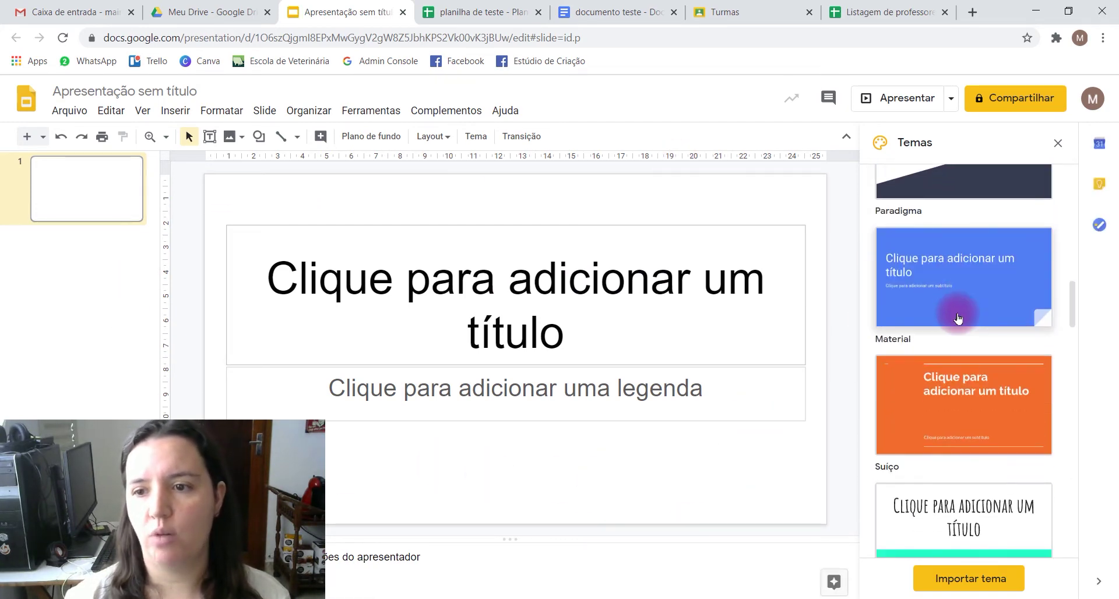
scroll(952, 385, "down", 10)
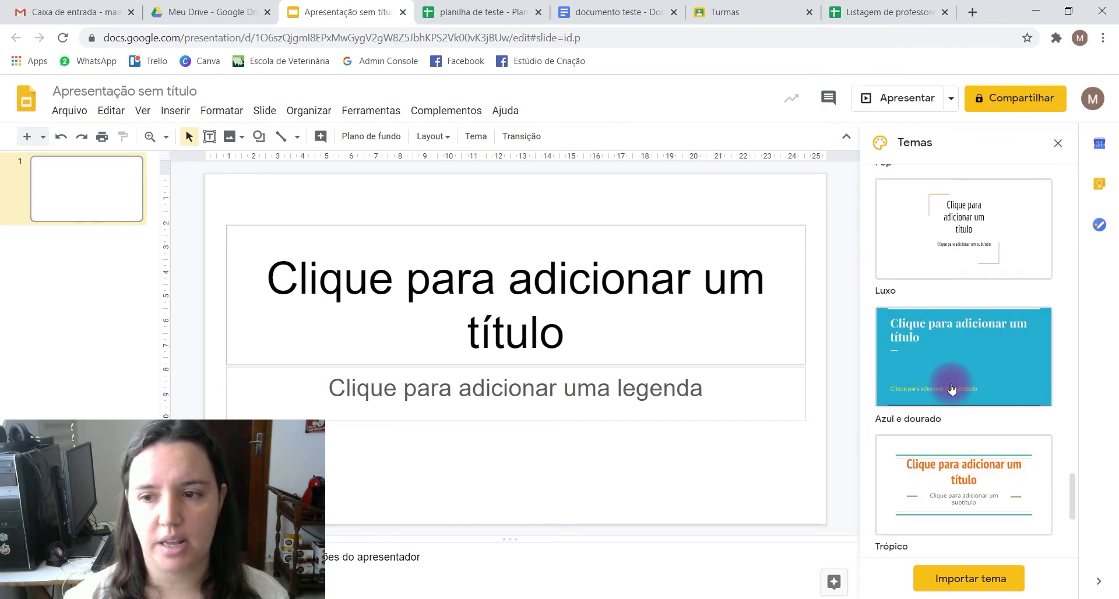
scroll(1037, 300, "up", 15)
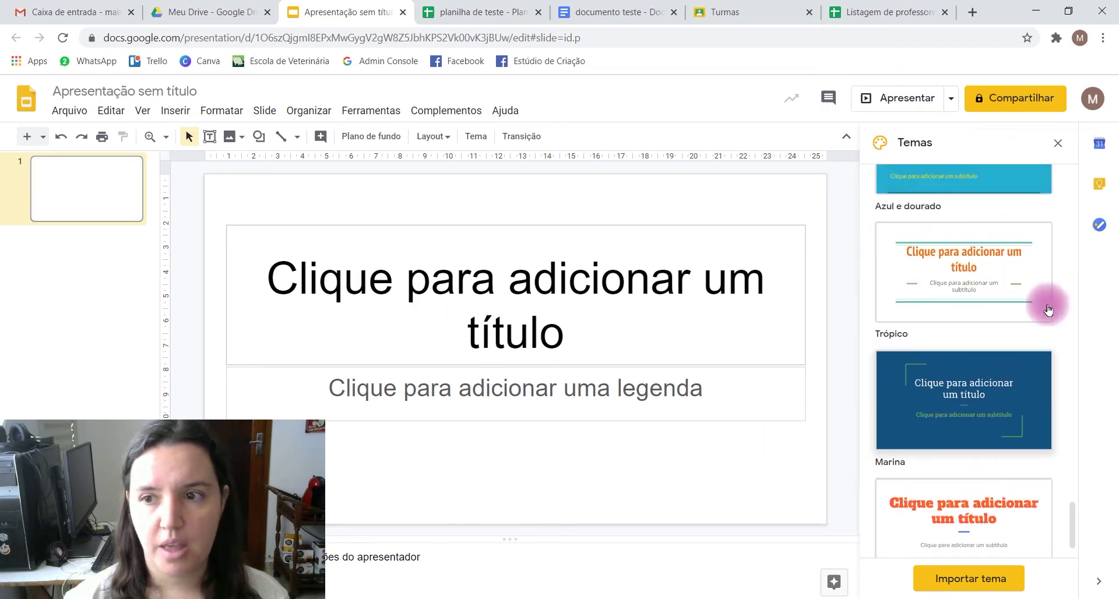
scroll(1017, 295, "up", 10)
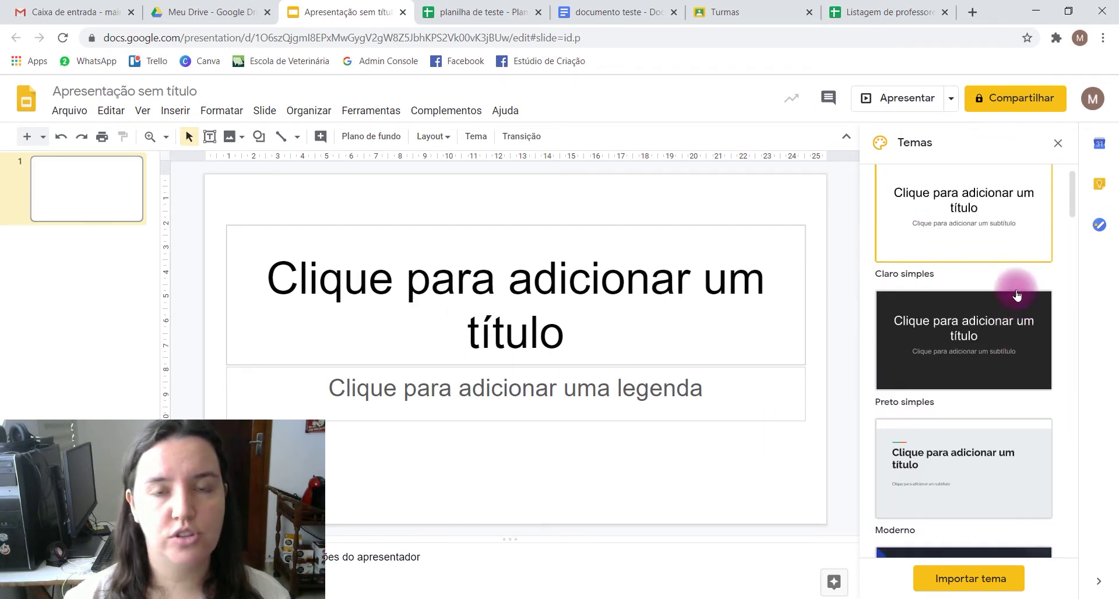
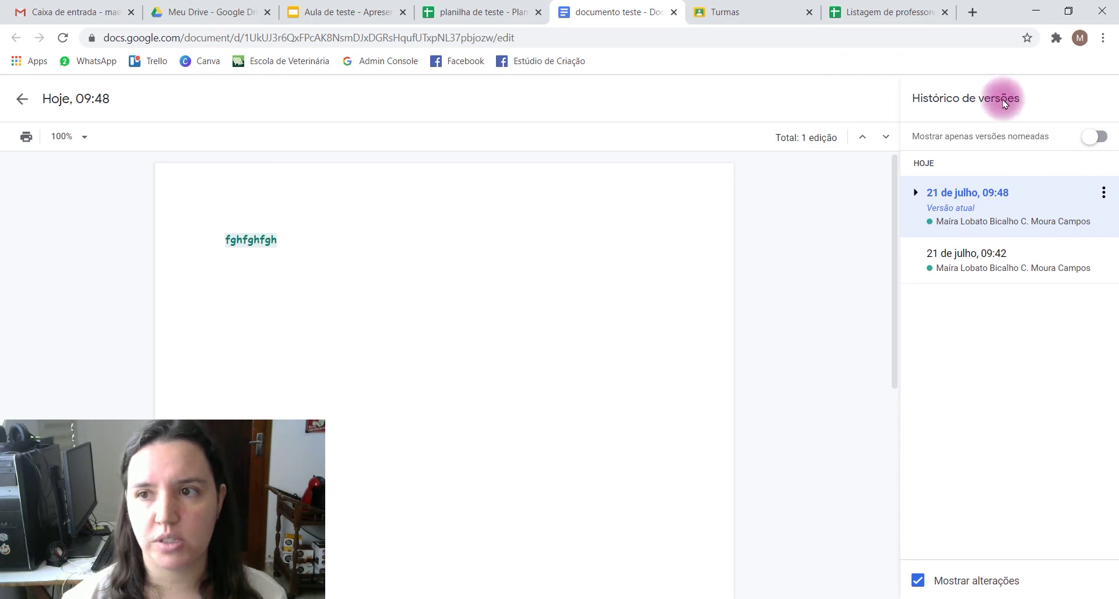
- View the options for the document's current version and return the "Aula de teste" presentation from its version history to editing
left_click(1104, 193)
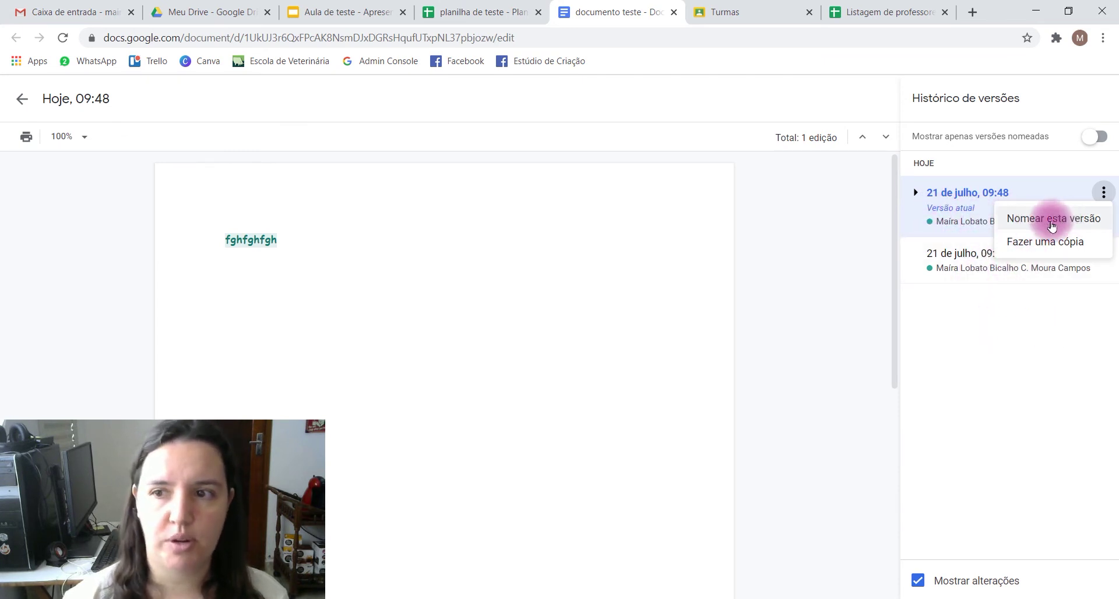
left_click(303, 12)
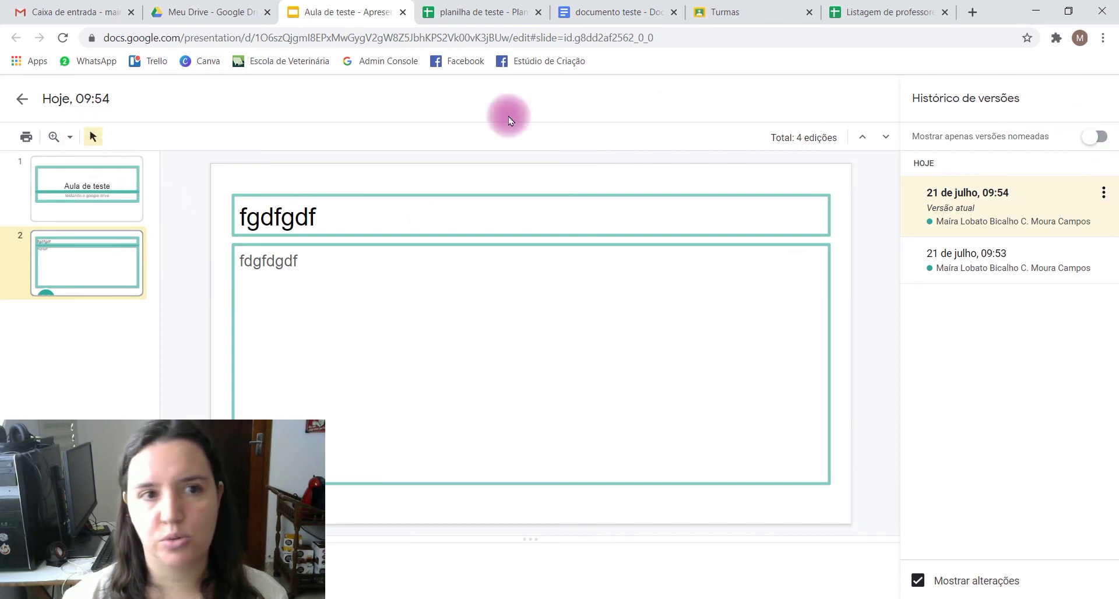
left_click(18, 100)
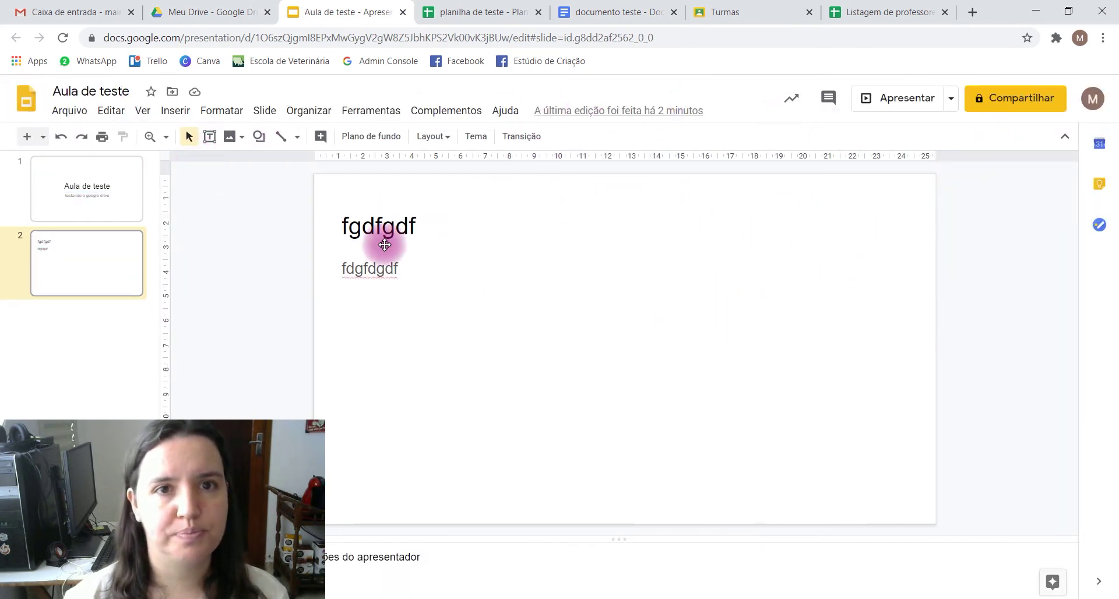
- In Google Drive, look through the Classroom folder, its "Planificação em saúde pública" subfolder and the files shared with this account
left_click(209, 5)
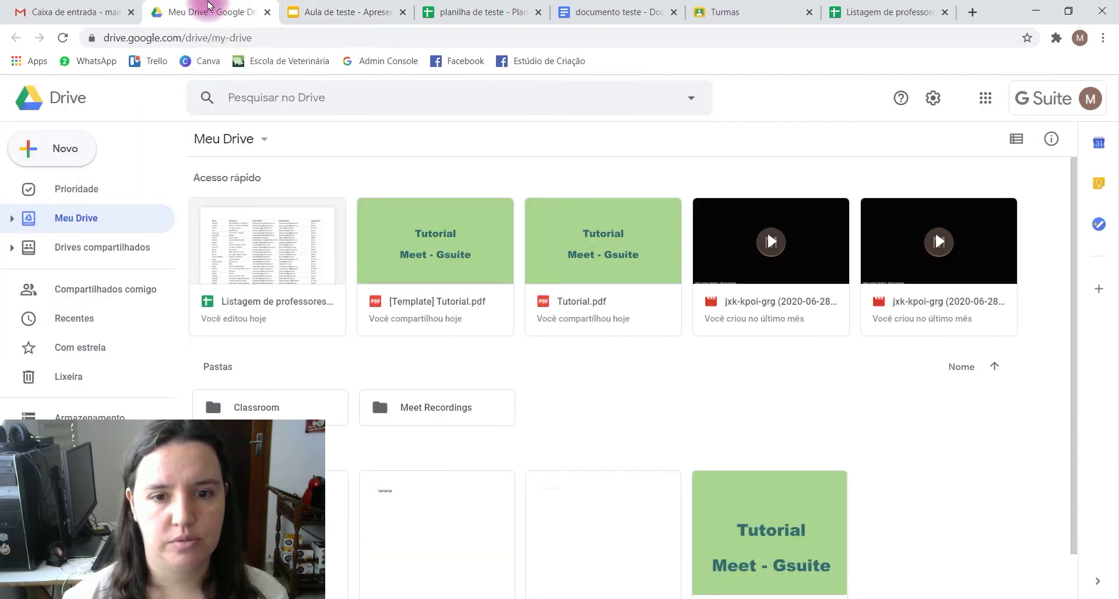
scroll(642, 408, "down", 1)
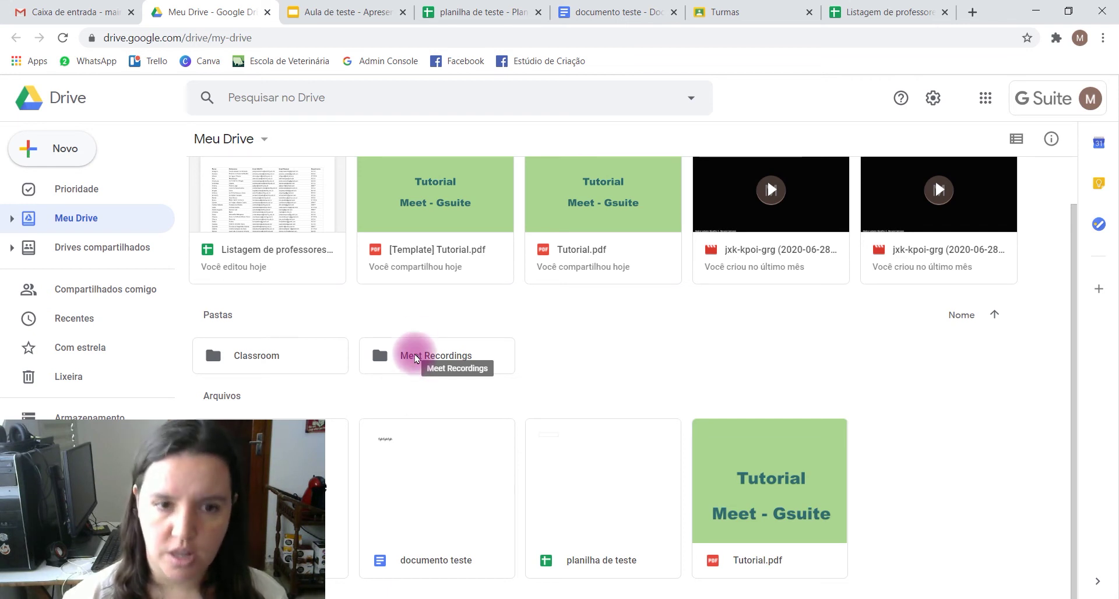
double_click(255, 360)
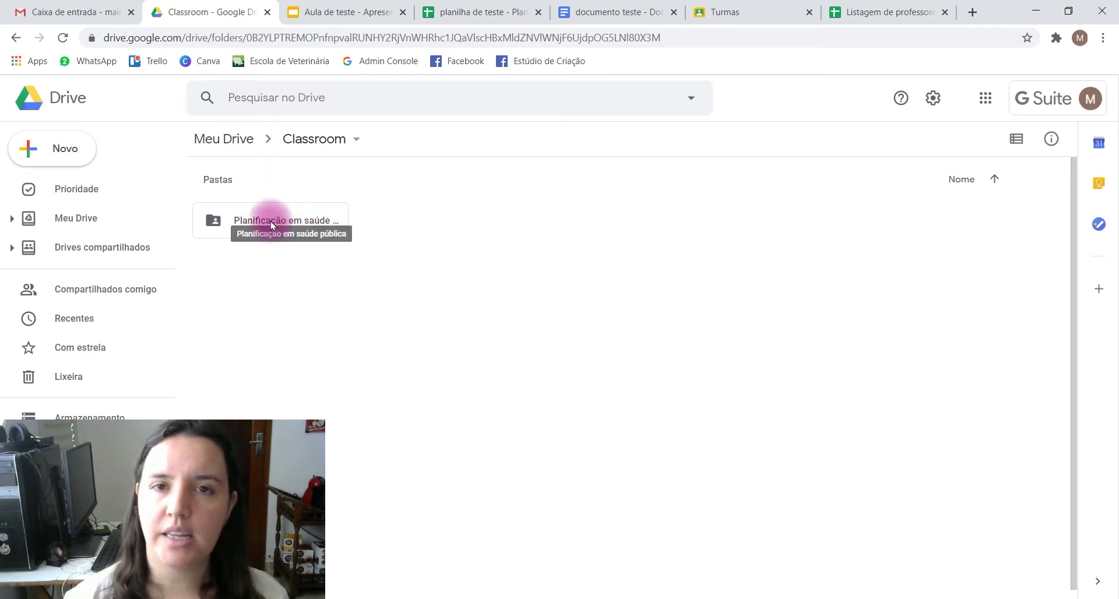
double_click(273, 224)
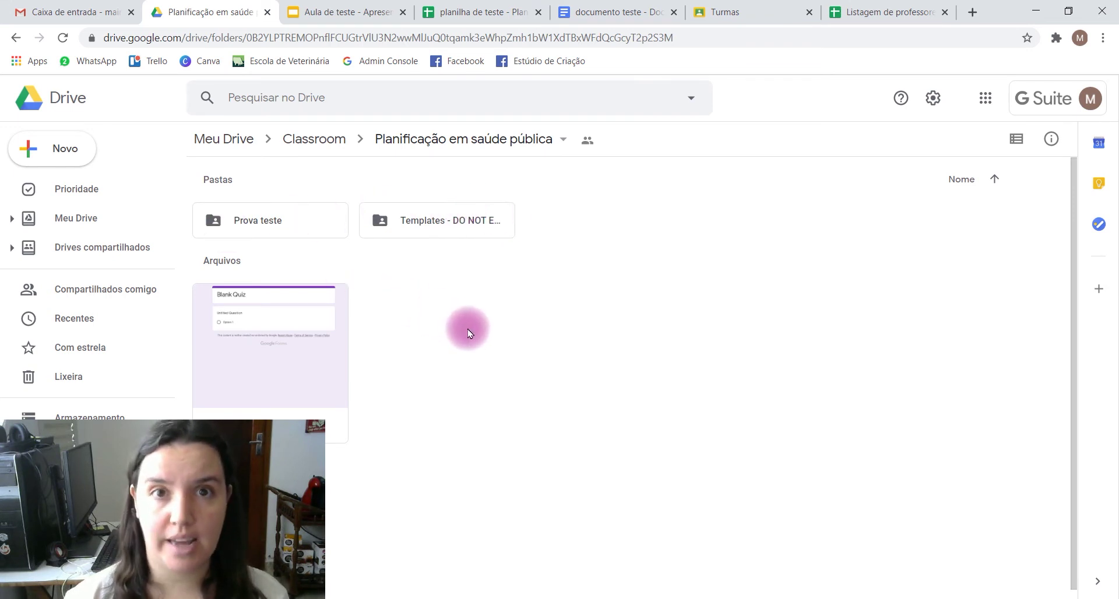
left_click(229, 139)
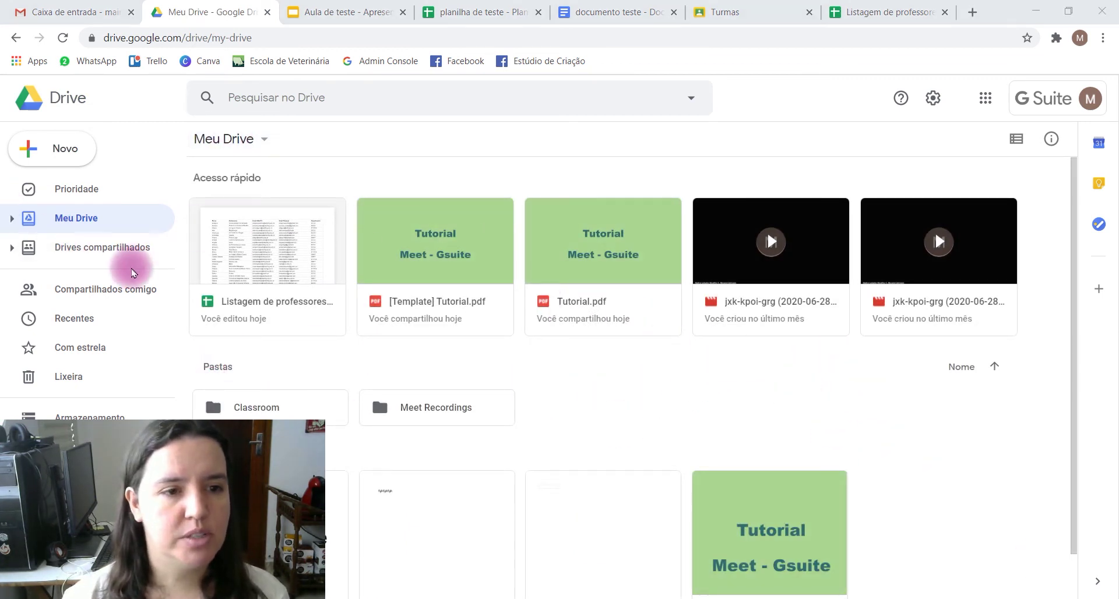
left_click(103, 293)
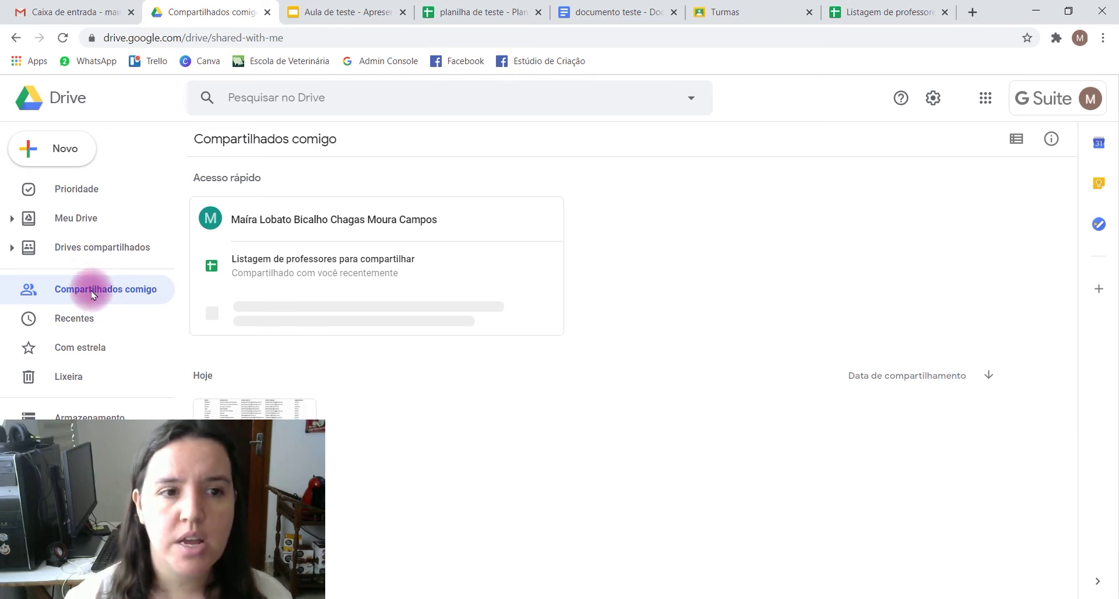
- Create a shared drive named "Professores do DCCV" and open its participant management
left_click(91, 245)
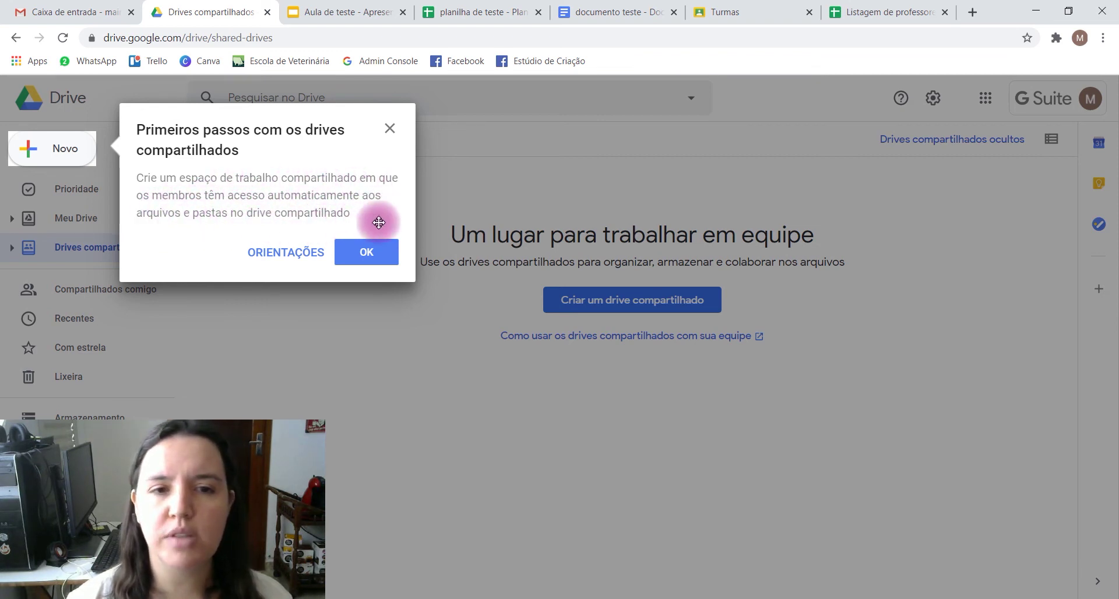
left_click(377, 253)
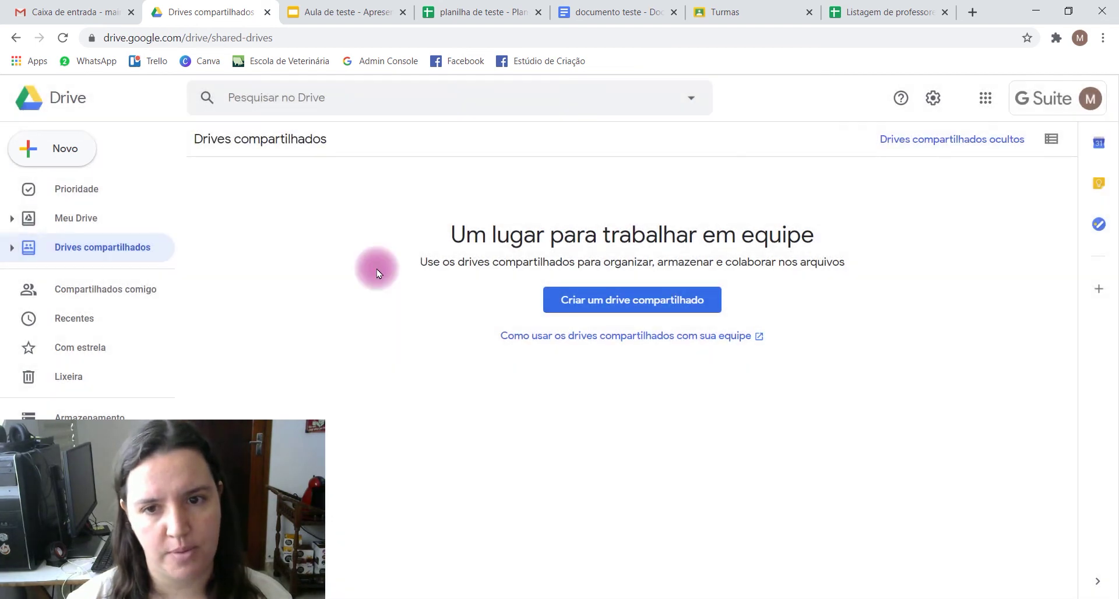
left_click(622, 307)
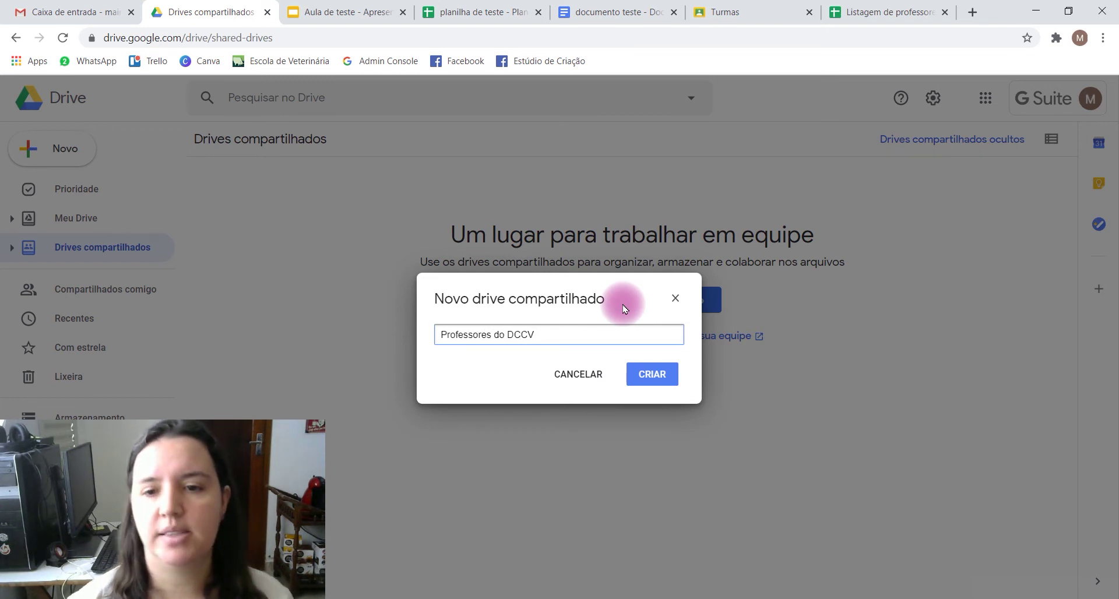
left_click(664, 373)
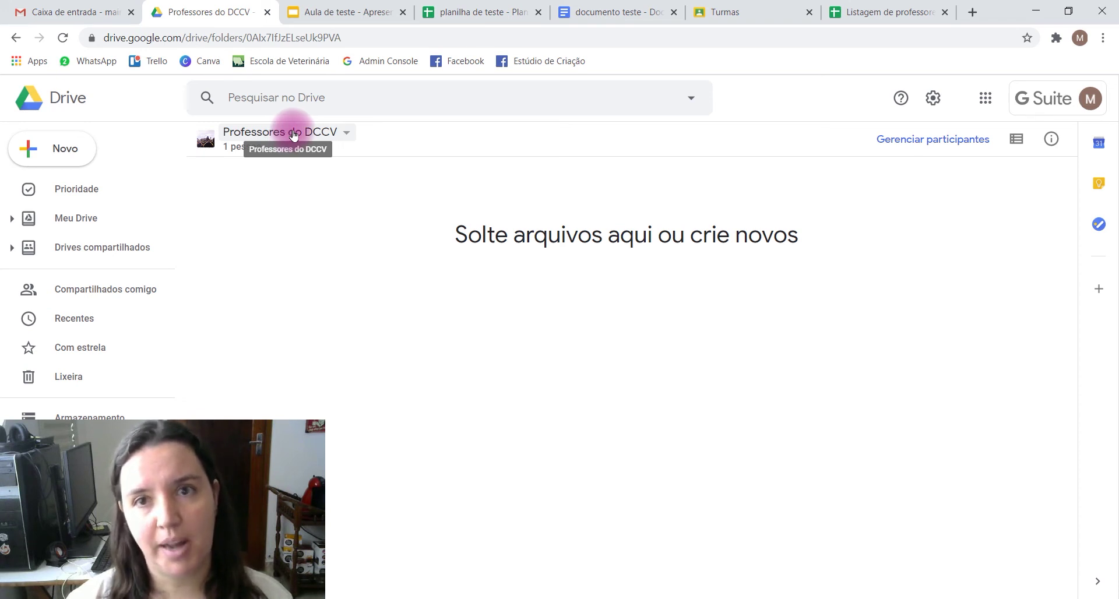
left_click(903, 145)
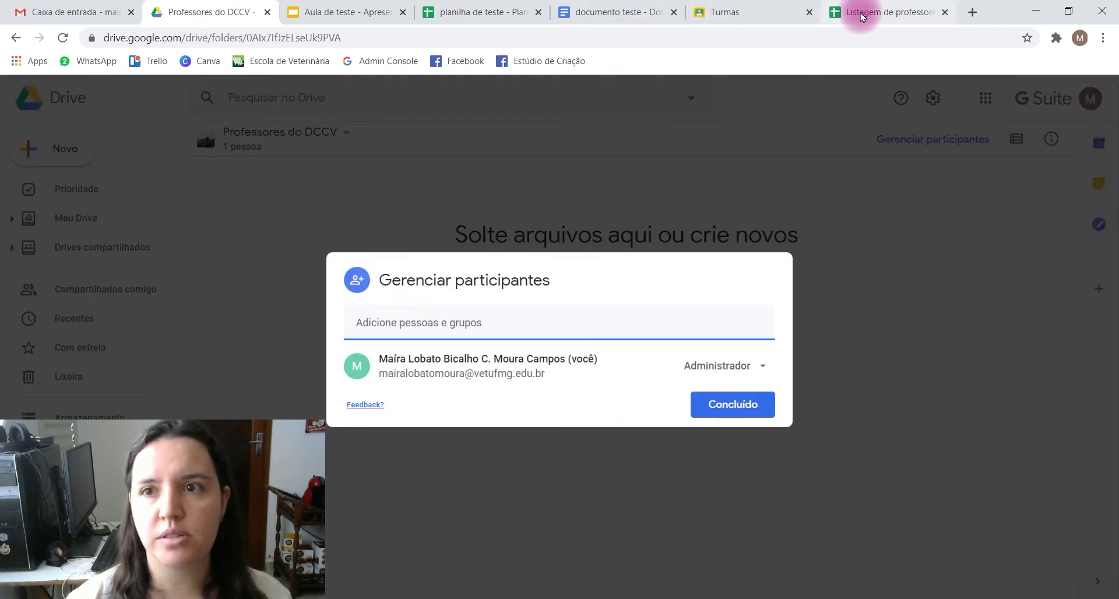
- In the "Listagem de professores para compartilhar" spreadsheet, filter the Departmento column to DCCV only and select the first listed G Suite e-mail
left_click(850, 12)
left_click(738, 194)
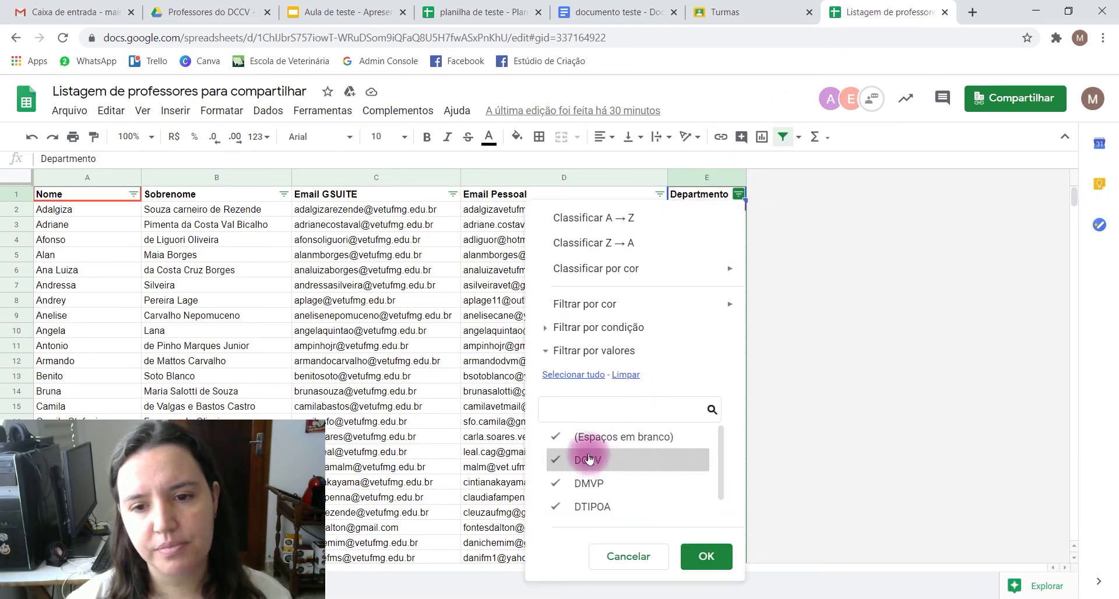
left_click(559, 438)
left_click(557, 460)
left_click(556, 483)
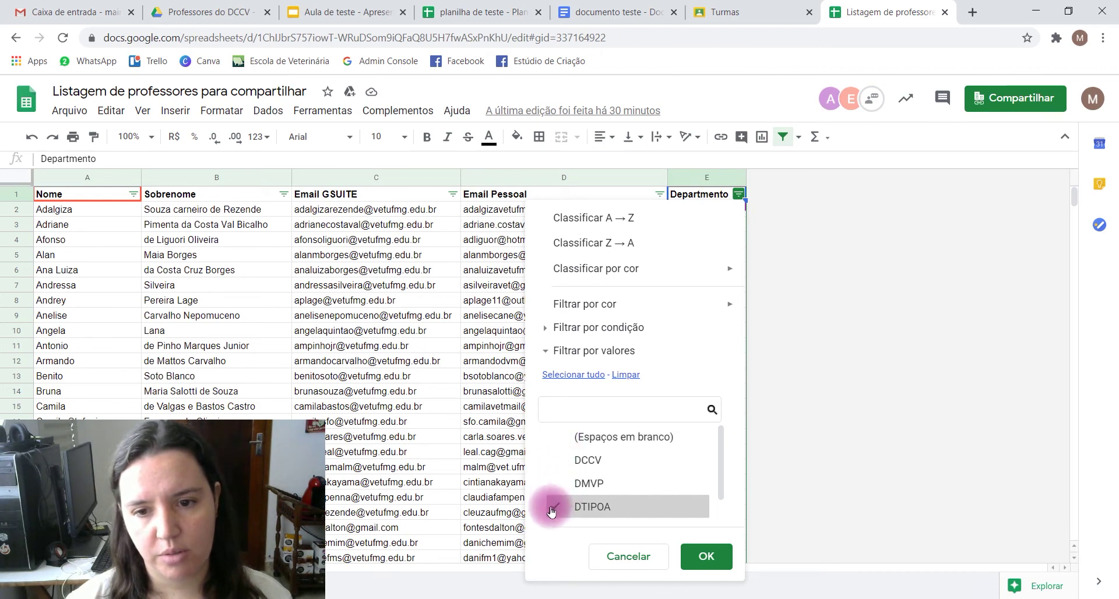
left_click(556, 507)
scroll(583, 496, "down", 1)
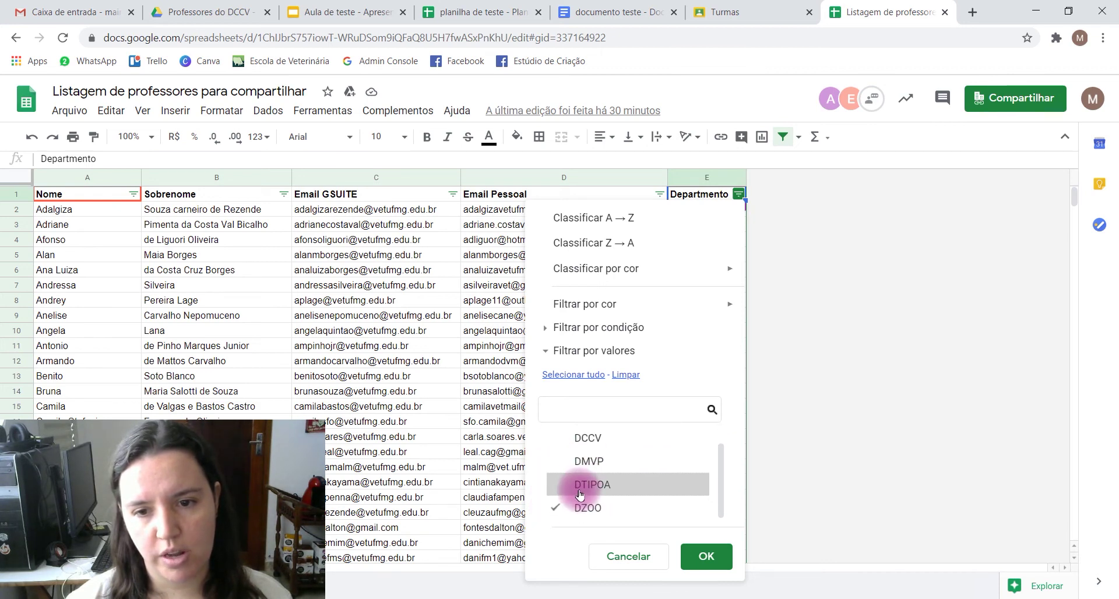
left_click(556, 437)
left_click(706, 556)
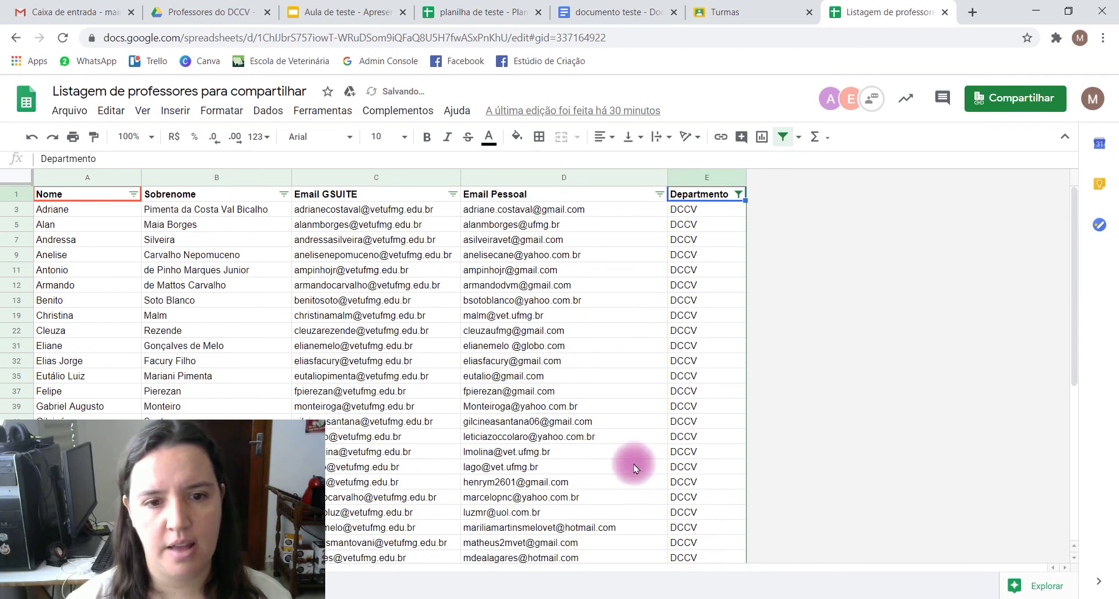
left_click(347, 210)
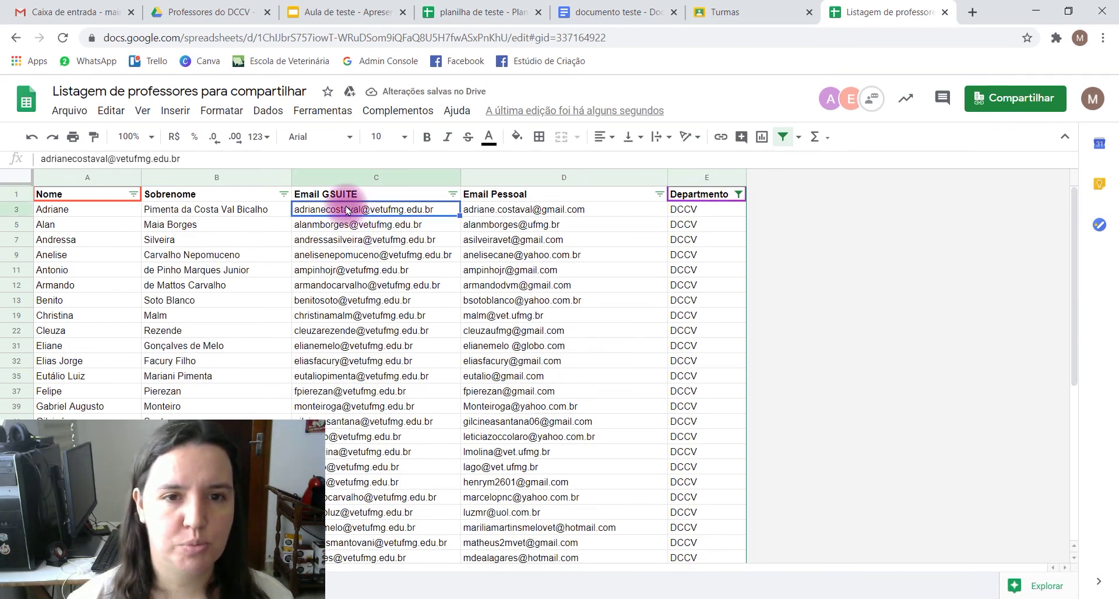
scroll(378, 309, "down", 7)
scroll(373, 314, "up", 8)
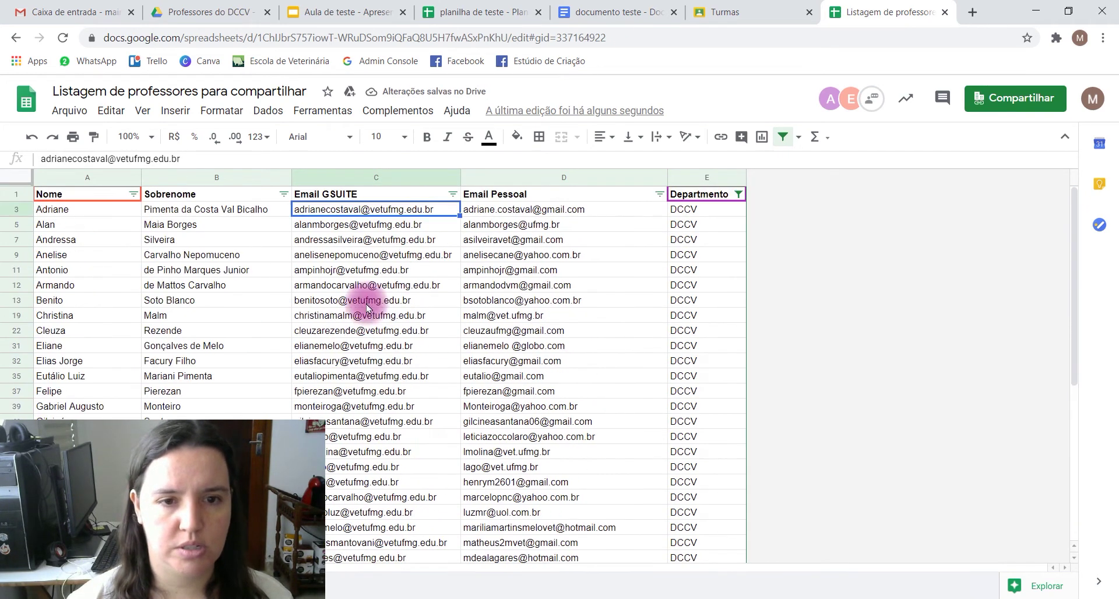
key("shift+Down")
key("shift+Down")
key("shift+Down")
key("shift+Down")
key("shift+Down")
key("shift+Up")
key("shift+Up")
key("shift+Up")
key("shift+Up")
key("shift+Up")
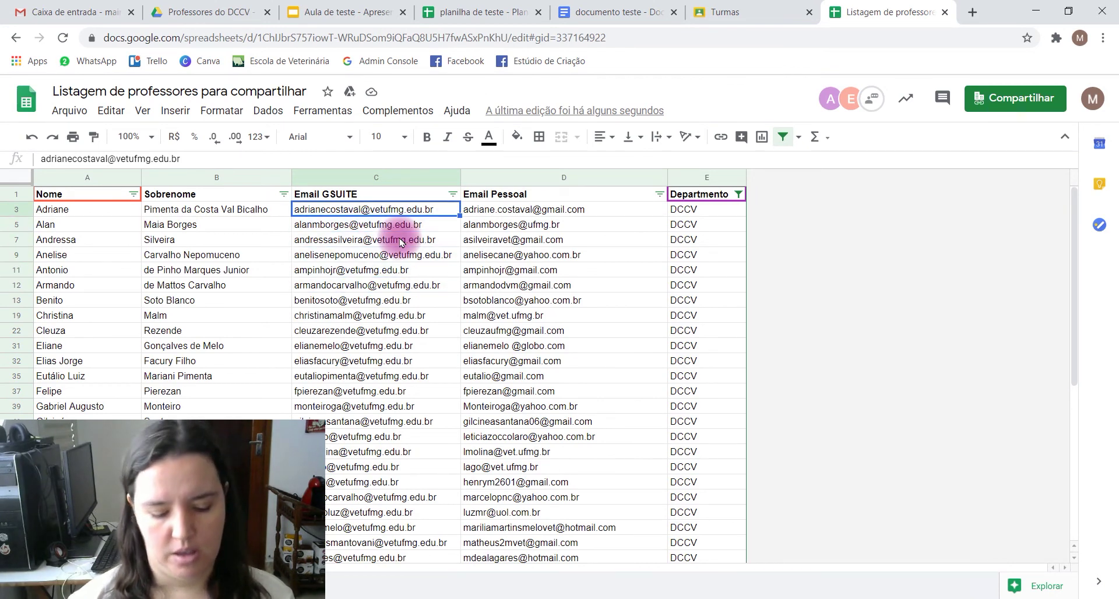
- Copy the third listed G Suite e-mail and add that teacher to the "Professores do DCCV" shared drive as Administrador de conteúdo
key("Down")
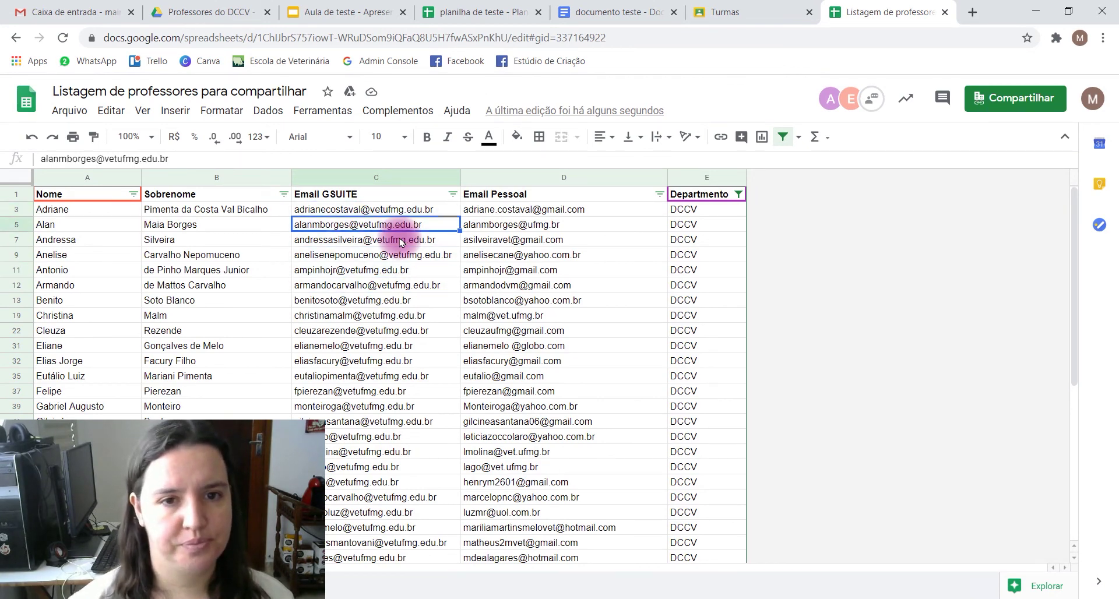
key("Down")
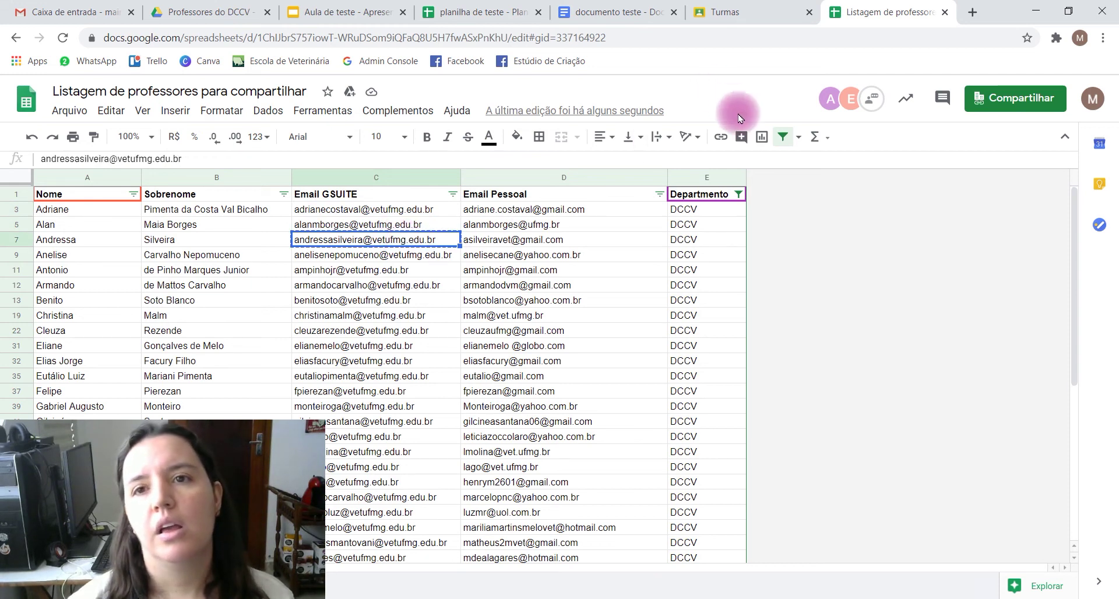
left_click(215, 11)
left_click(463, 324)
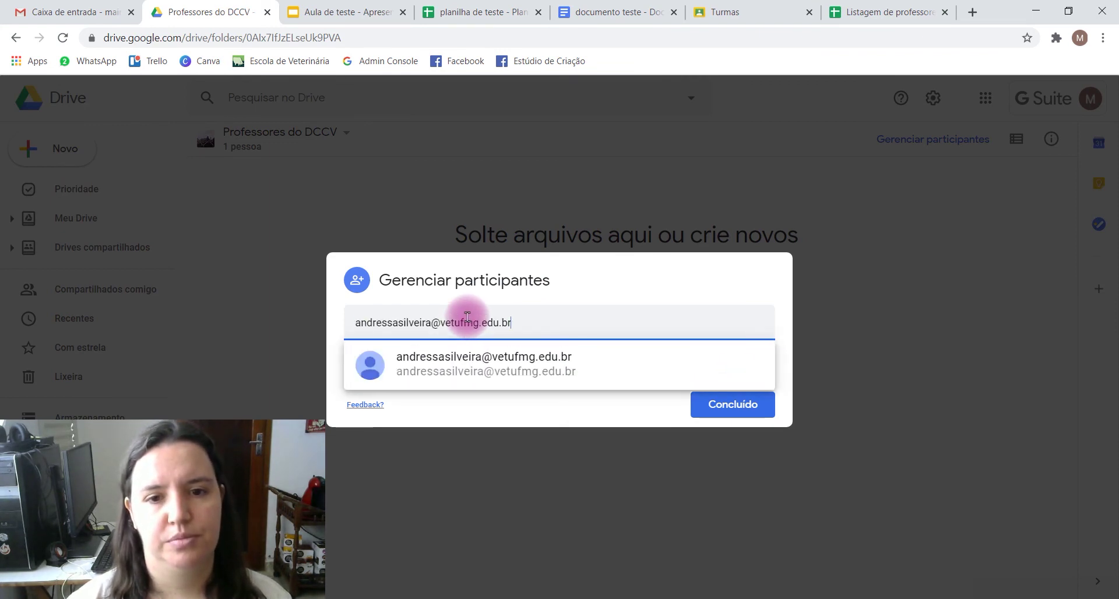
left_click(474, 368)
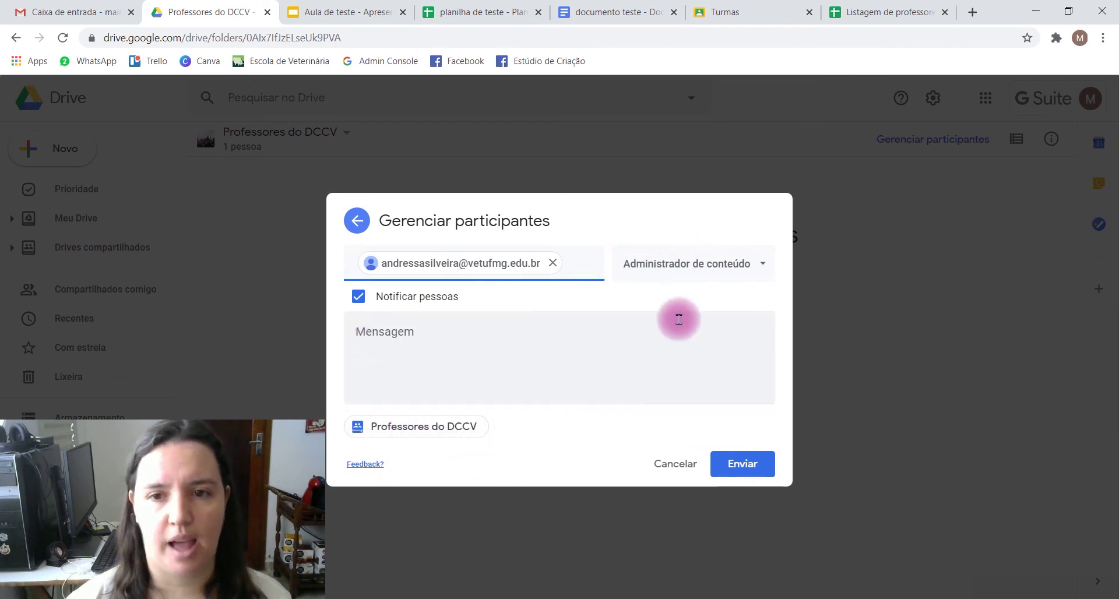
left_click(702, 267)
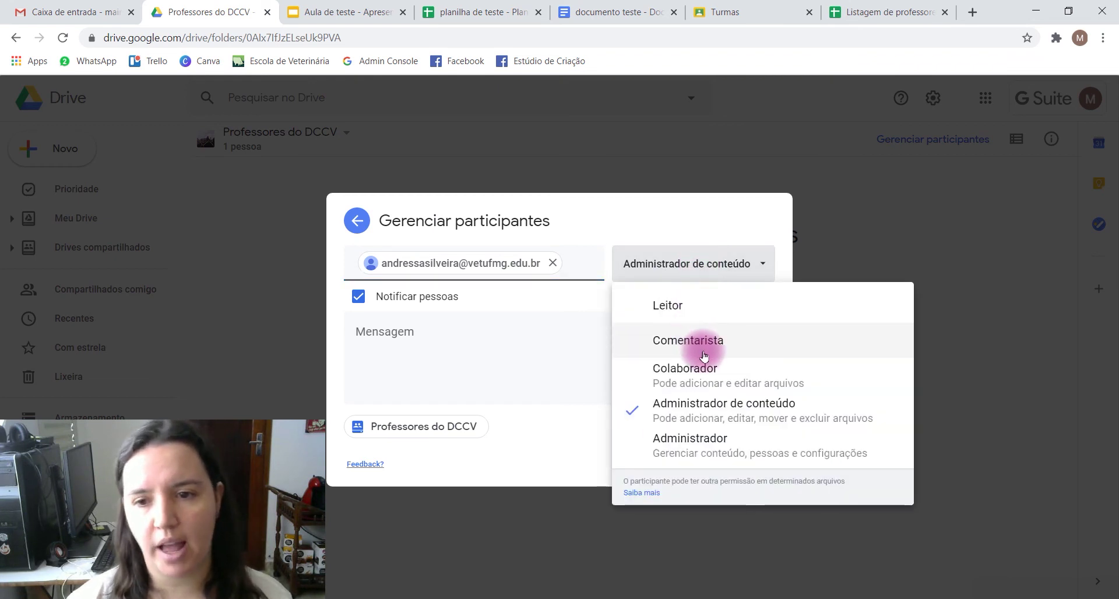
left_click(689, 406)
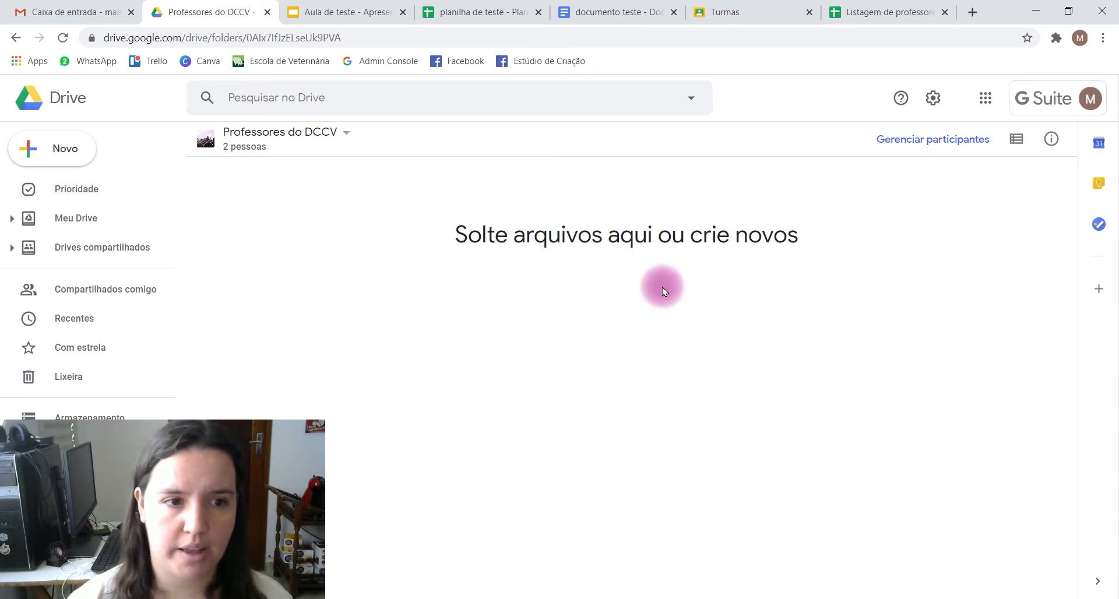
- Upload the Tutorial PDF from the Área de Trabalho folder to the "Professores do DCCV" shared drive
left_click(55, 146)
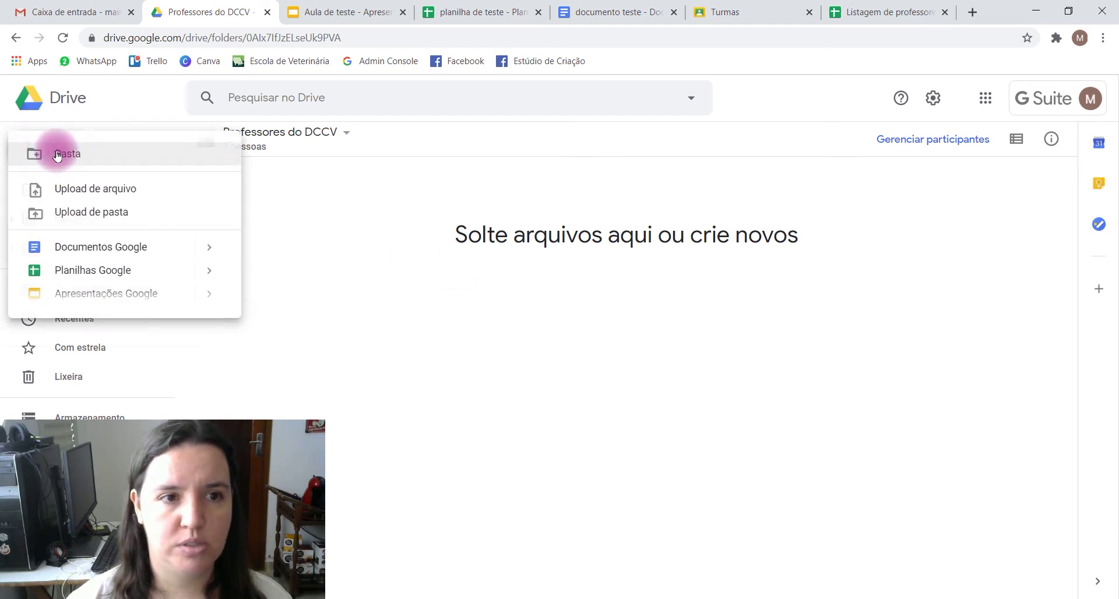
left_click(102, 194)
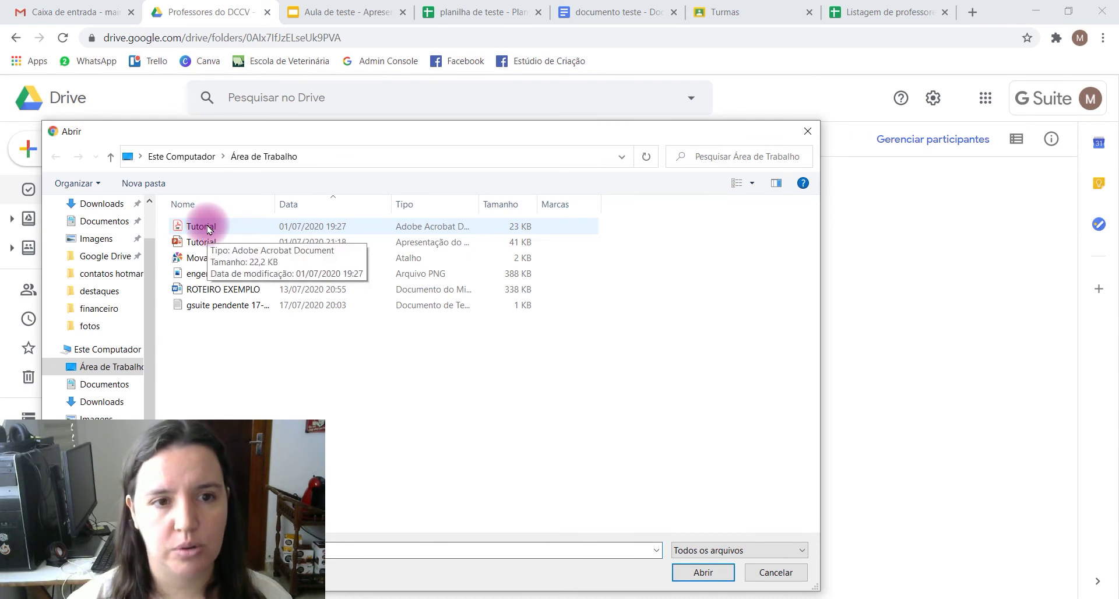
double_click(209, 227)
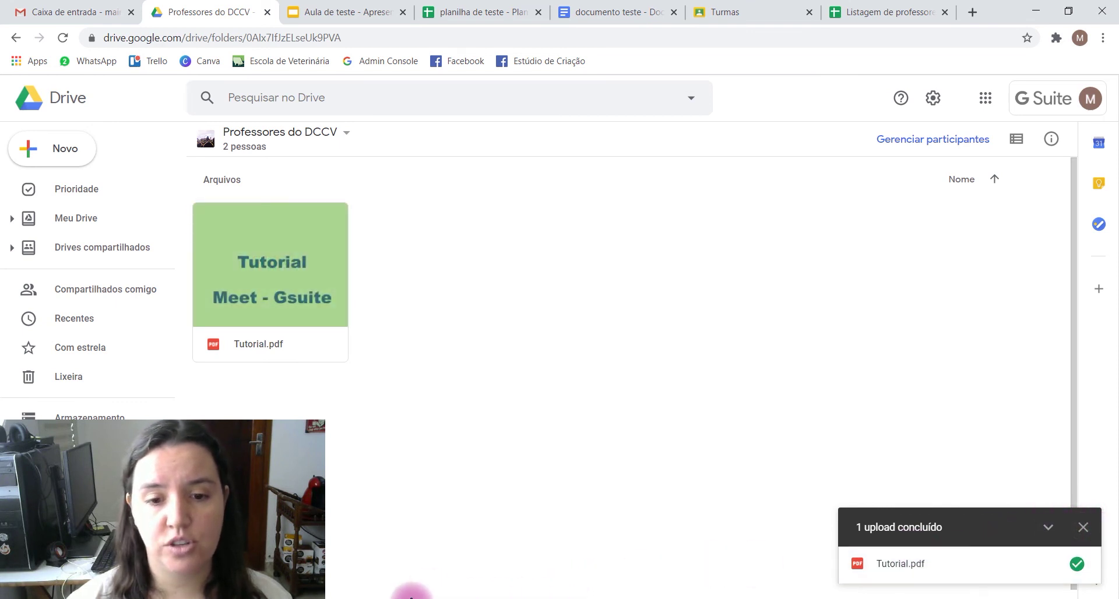
- Upload the Tutorial PDF again from the desktop folder in File Explorer into the shared drive, and dismiss the upload notices
left_click(410, 595)
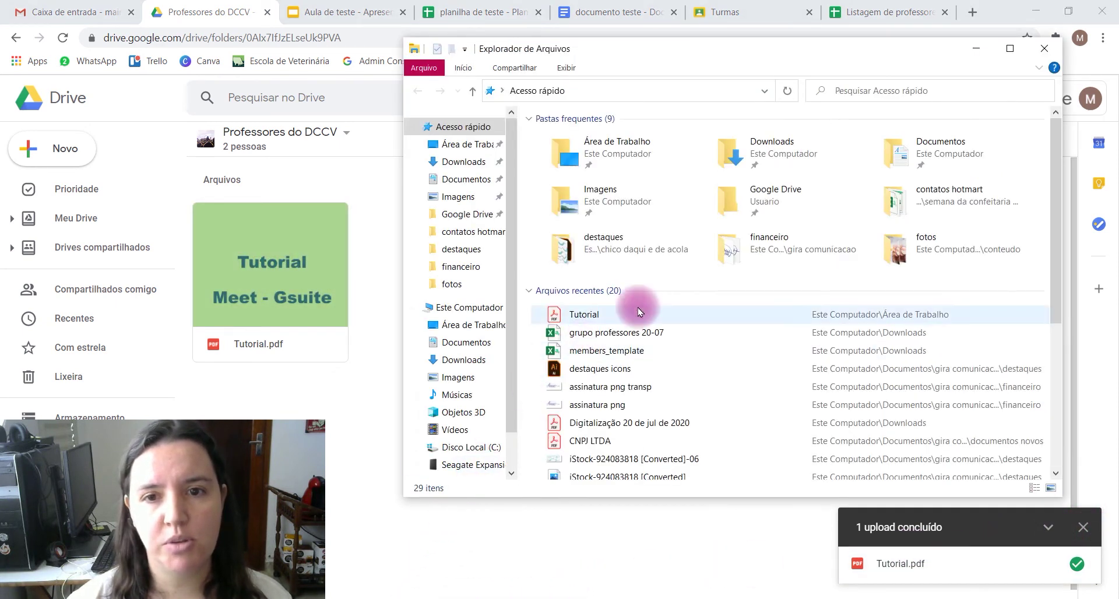
left_click(460, 328)
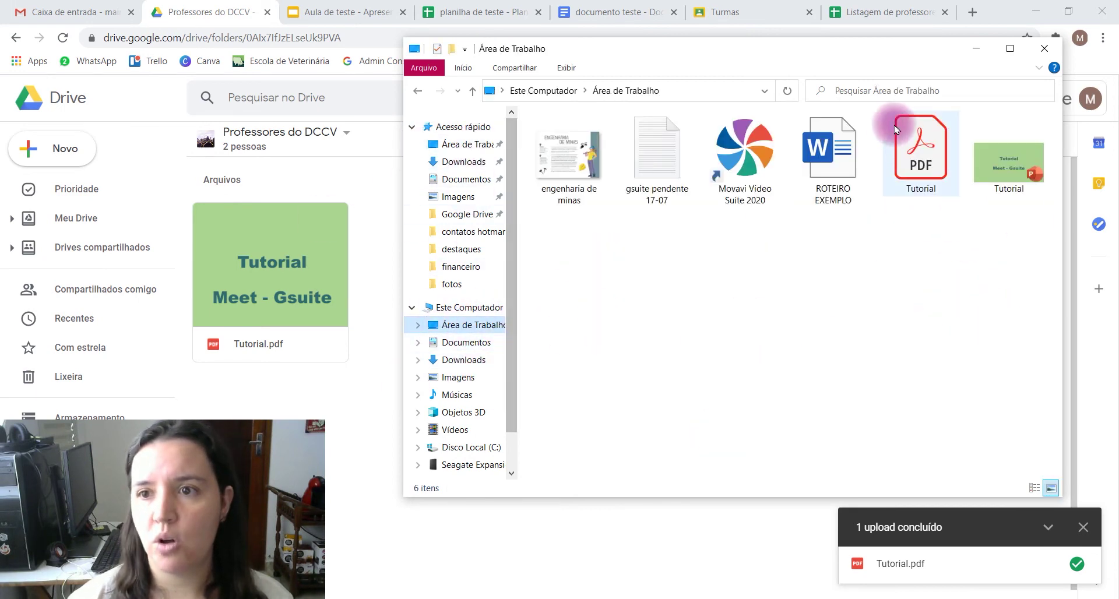
left_click_drag(921, 152, 345, 455)
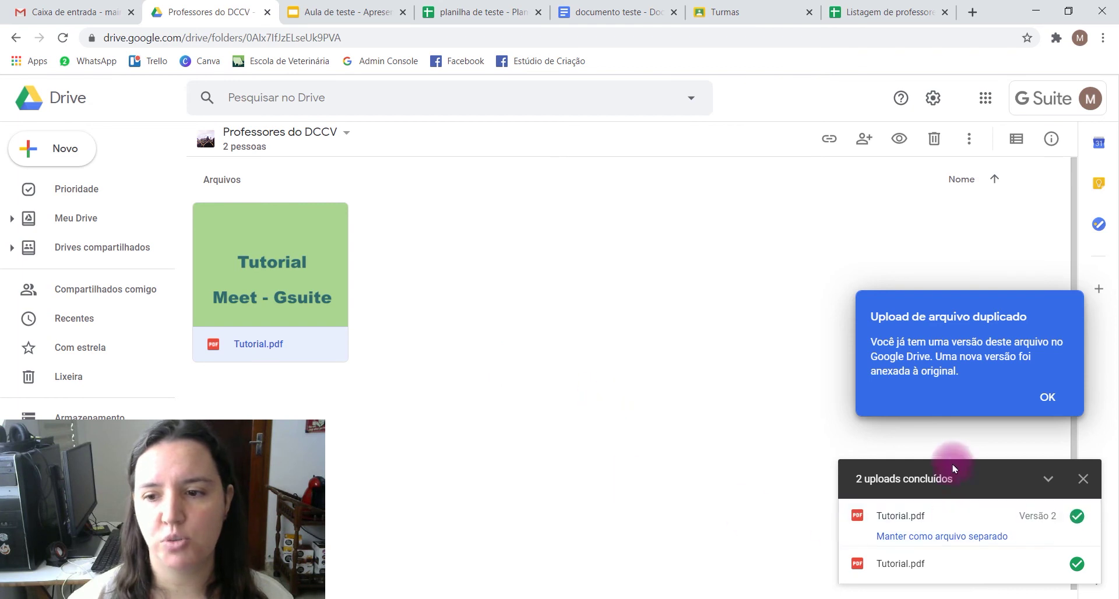
left_click(1048, 394)
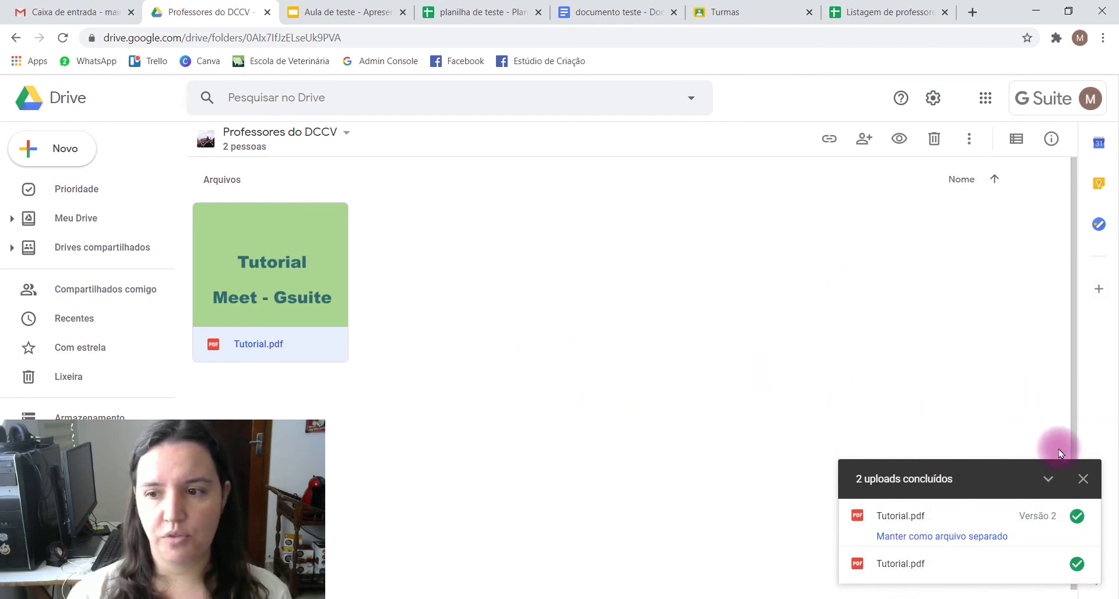
left_click(1083, 480)
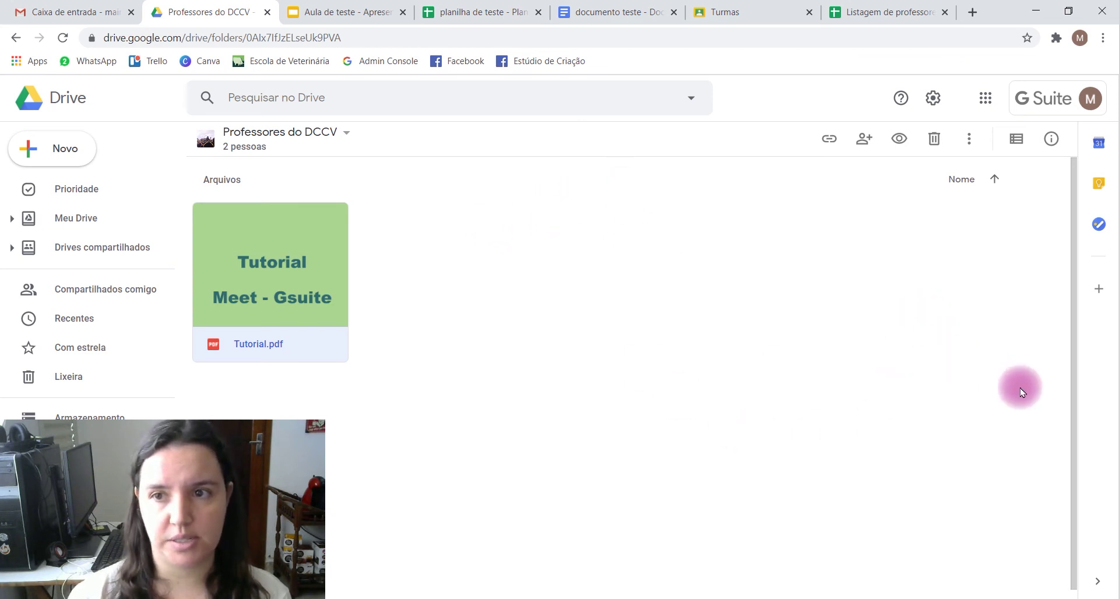
left_click(1078, 588)
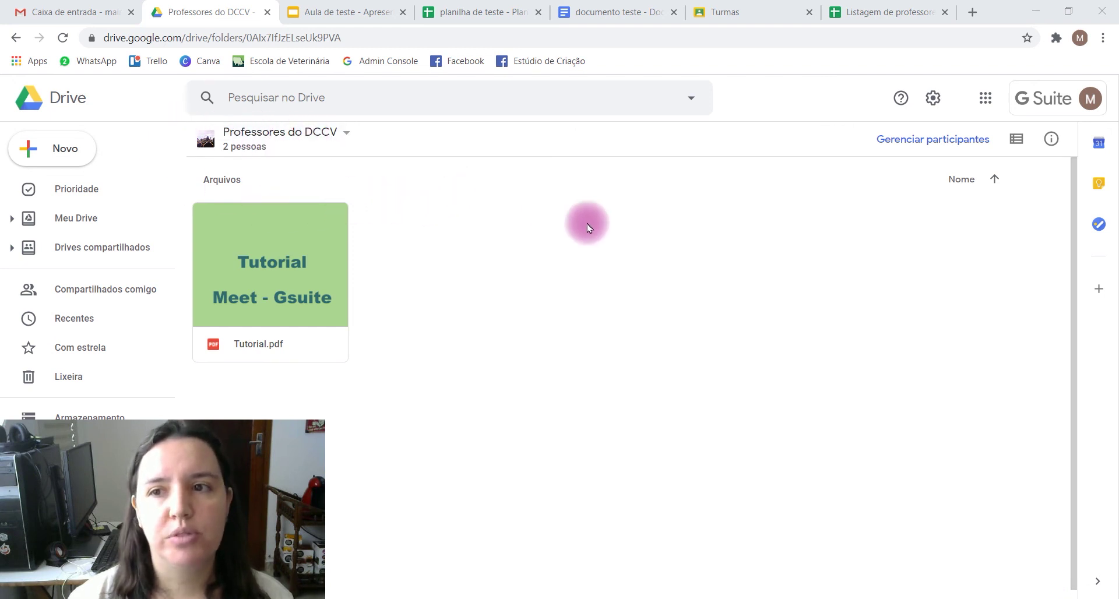
- Review the management options available for the "Professores do DCCV" shared drive
left_click(300, 138)
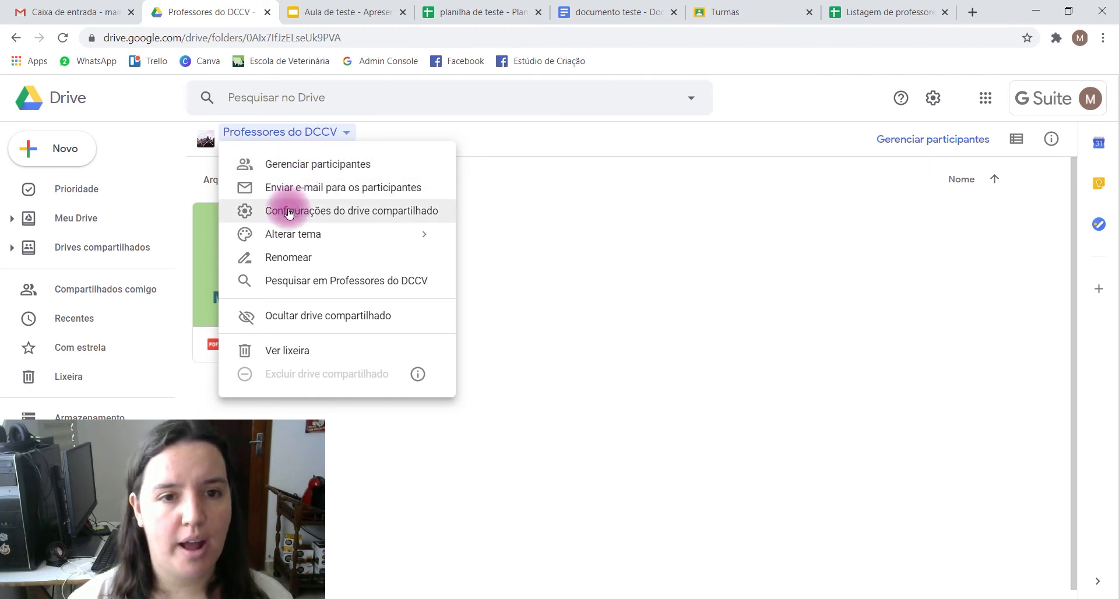
mouse_move(280, 233)
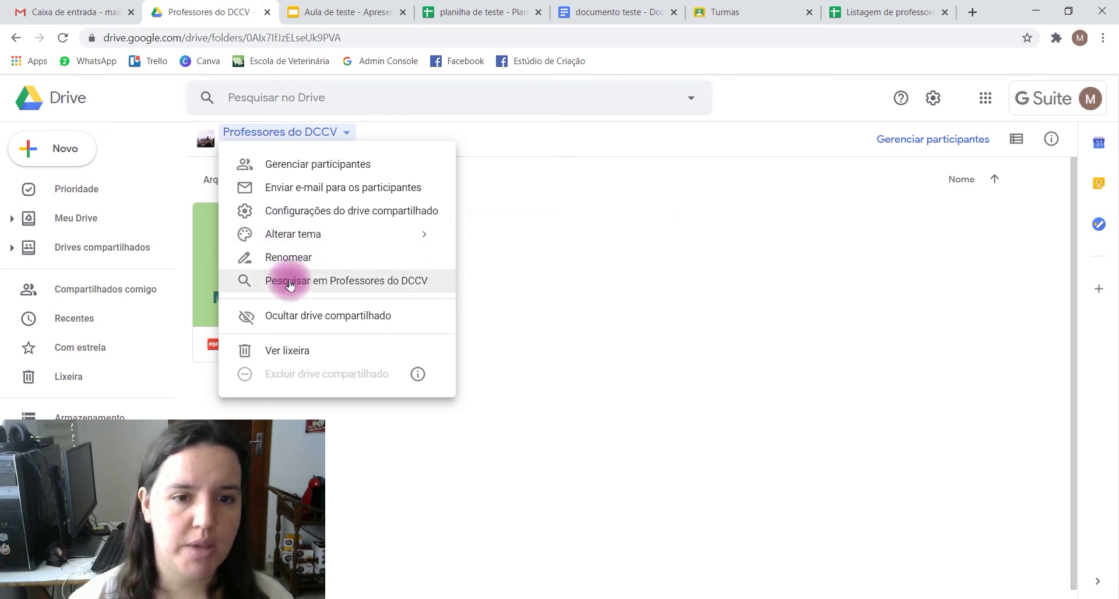
left_click(588, 296)
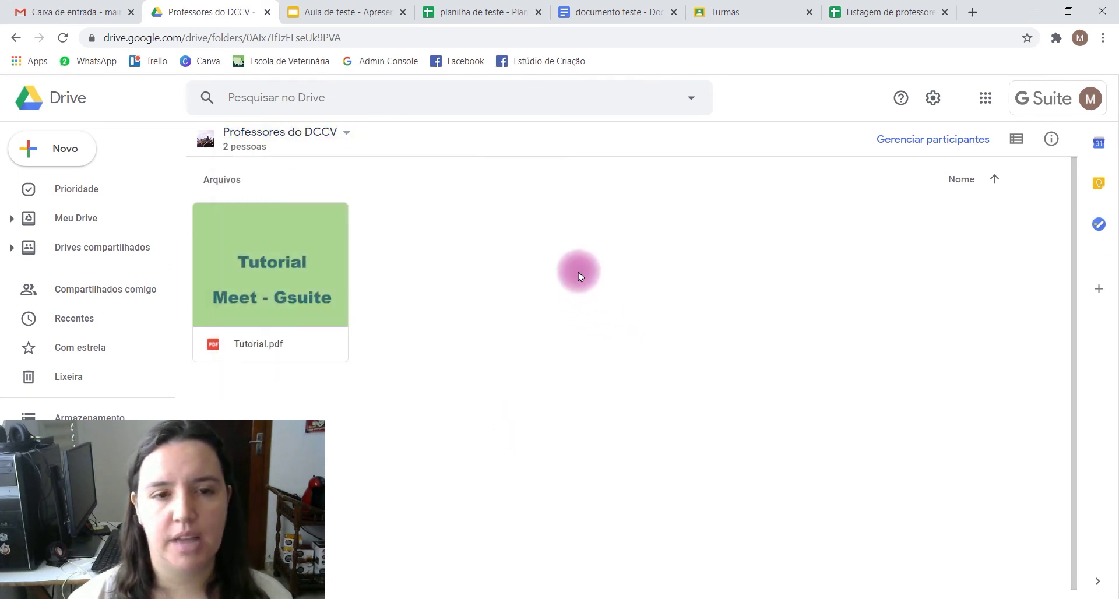
- Review the actions available for Tutorial.pdf in the shared drive, leaving the file deselected
left_click(293, 269)
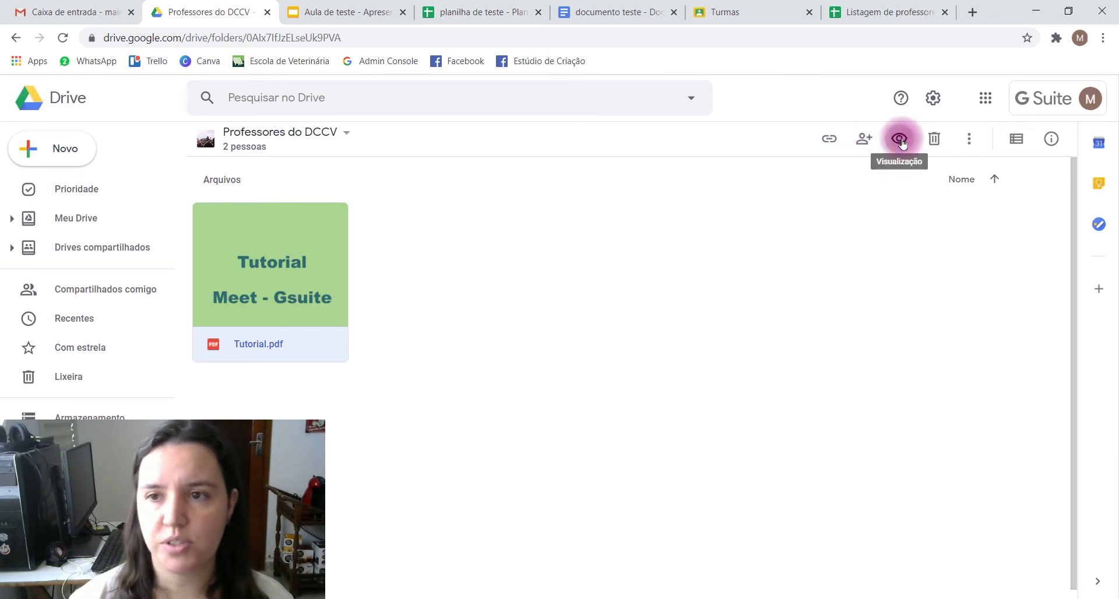
left_click(972, 138)
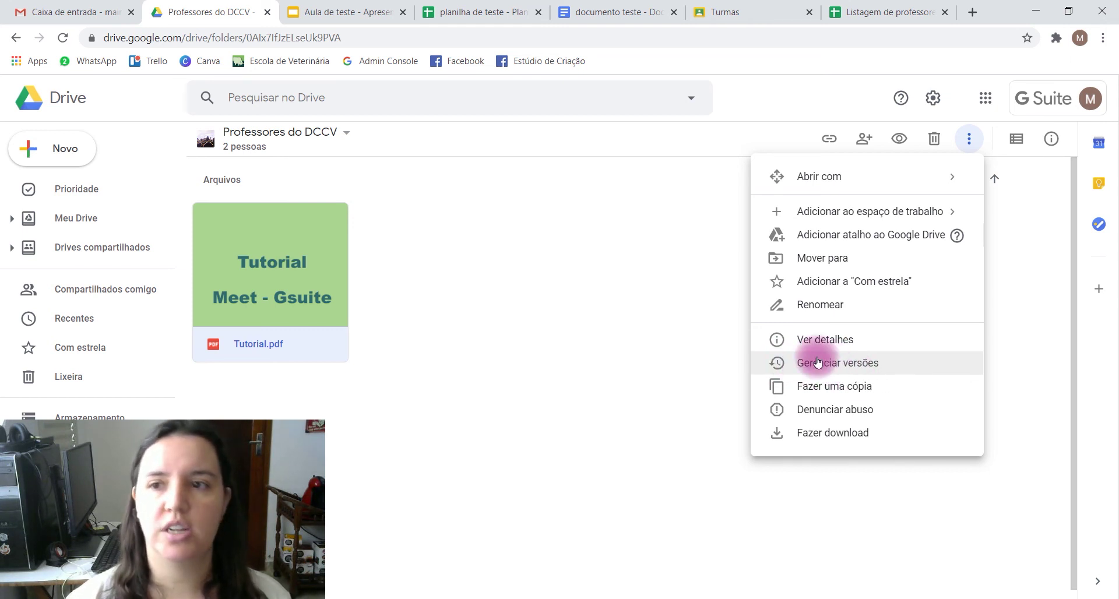
left_click(611, 349)
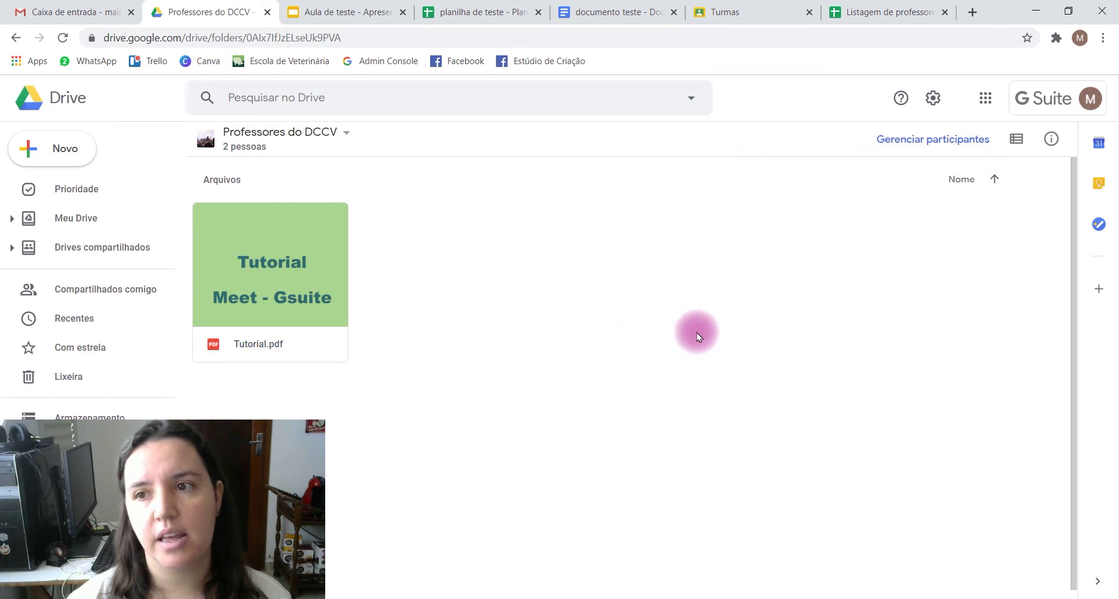
- Examine the details and full activity log of the "Professores do DCCV" shared drive, and close that information
left_click(1050, 140)
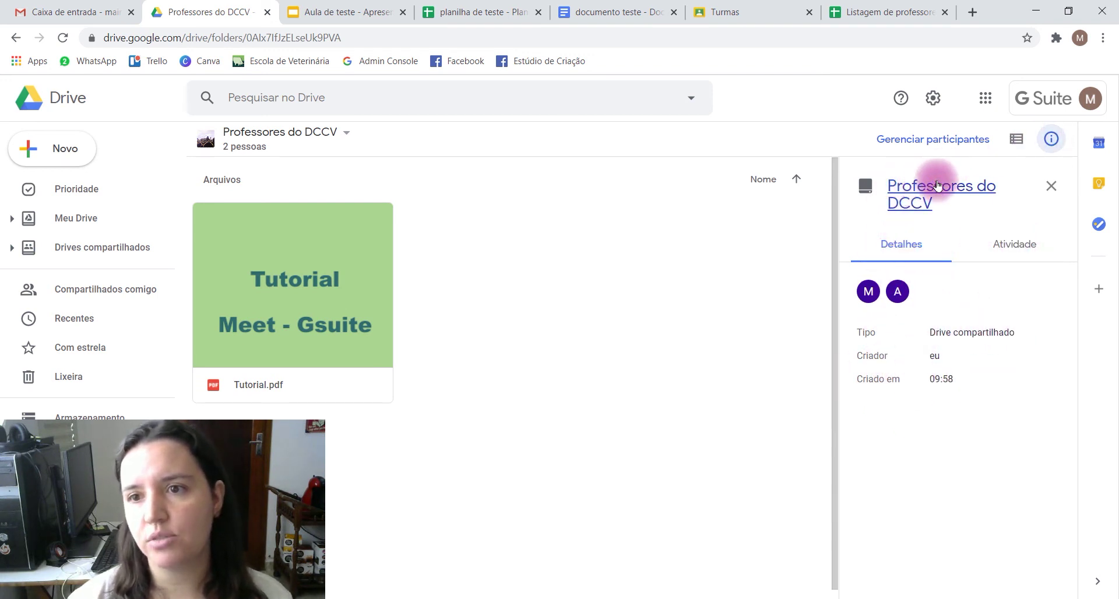
left_click(997, 243)
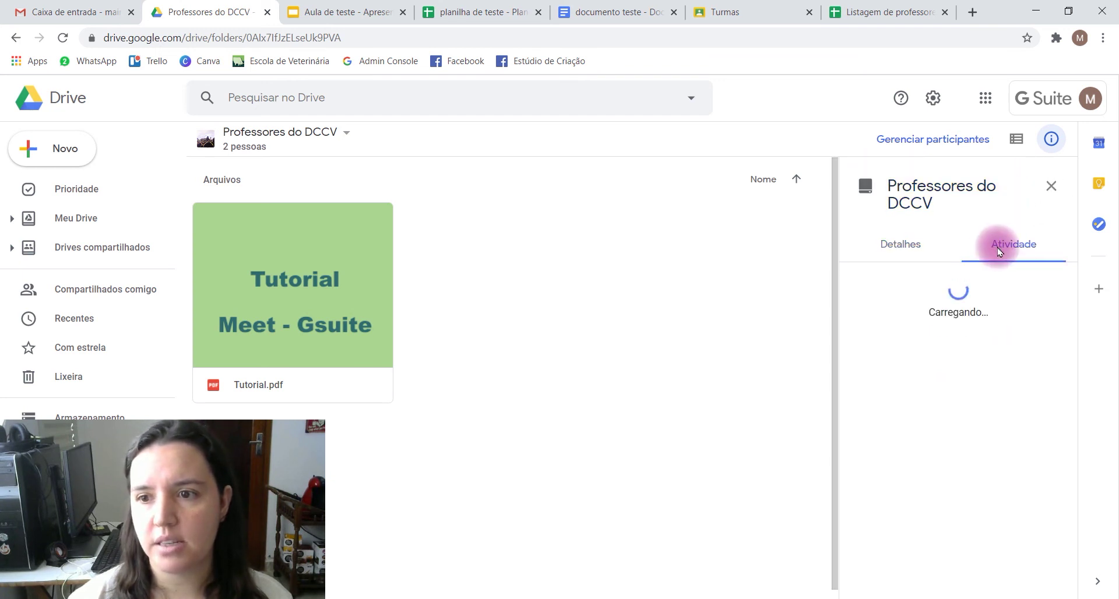
scroll(933, 327, "down", 3)
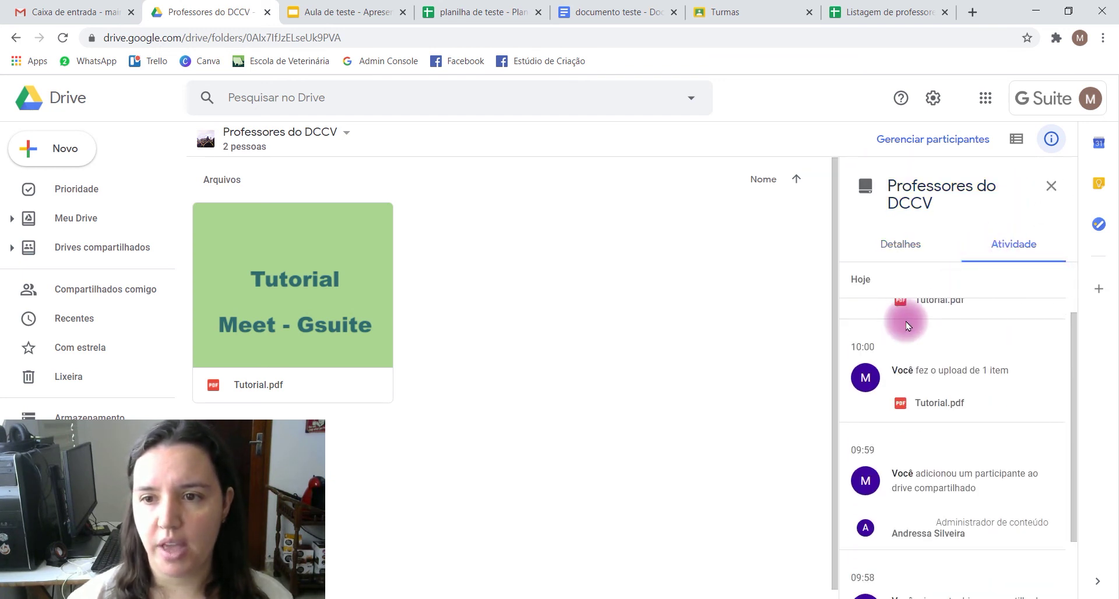
scroll(906, 539, "up", 3)
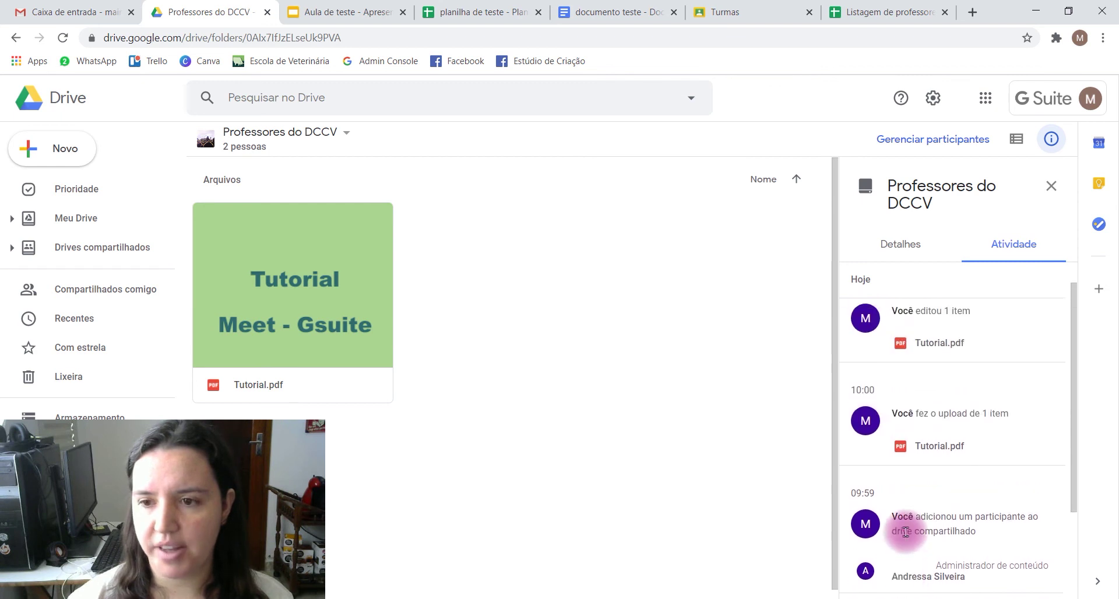
scroll(917, 501, "down", 3)
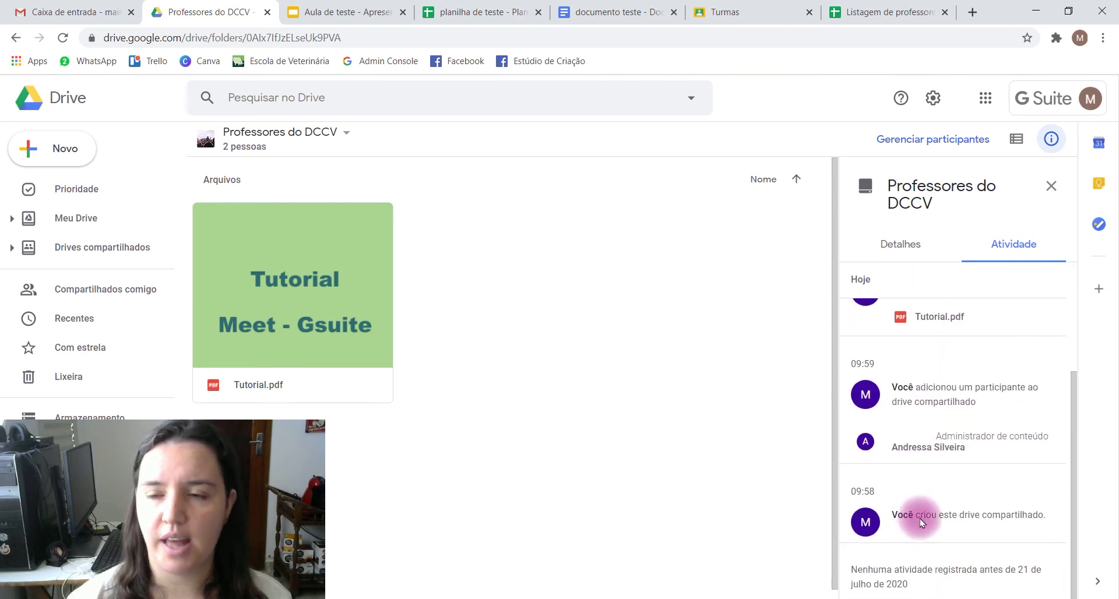
scroll(914, 527, "up", 3)
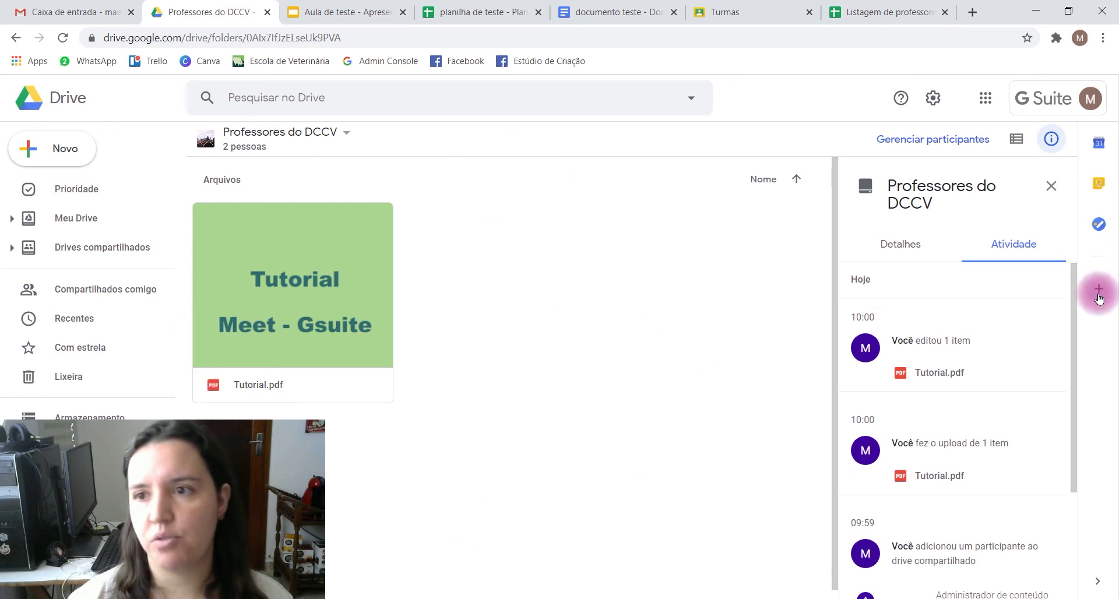
left_click(1051, 186)
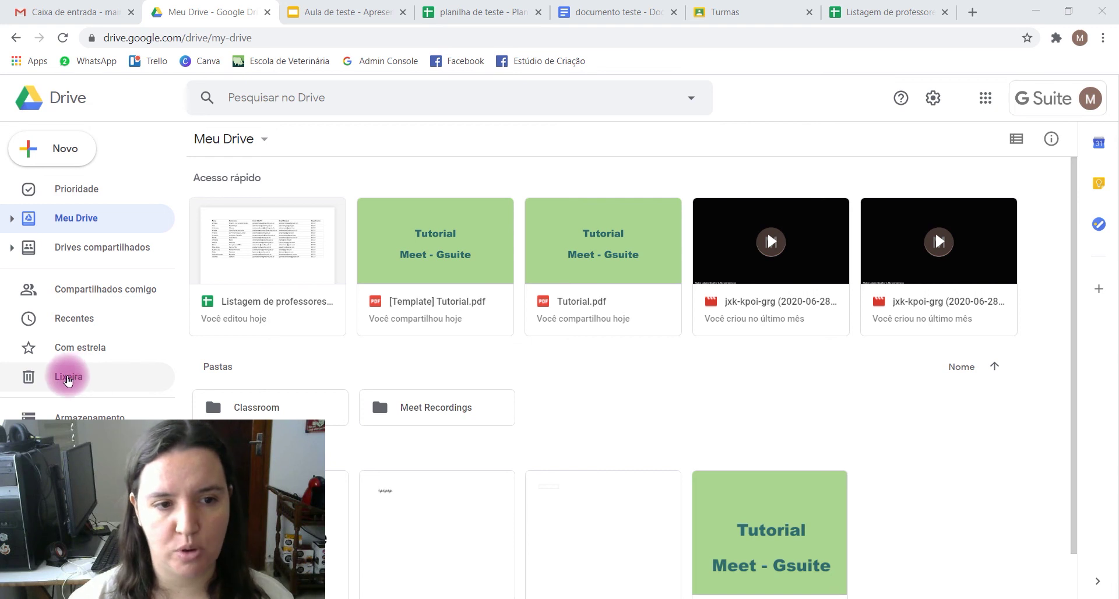
- Star Tutorial.pdf from Meu Drive's quick access, and view the starred and recent file listings
left_click(68, 381)
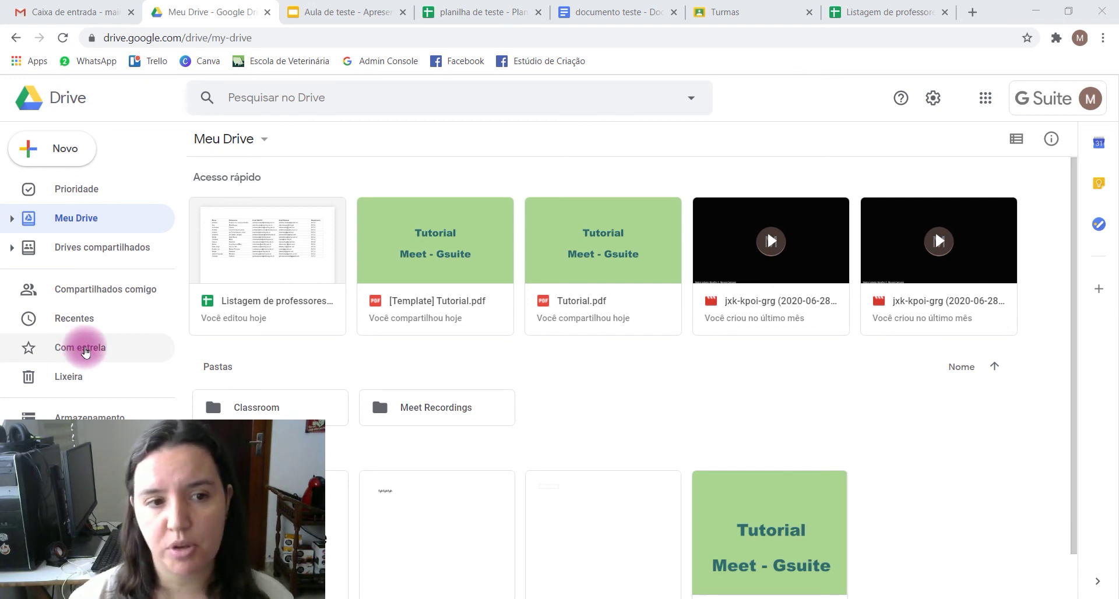
right_click(597, 249)
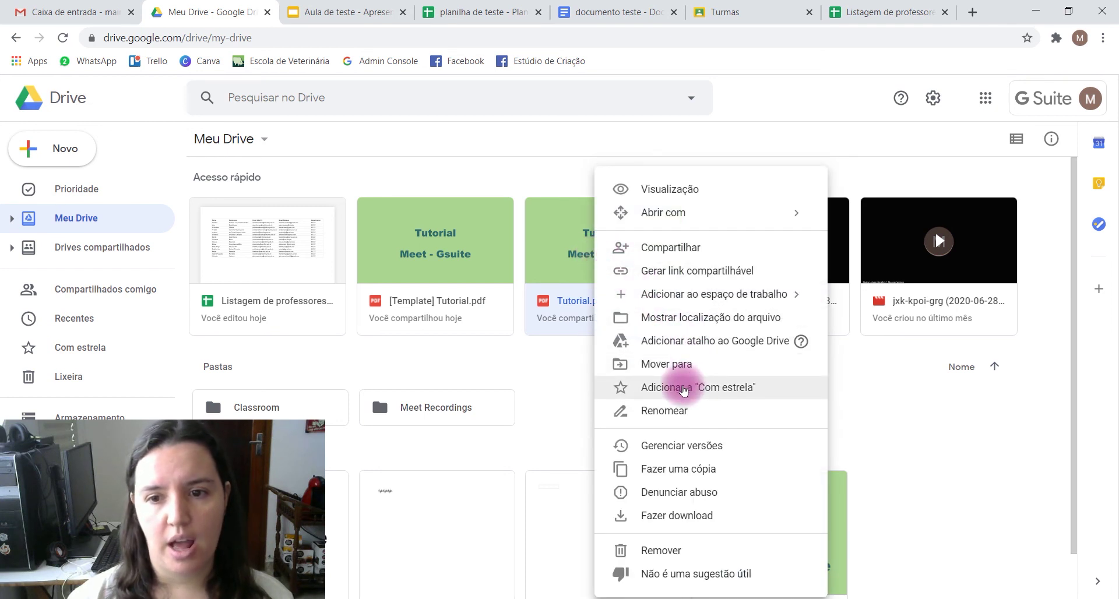
left_click(684, 389)
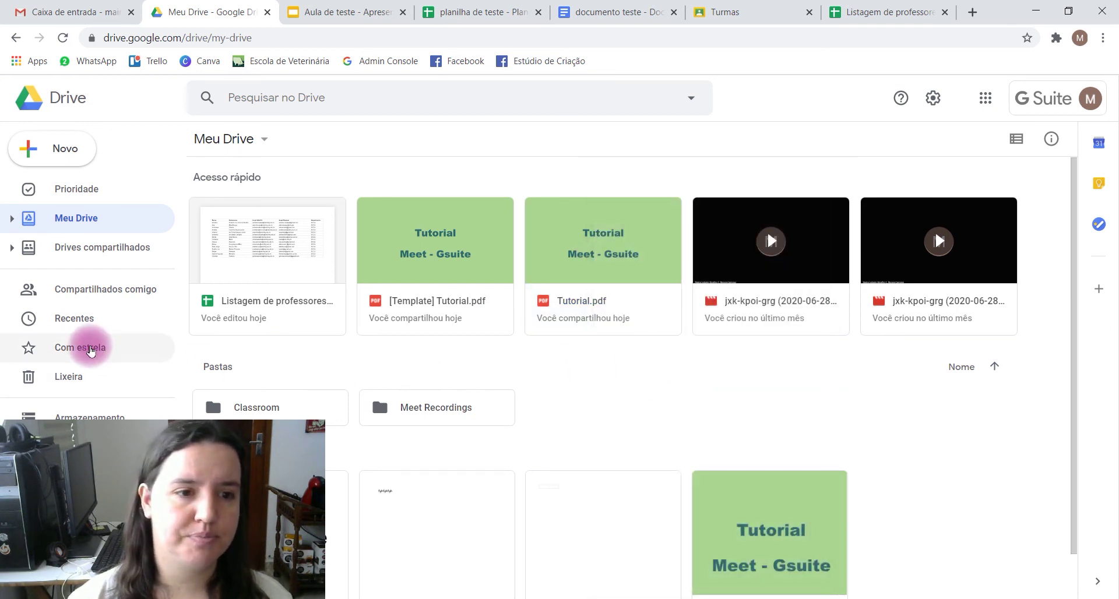
left_click(85, 348)
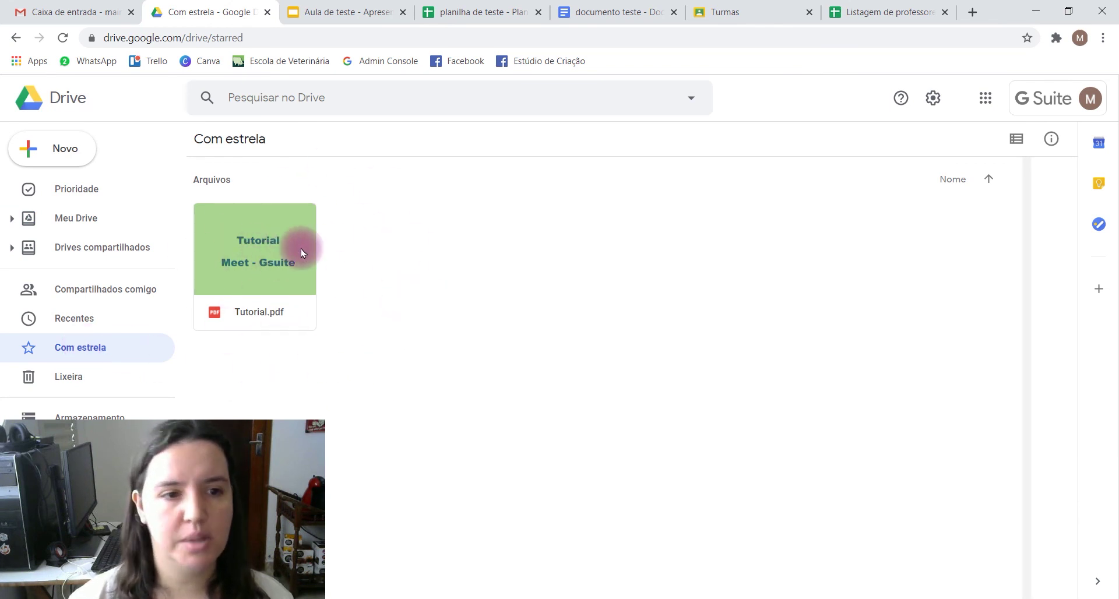
left_click(56, 318)
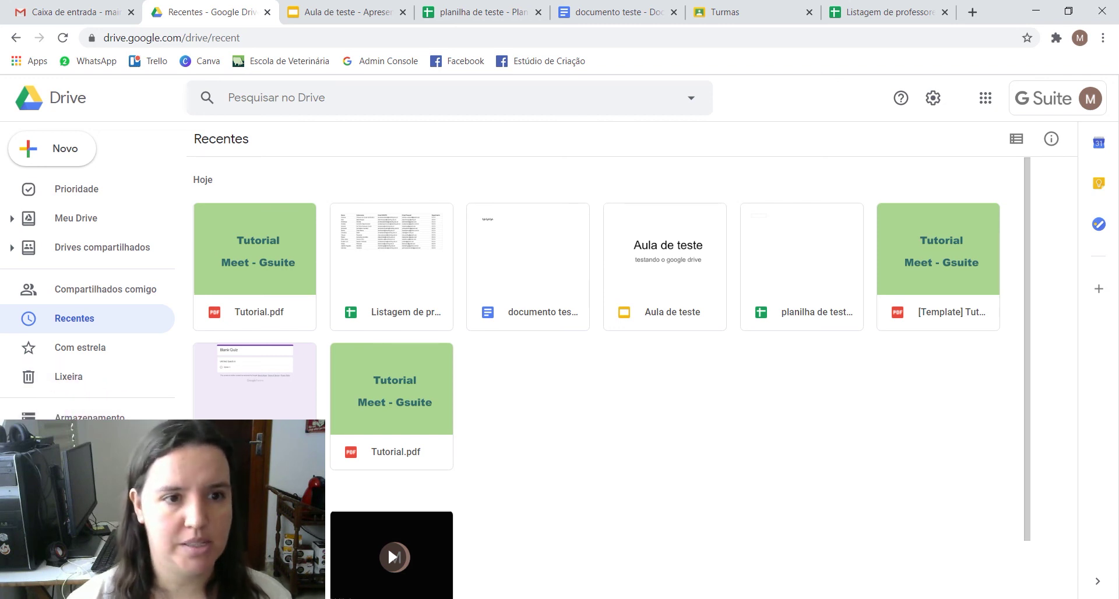
- View the Meu Drive file listing, and return to the blank browser tab
left_click(84, 221)
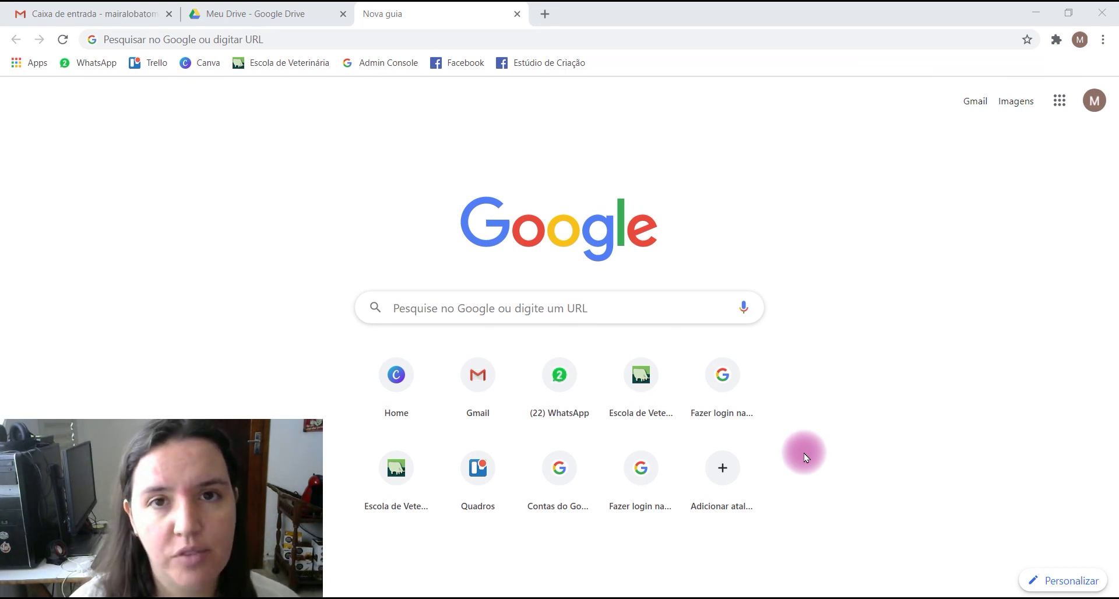
left_click(257, 12)
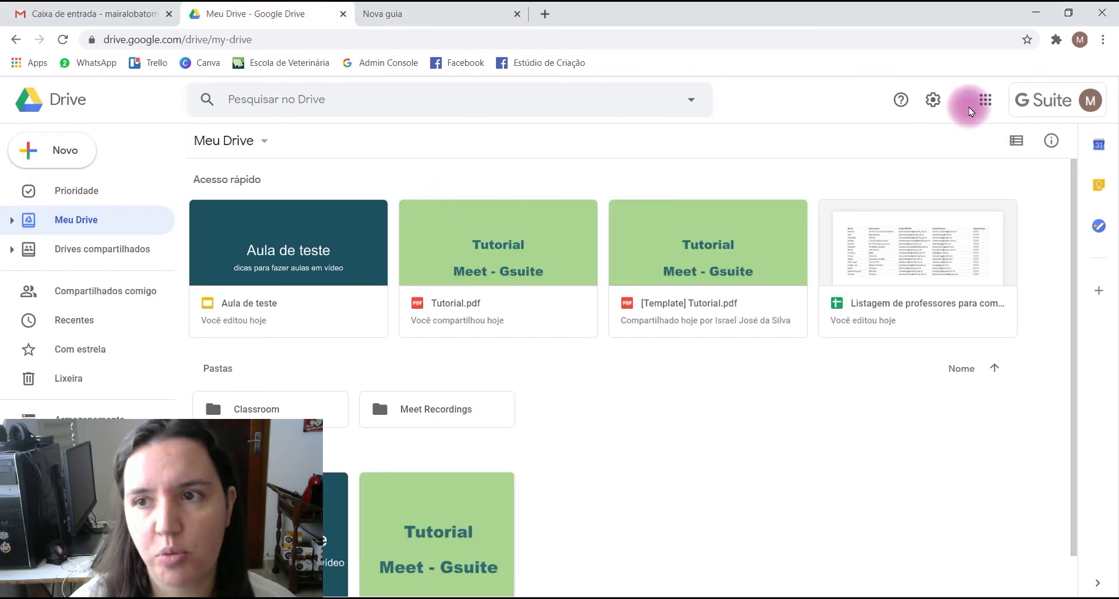
left_click(491, 23)
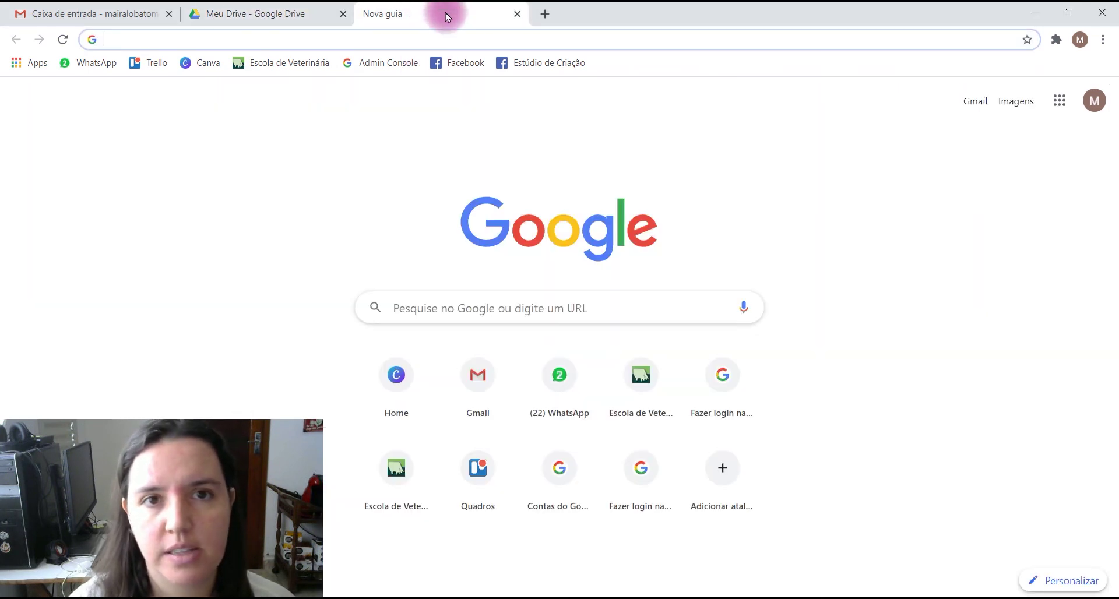
- Open Google Drive in the blank tab and review the kinds of items that can be created there
left_click(1059, 100)
left_click(1063, 157)
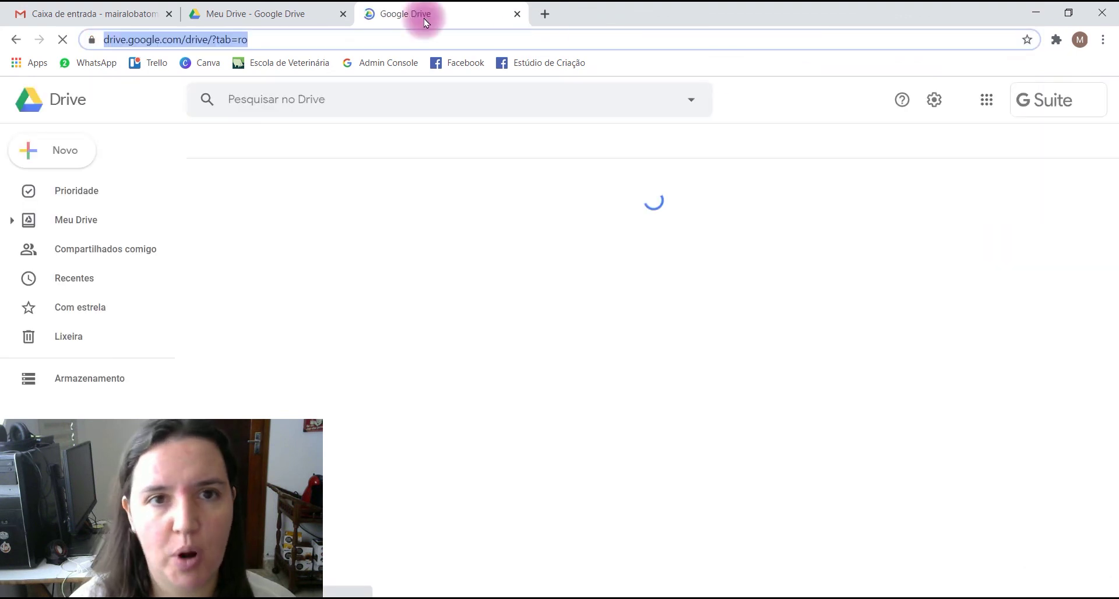
left_click(58, 157)
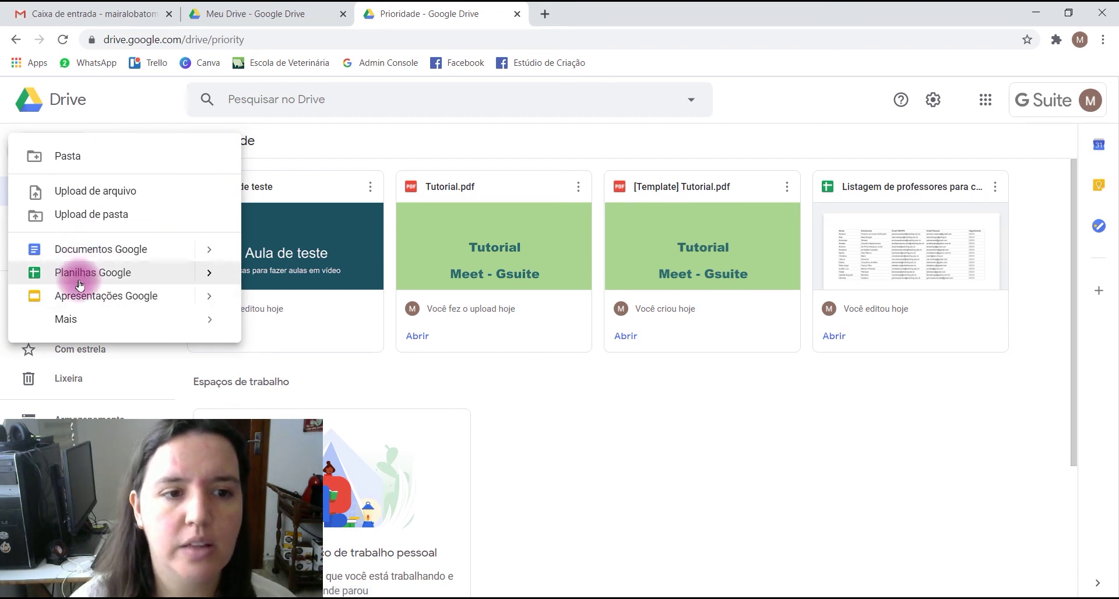
mouse_move(70, 318)
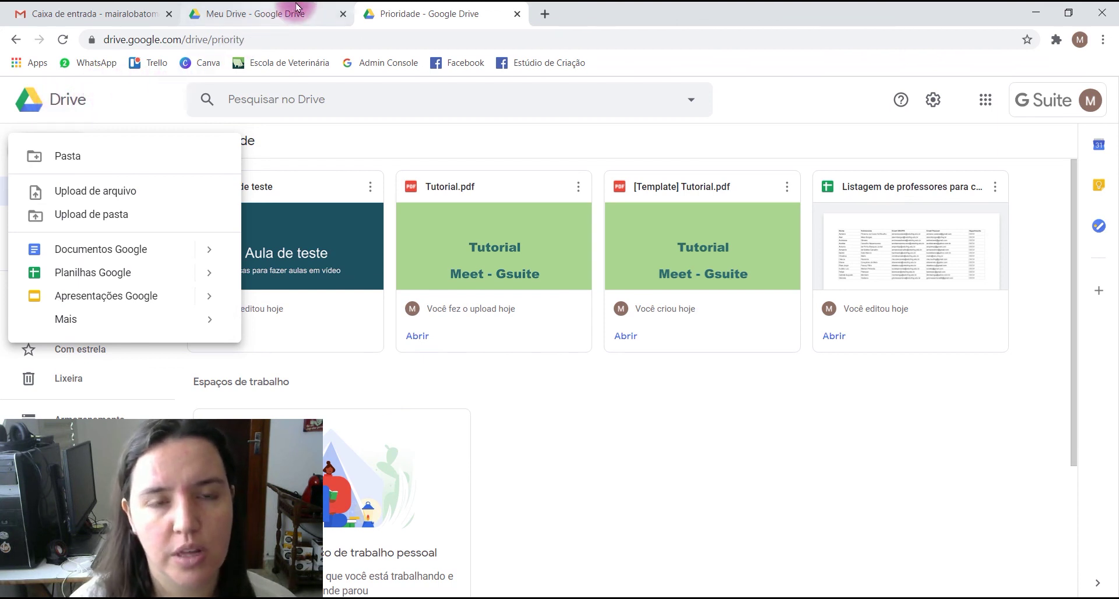
- Open the Google Forms (Formulários) home page in a new browser tab from the Google apps list
left_click(545, 14)
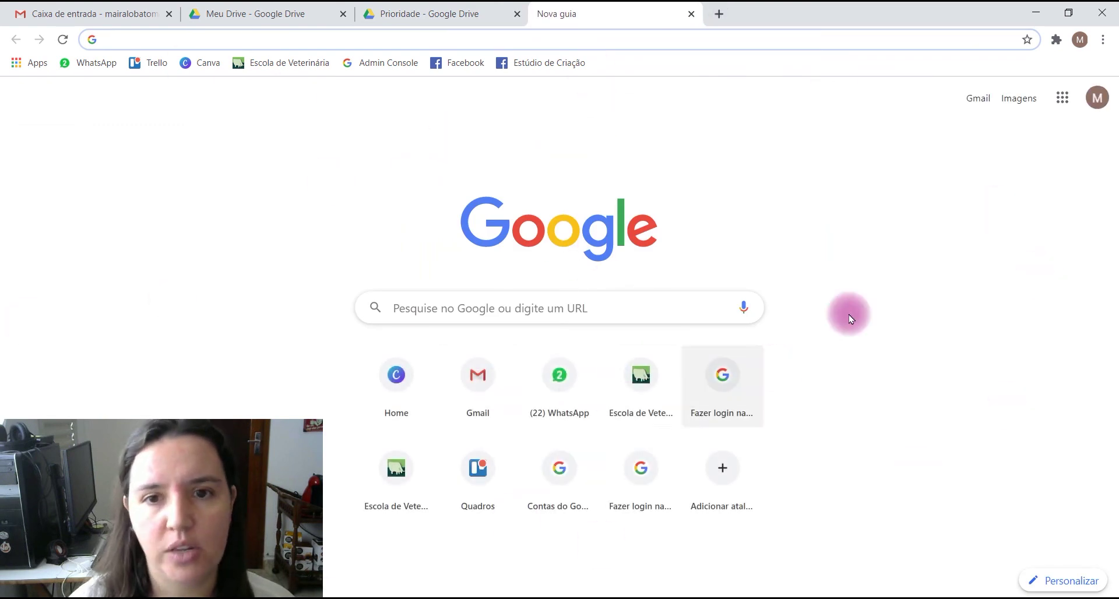
left_click(1063, 97)
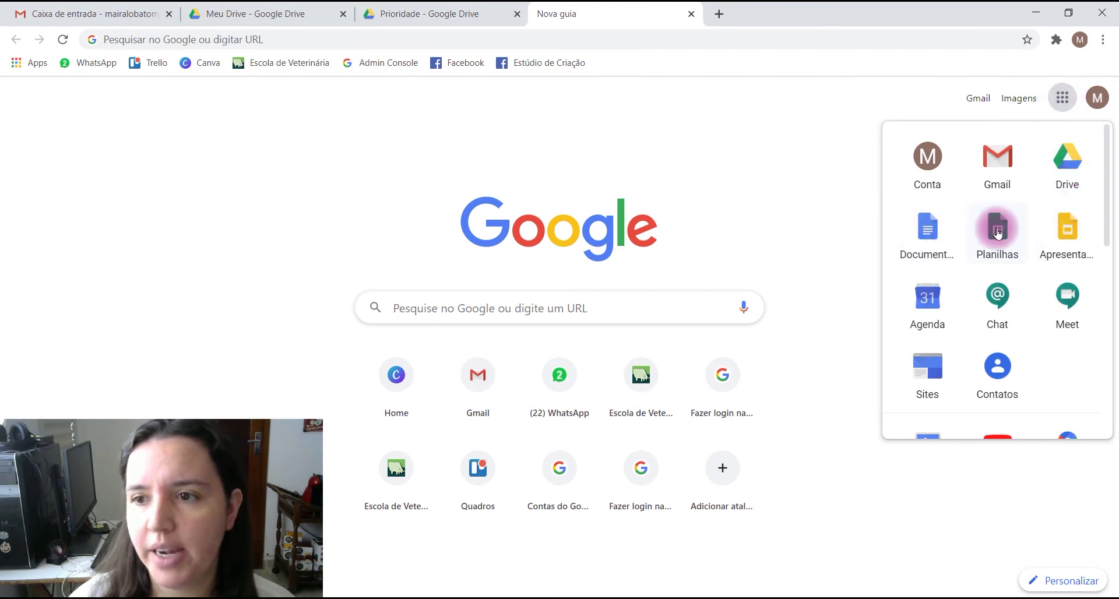
scroll(998, 231, "down", 2)
scroll(999, 233, "down", 1)
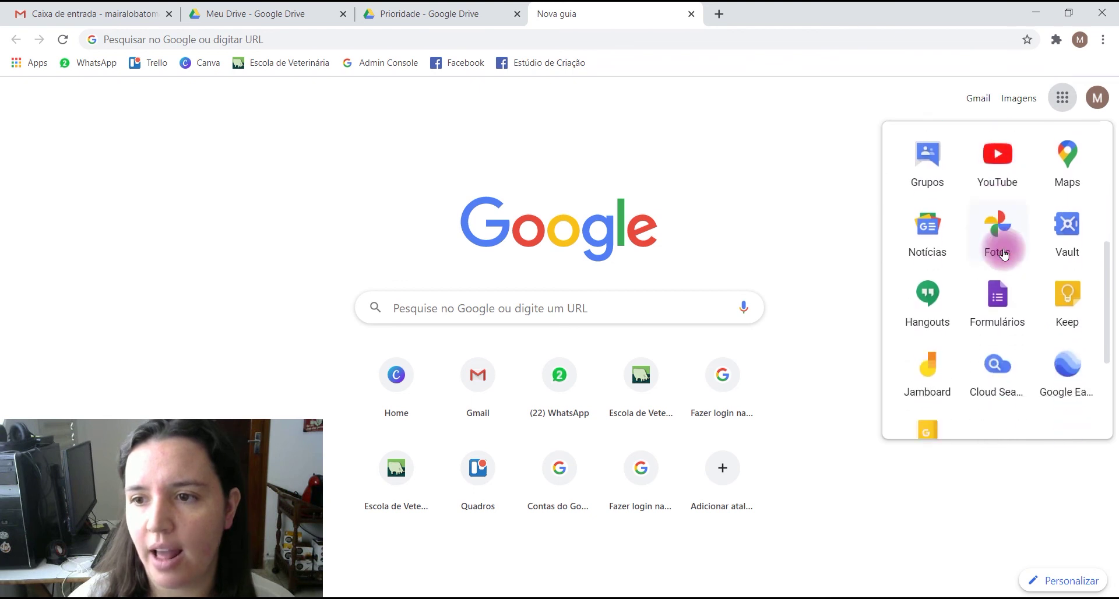
left_click(998, 296)
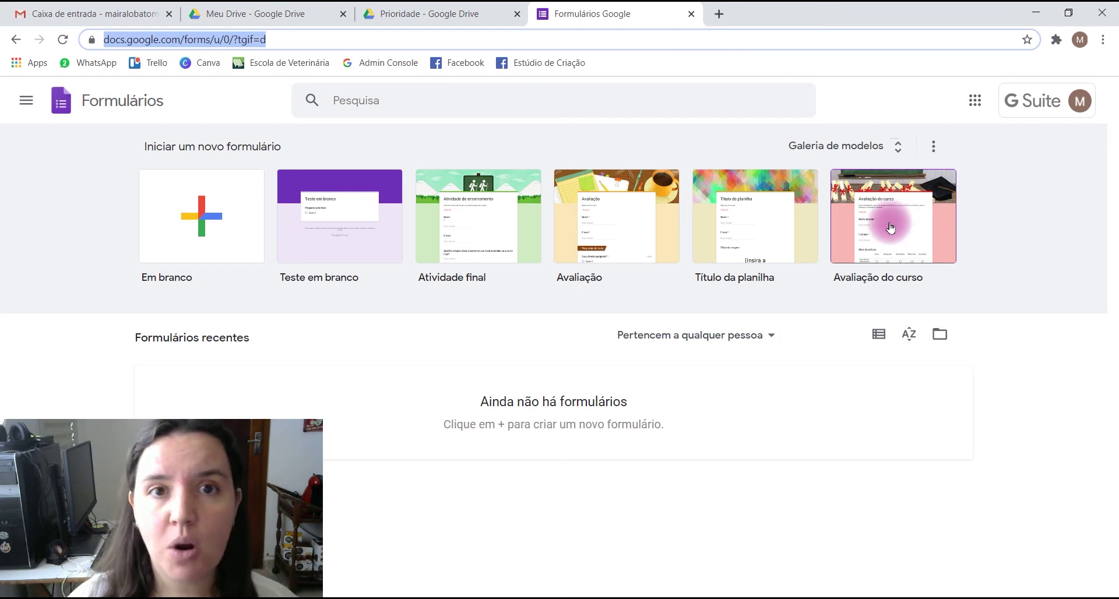
- Open the Google Docs (Documentos) home page in a new browser tab and dismiss its welcome message
left_click(718, 16)
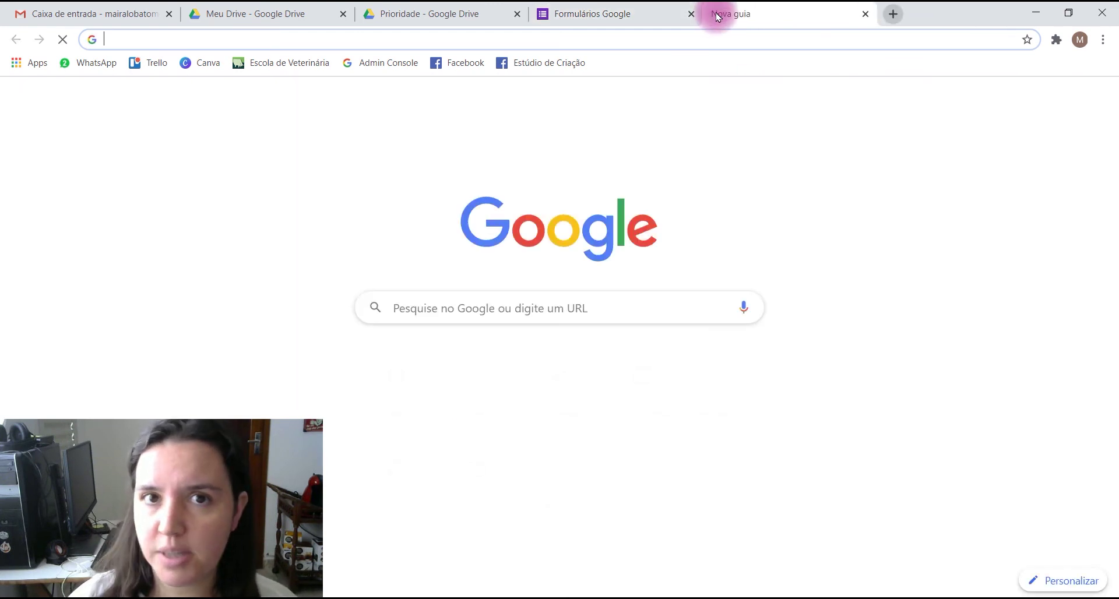
left_click(1063, 99)
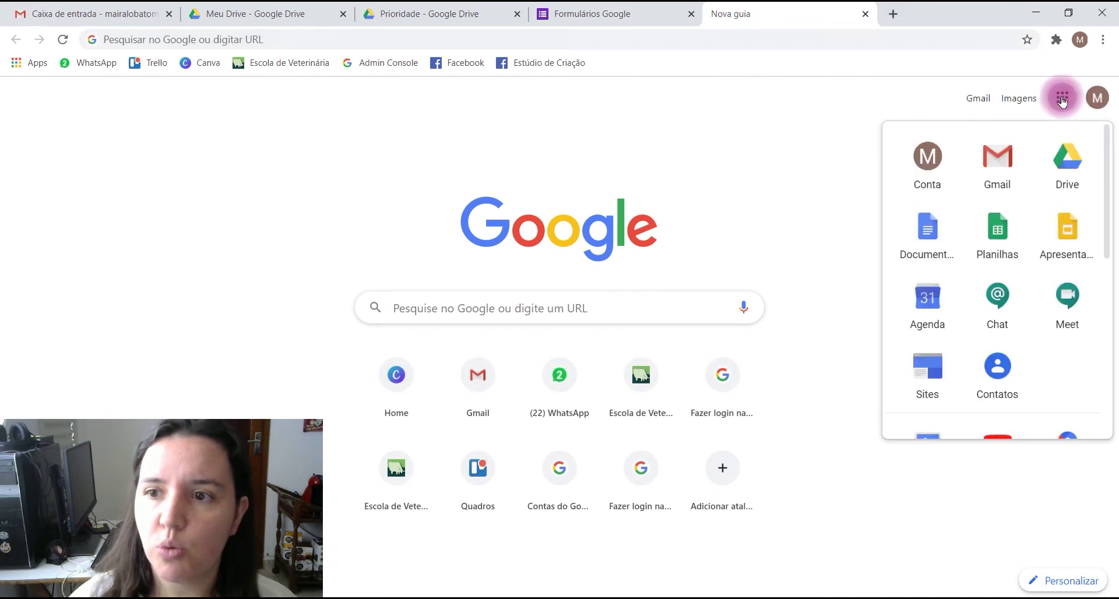
left_click(927, 229)
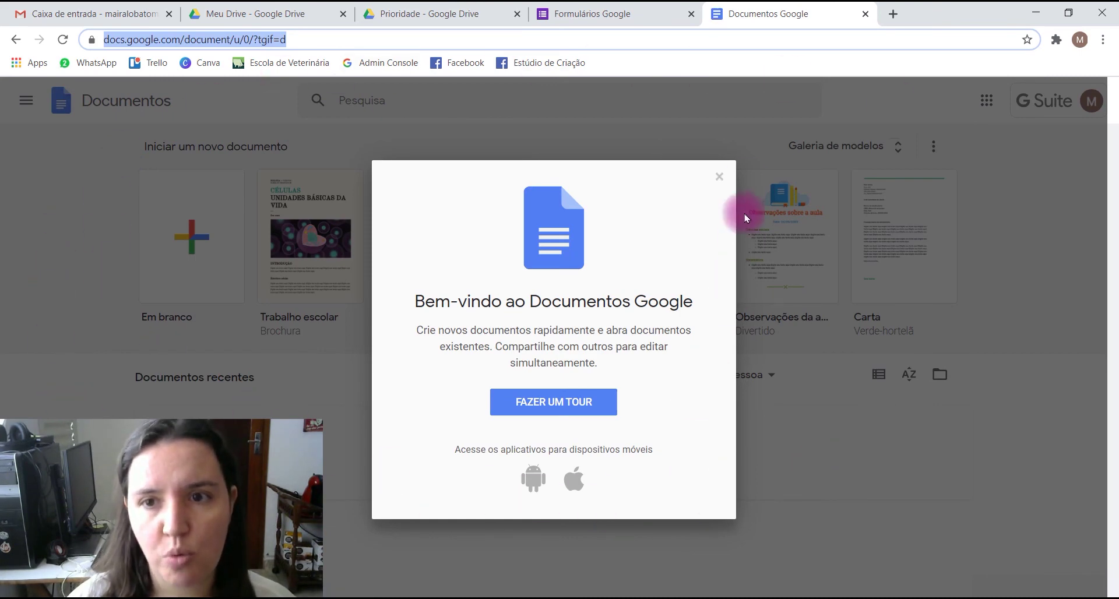
left_click(719, 177)
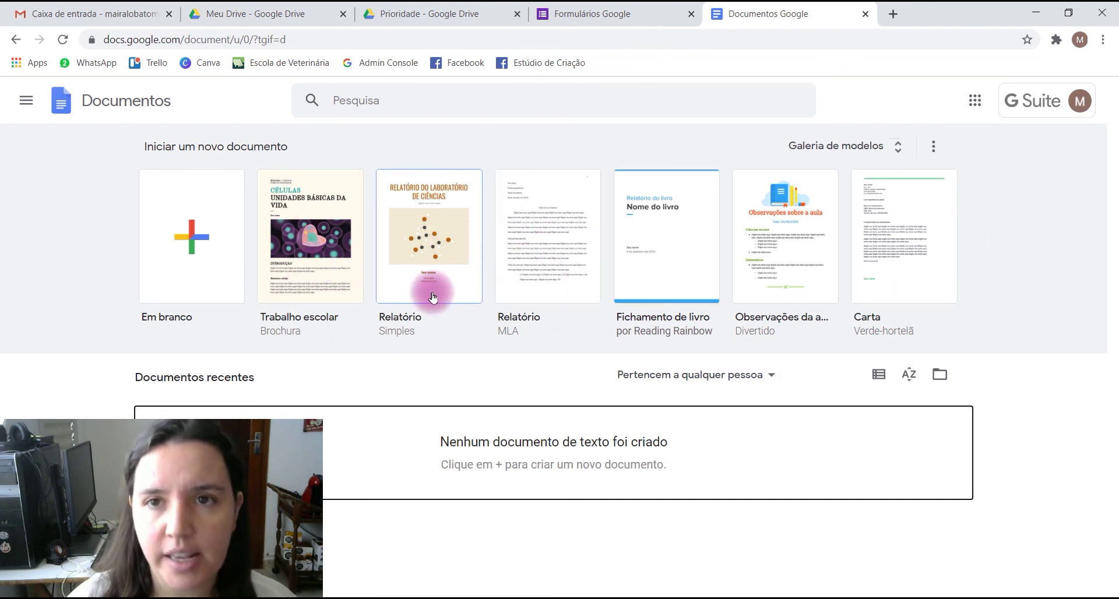
- Open the Google Slides (Apresentações) home page in another new browser tab
left_click(893, 13)
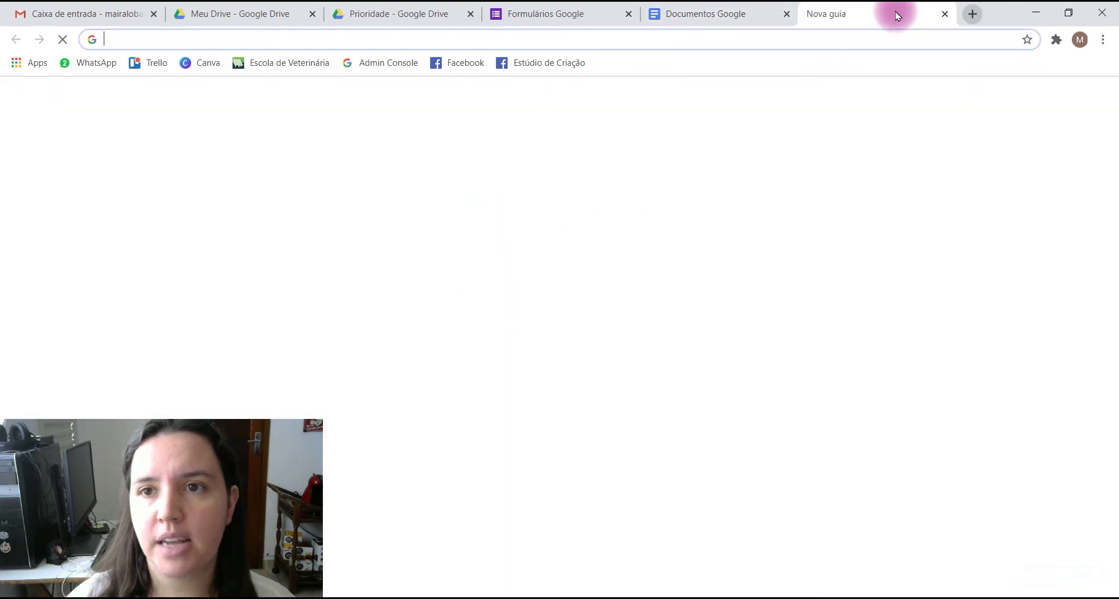
left_click(1063, 97)
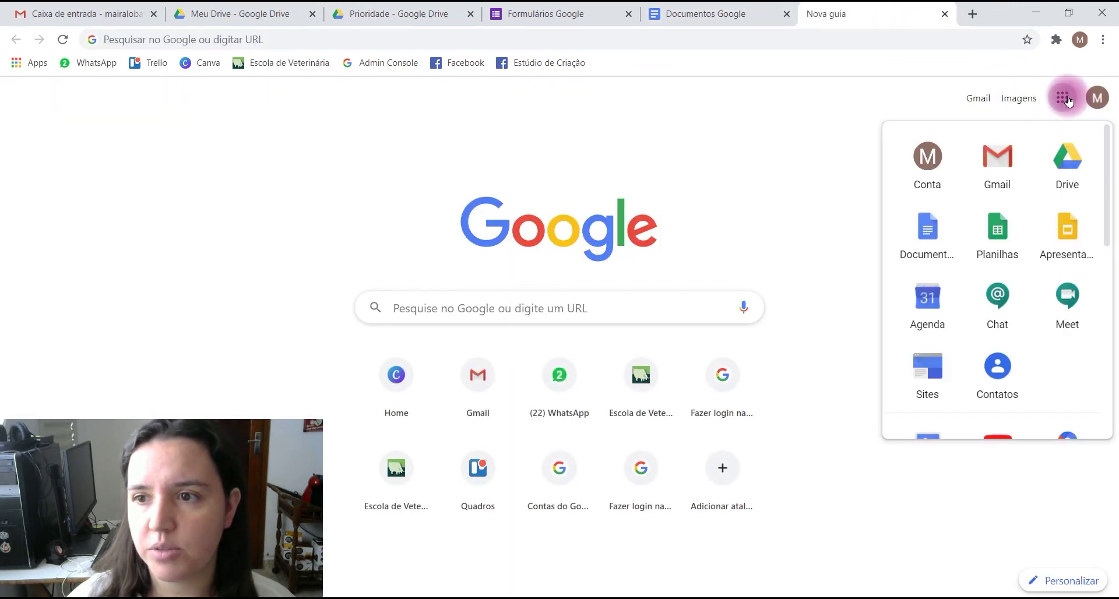
left_click(1063, 233)
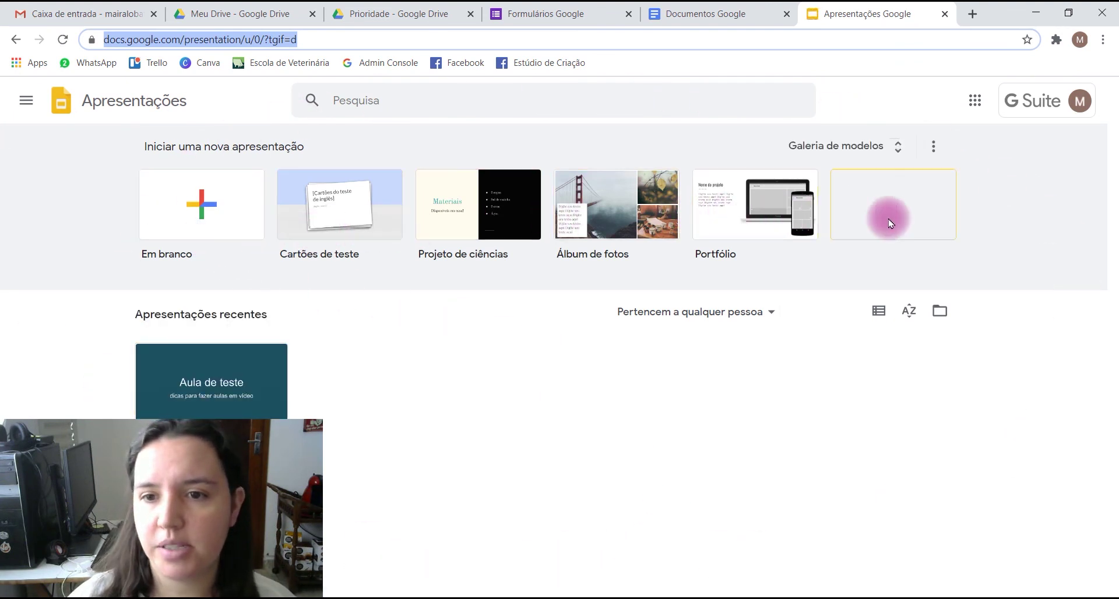
- Open the Google Sheets (Planilhas) home page in another new browser tab
left_click(972, 13)
left_click(1061, 97)
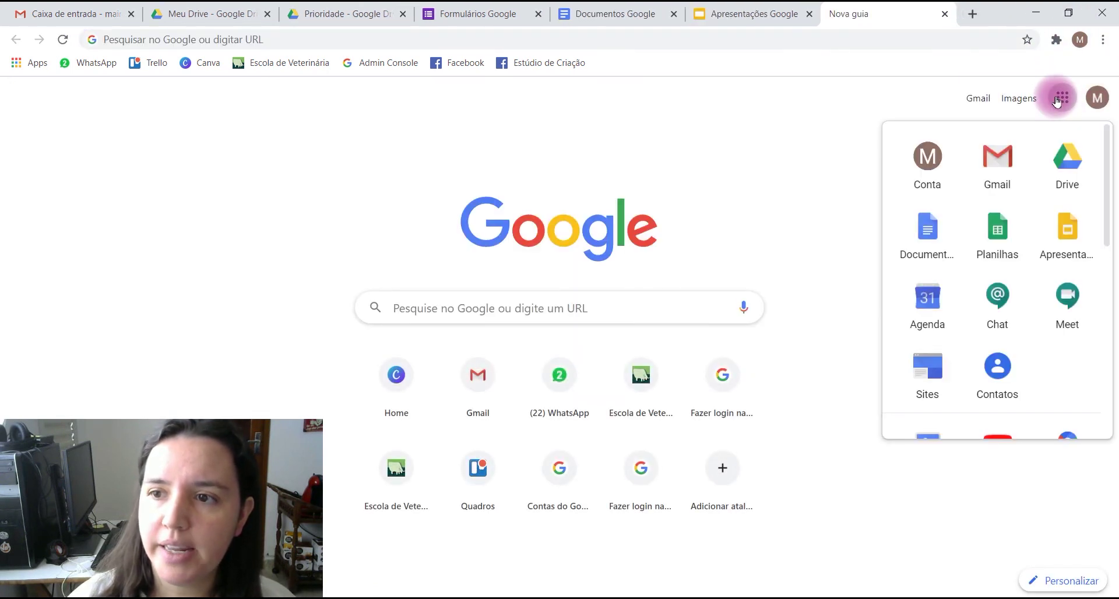
left_click(983, 229)
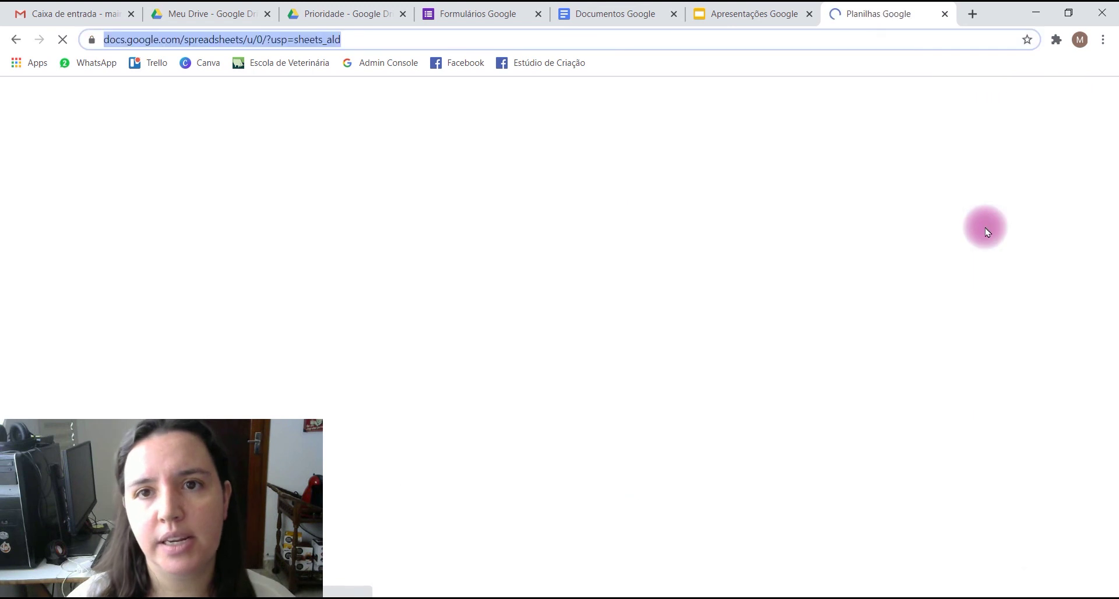